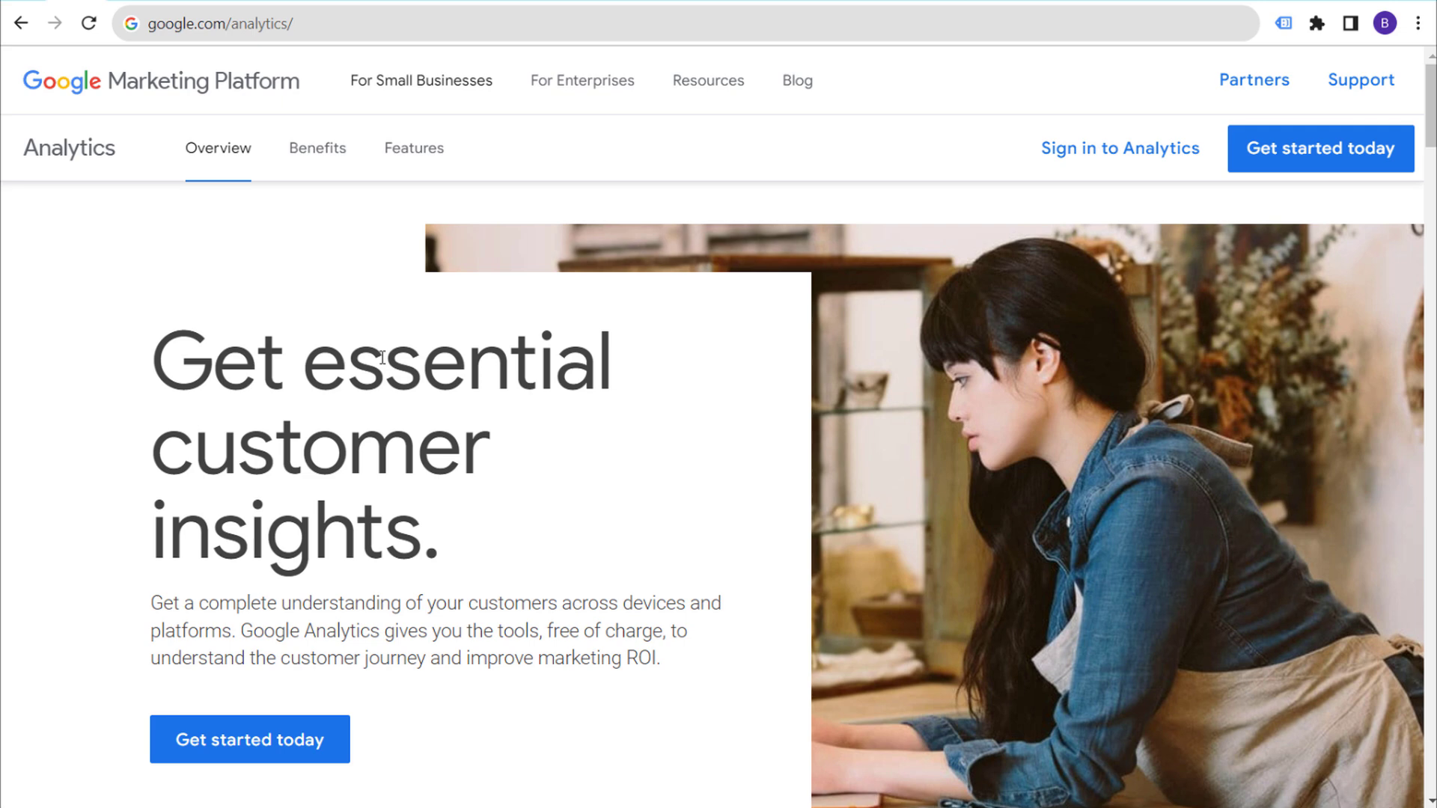
- Sign in to Google Analytics from the Marketing Platform page and start its setup
click(310, 27)
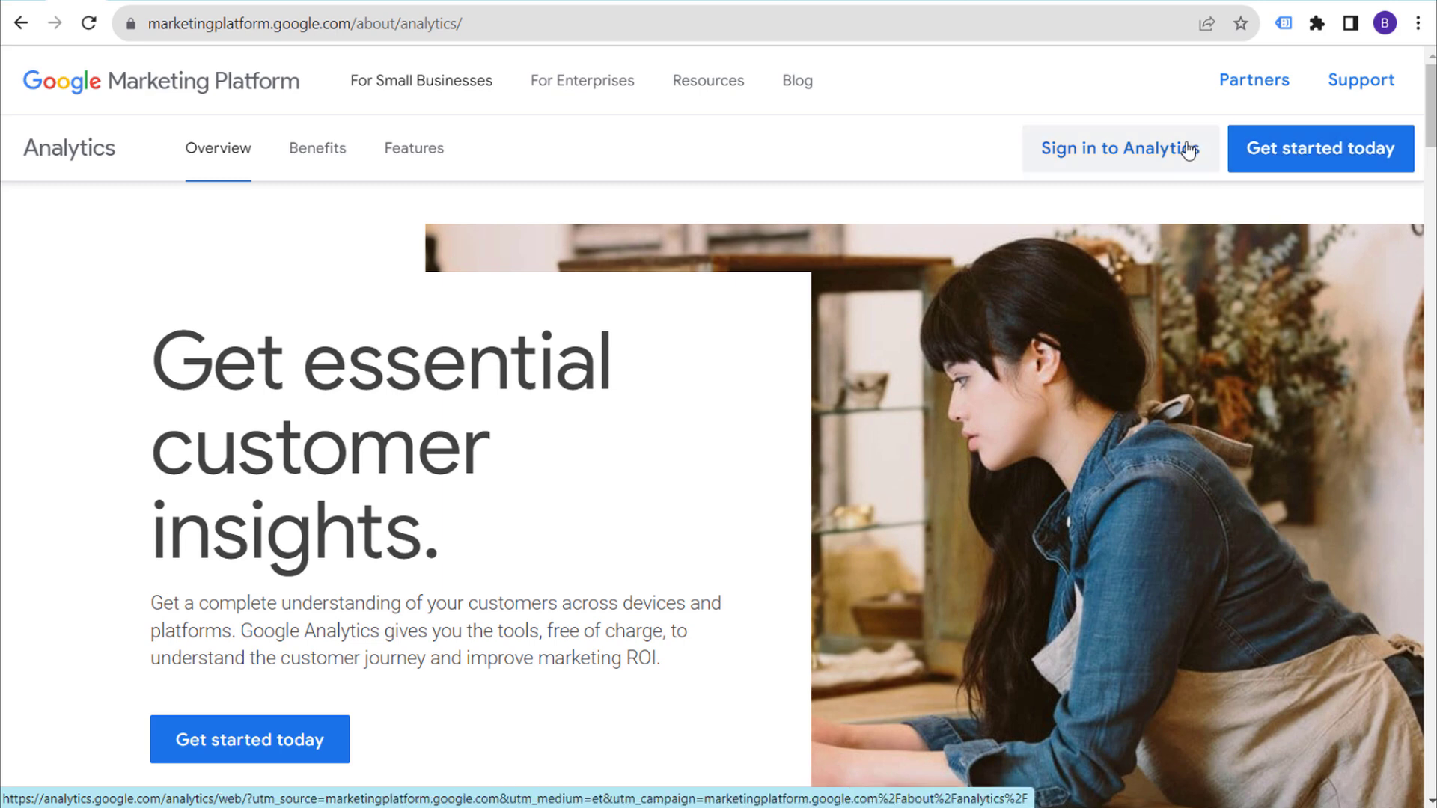
click(1144, 158)
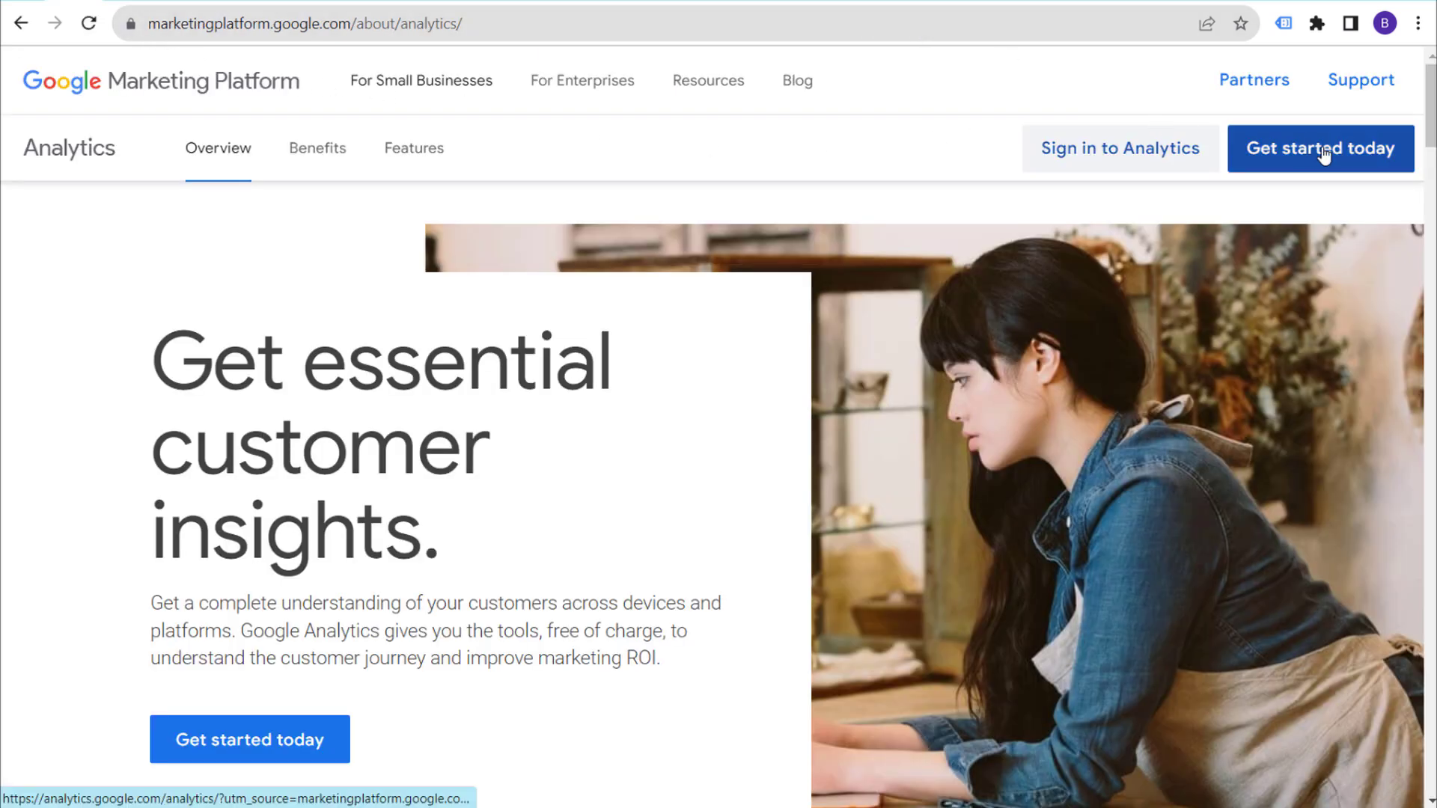
click(1323, 152)
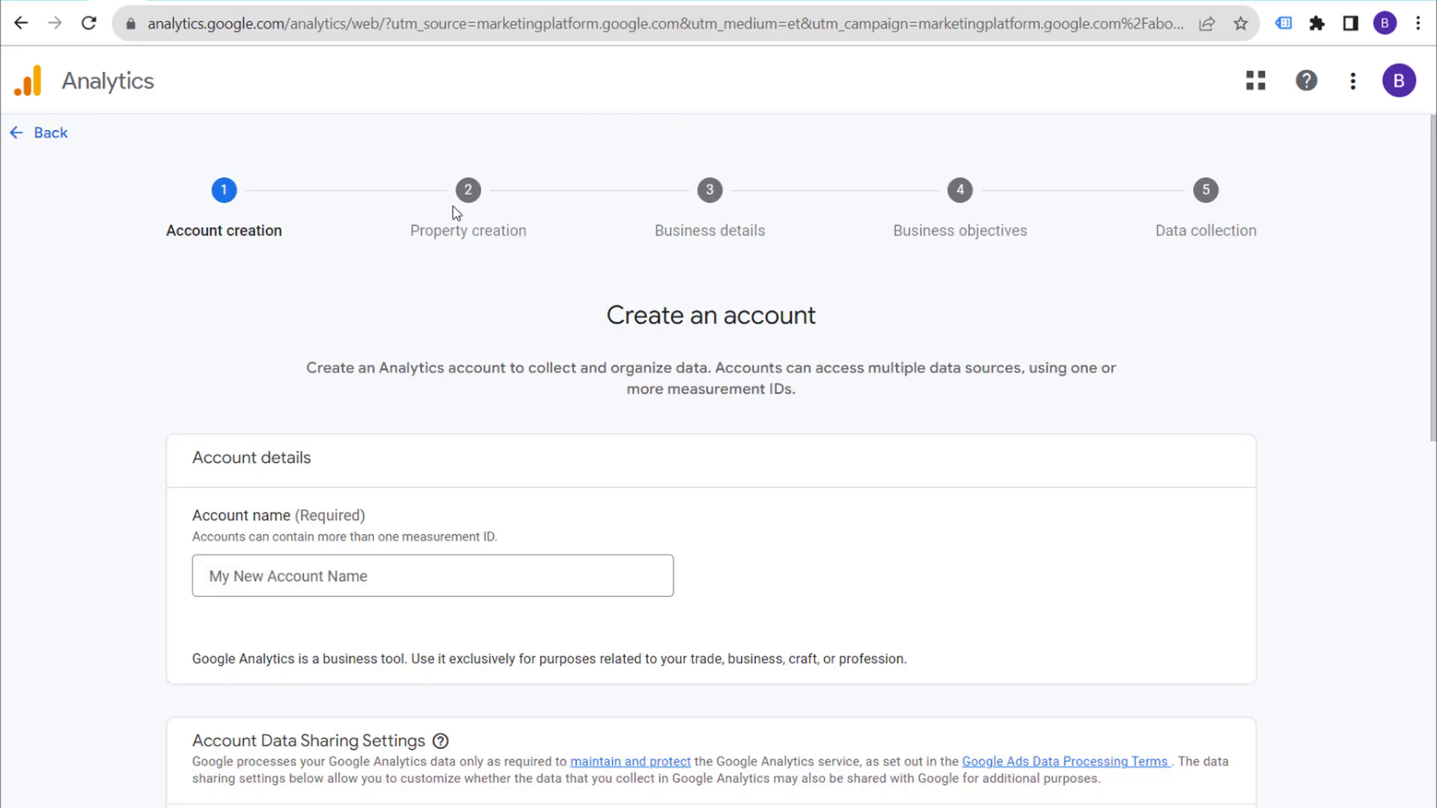
- Exit the setup wizard to Admin and start a new Analytics account
click(51, 135)
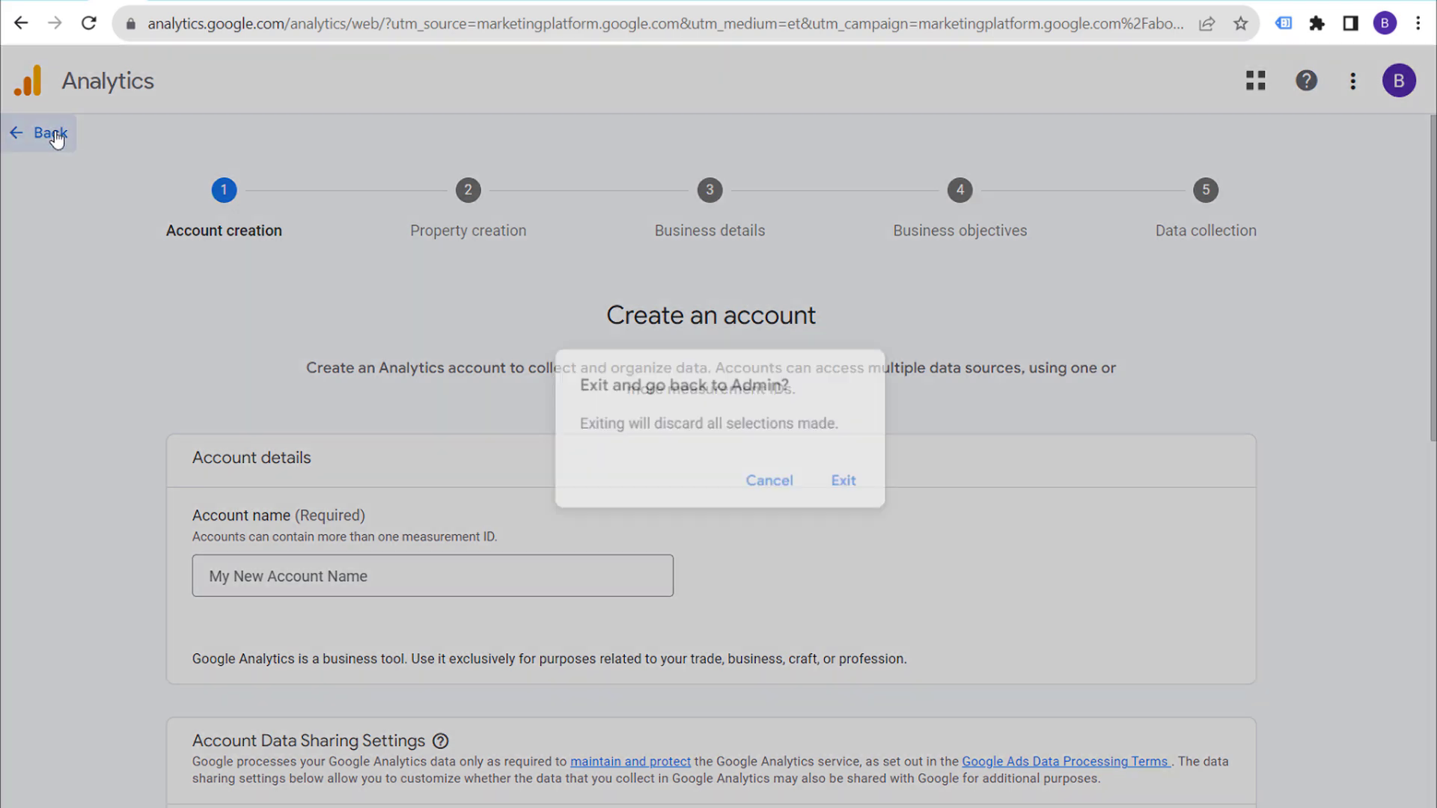
click(843, 485)
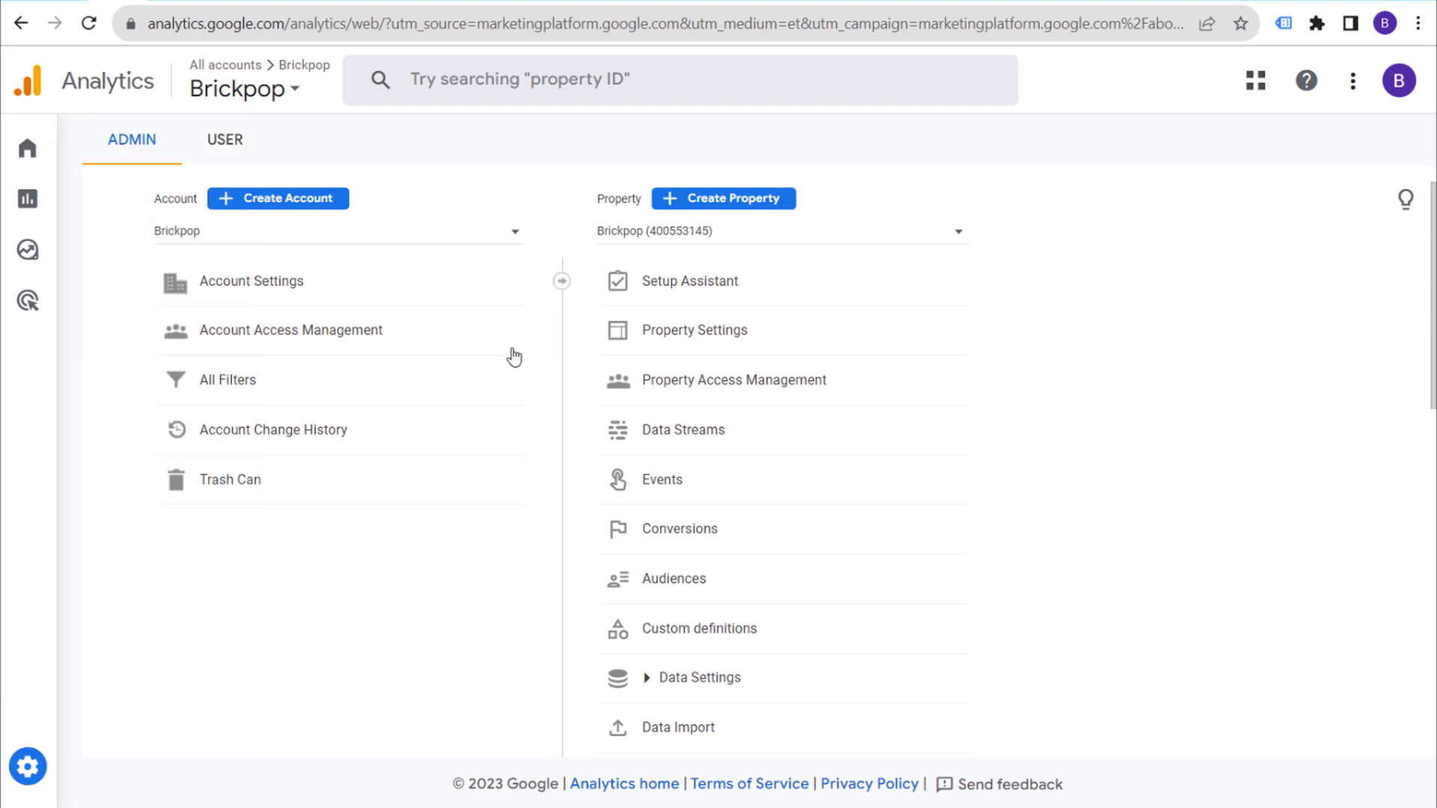
click(276, 201)
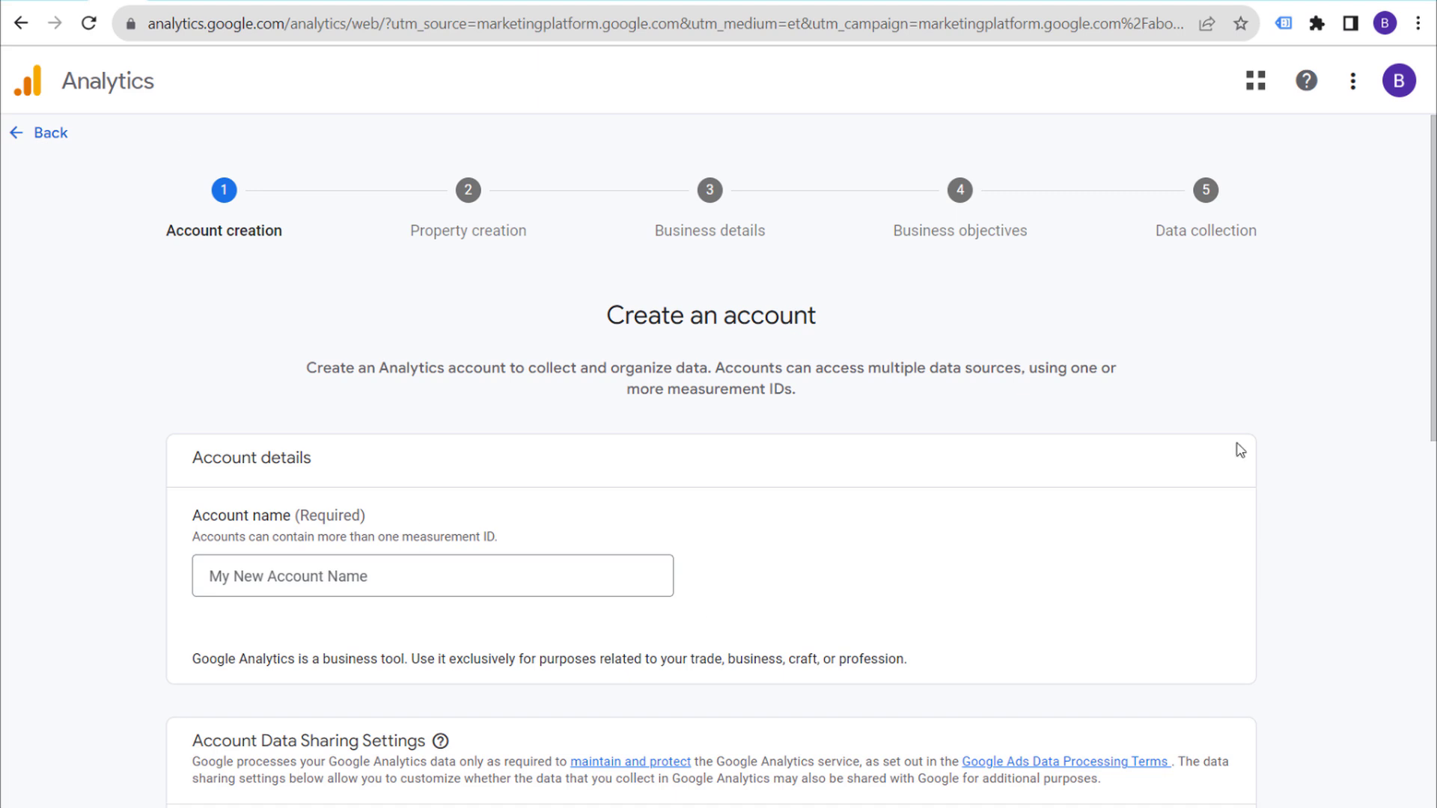
- Name the account BrickPop.com, enable the data-sharing options, and continue to property creation
scroll(890, 284, down, 1)
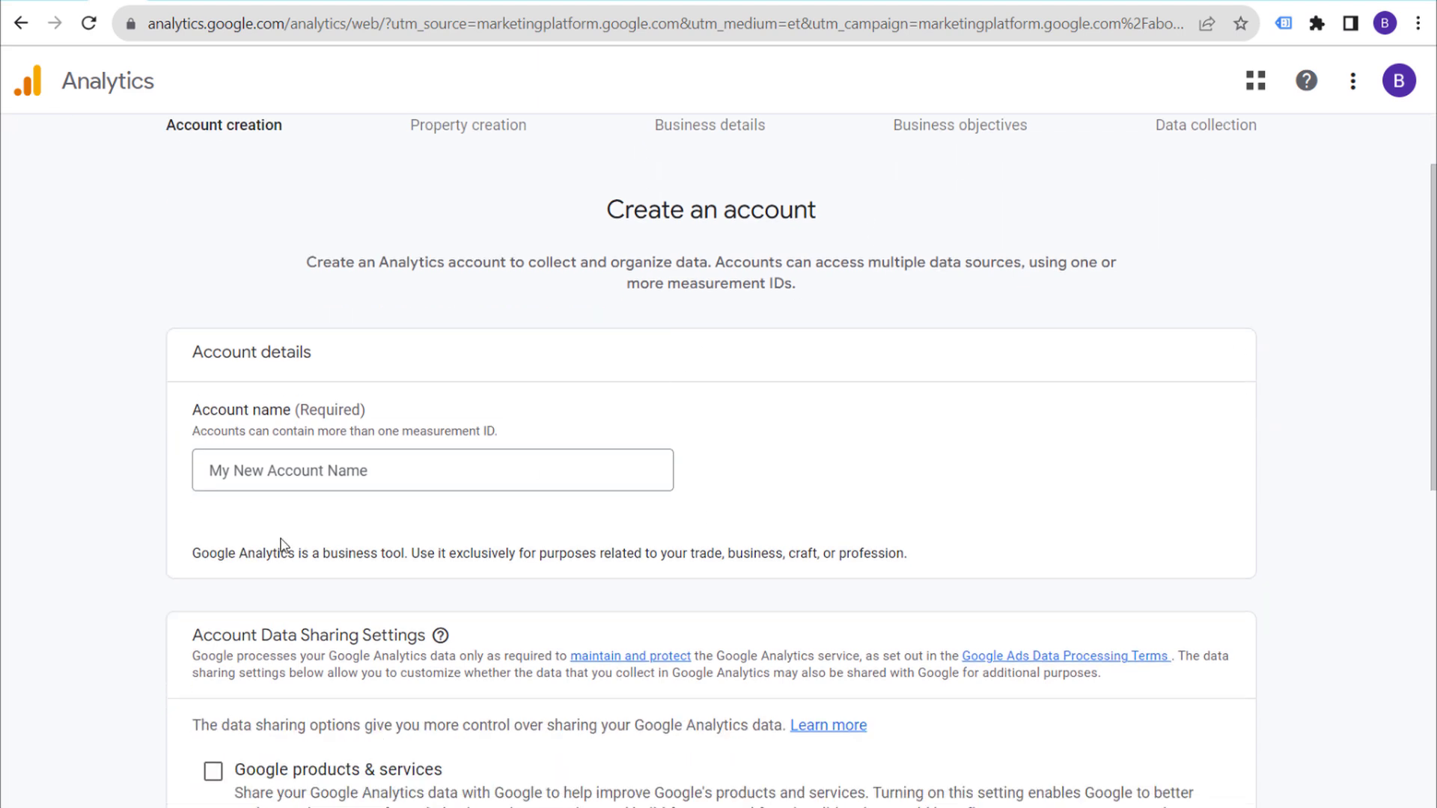
click(400, 463)
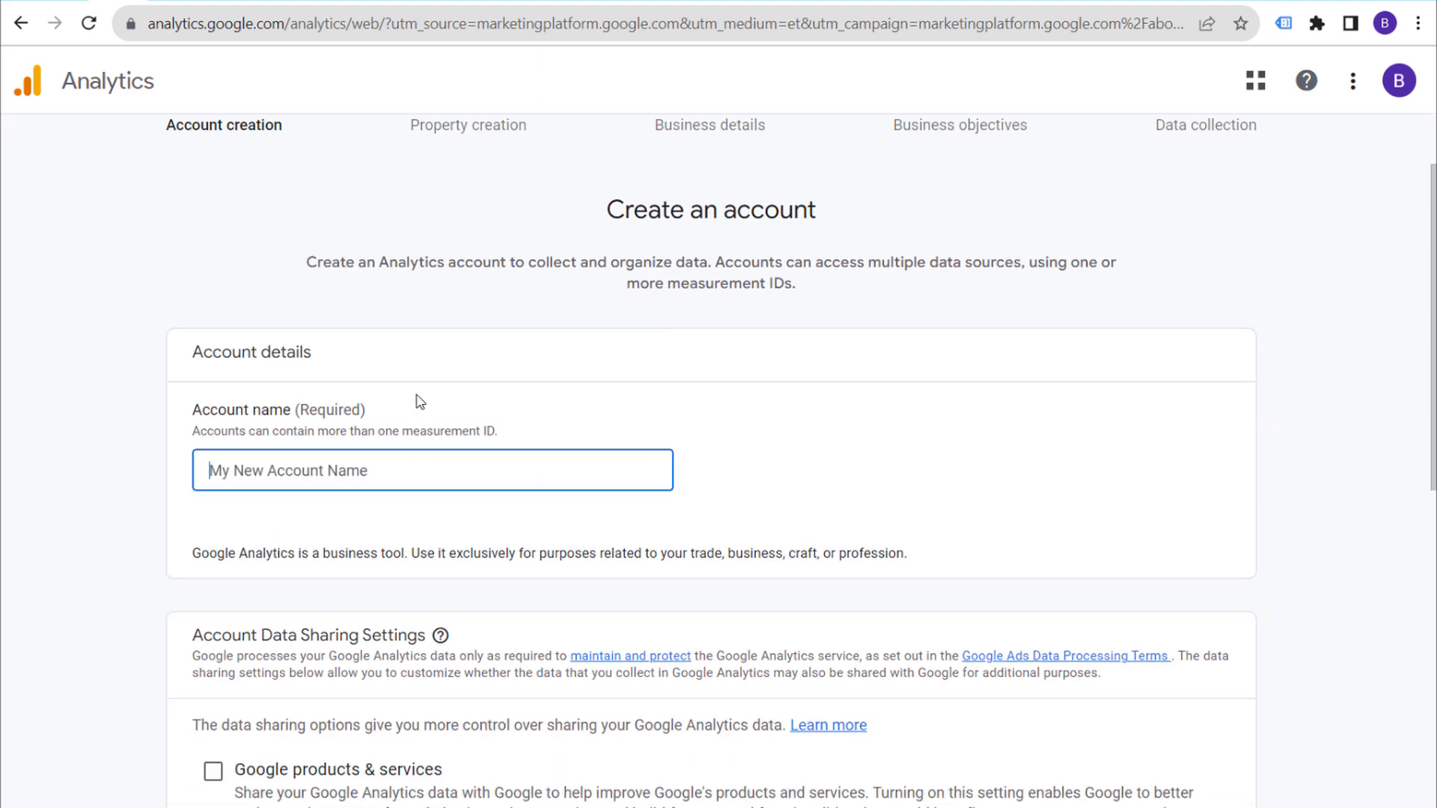
text(Bri)
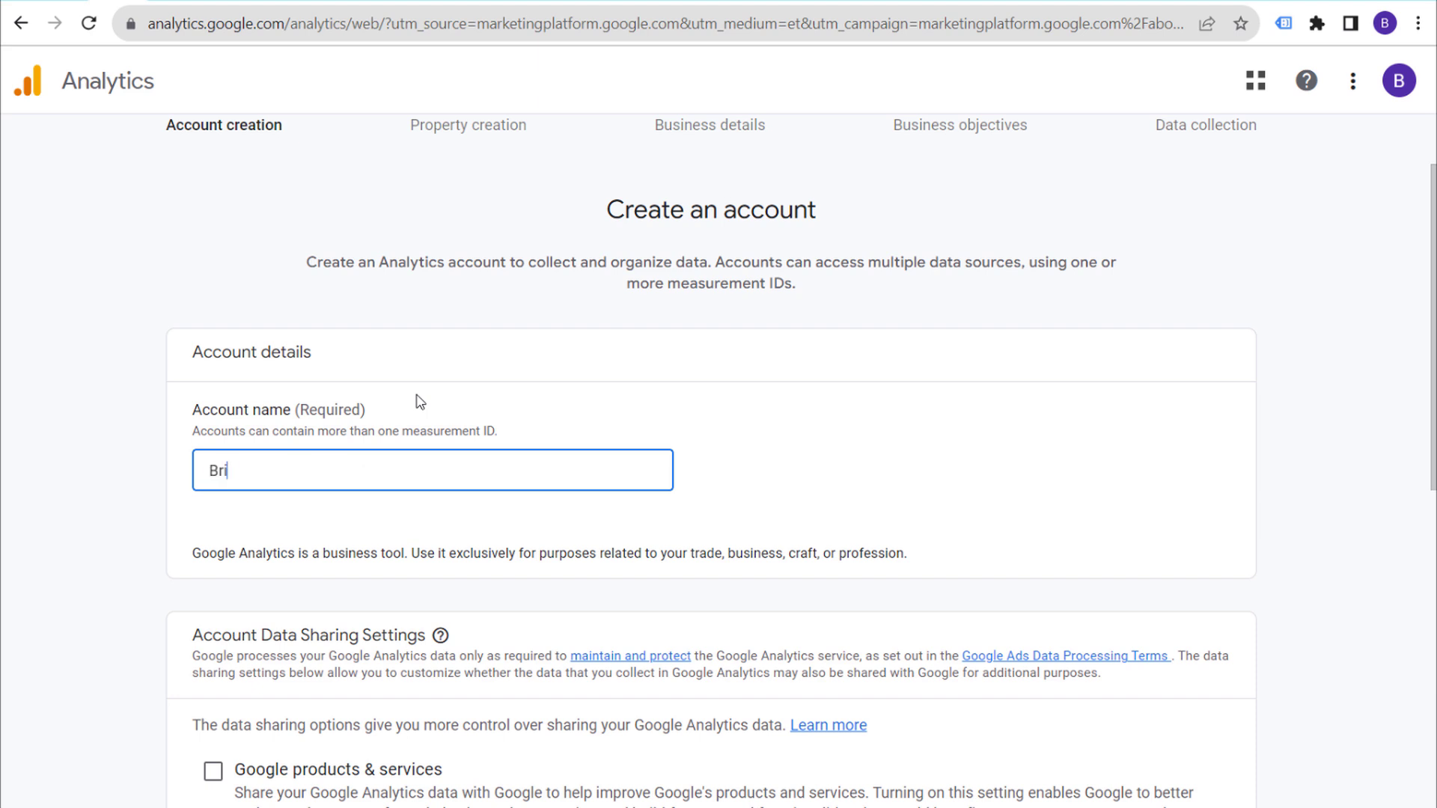
text(ckPop.com)
click(420, 402)
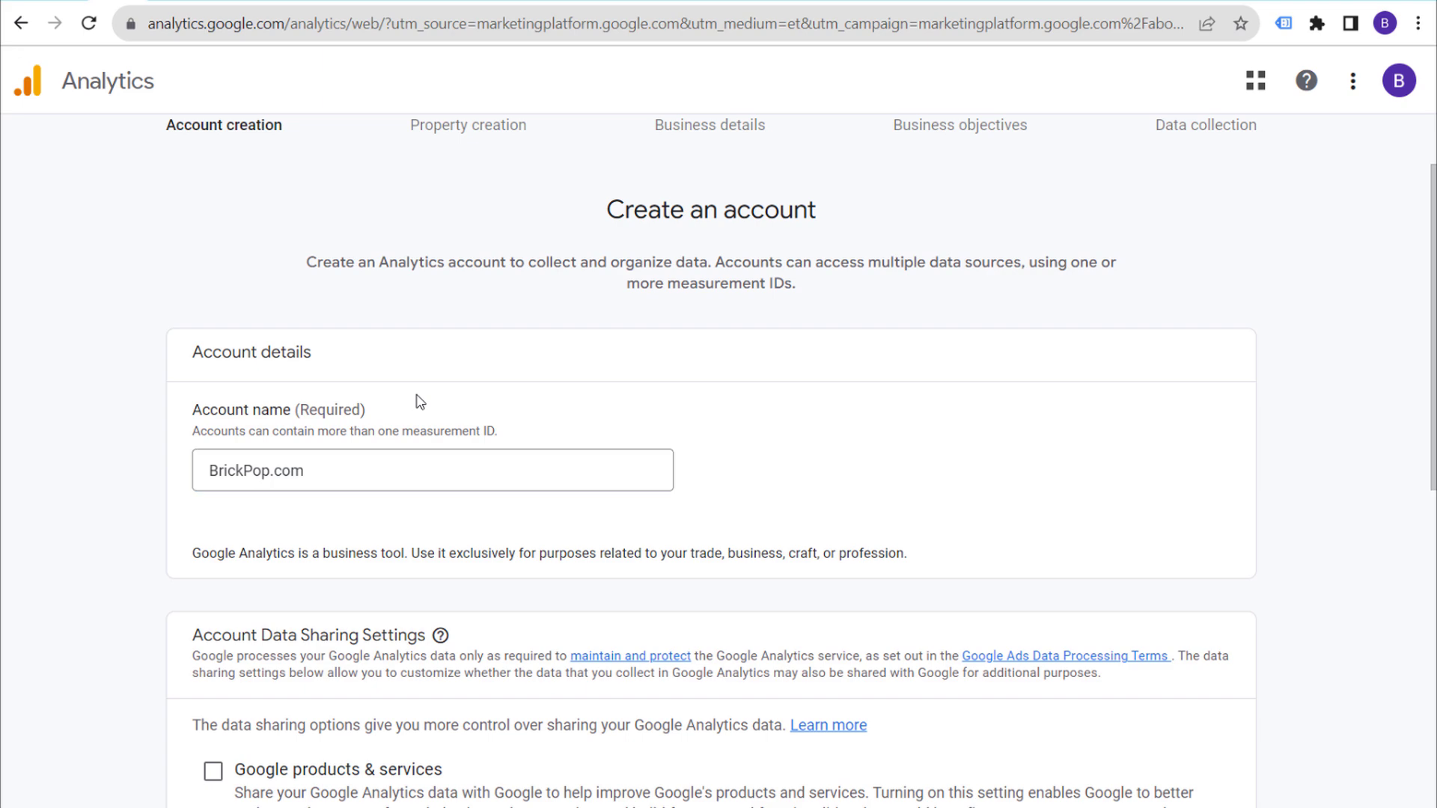
scroll(150, 317, down, 4)
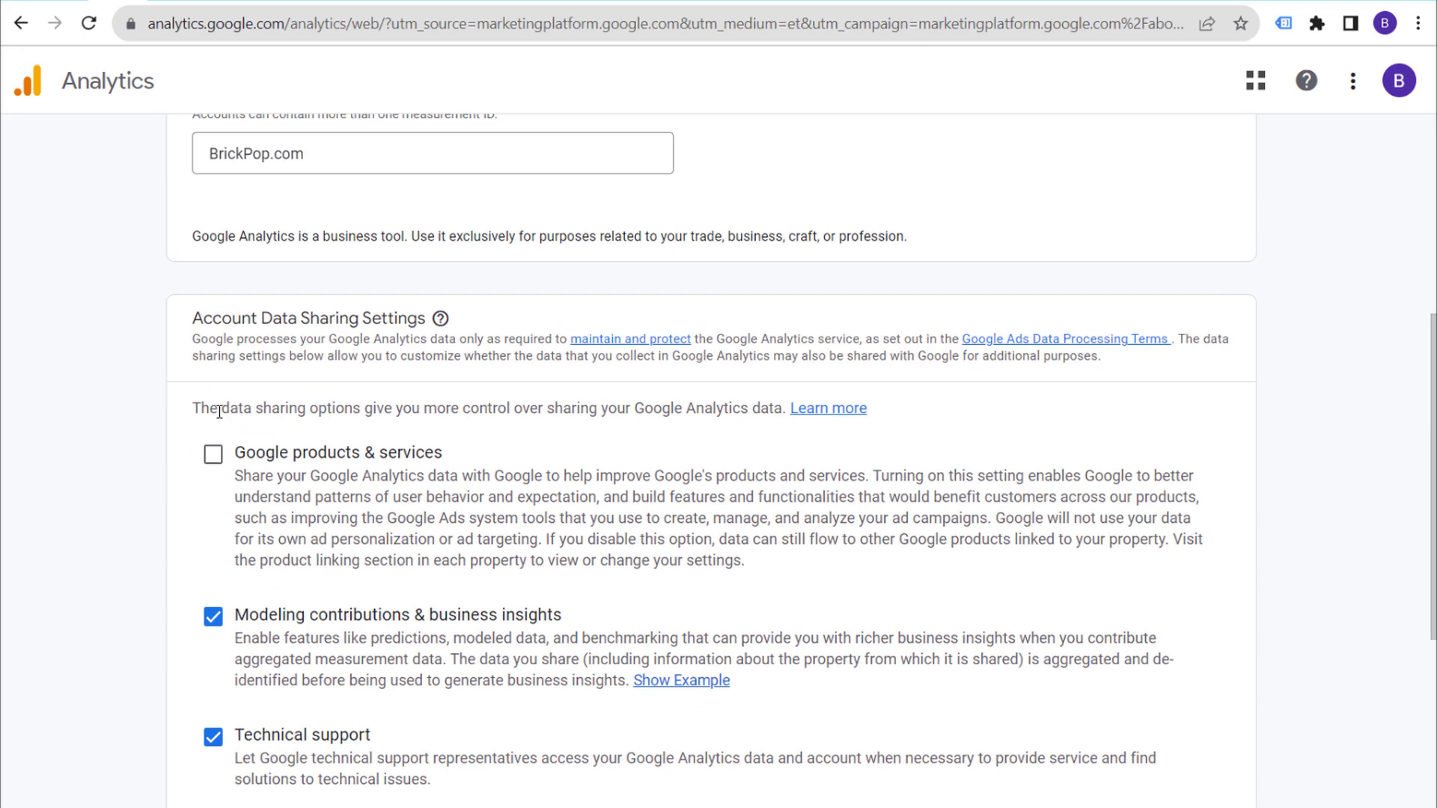
drag(201, 406, 682, 406)
click(724, 405)
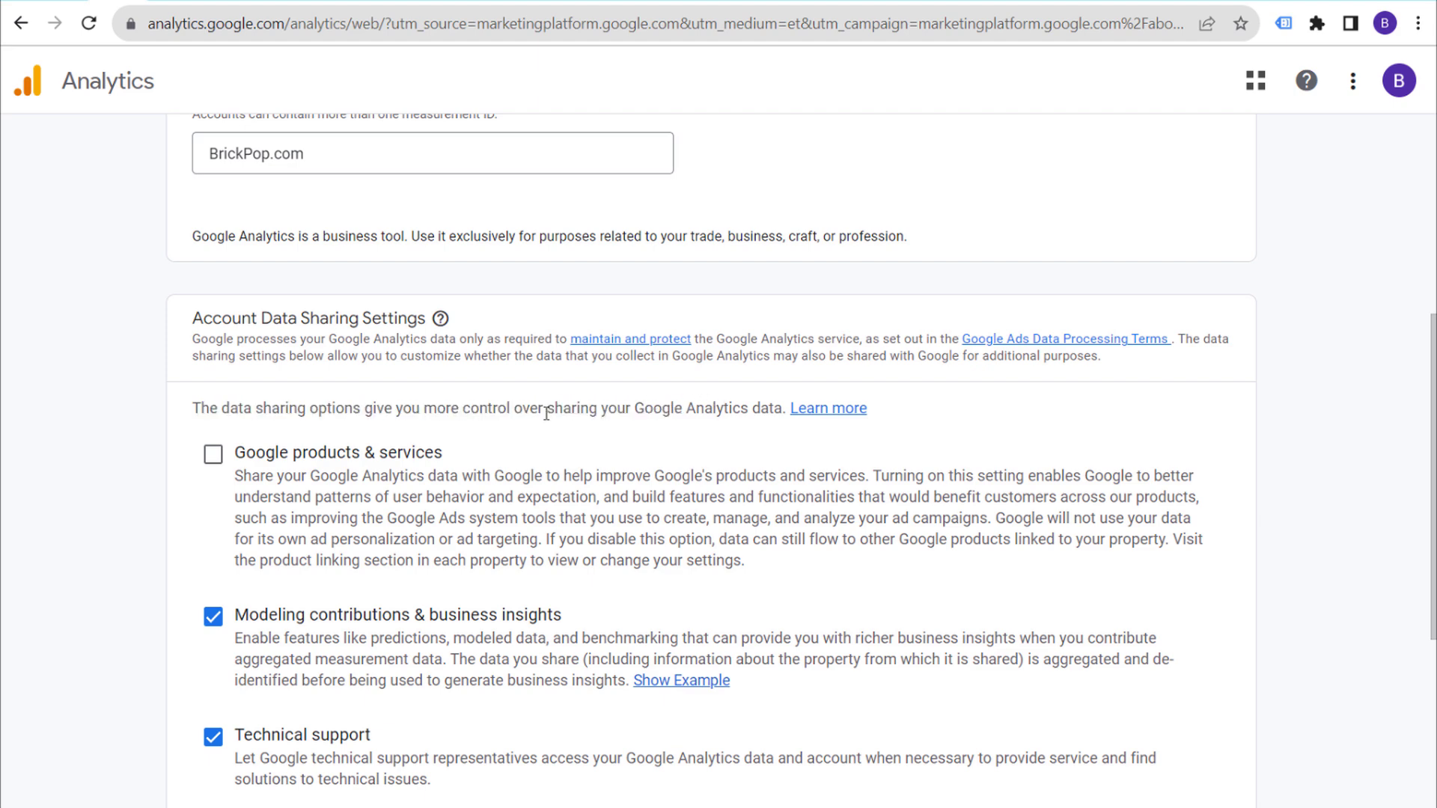
click(214, 454)
scroll(416, 459, down, 5)
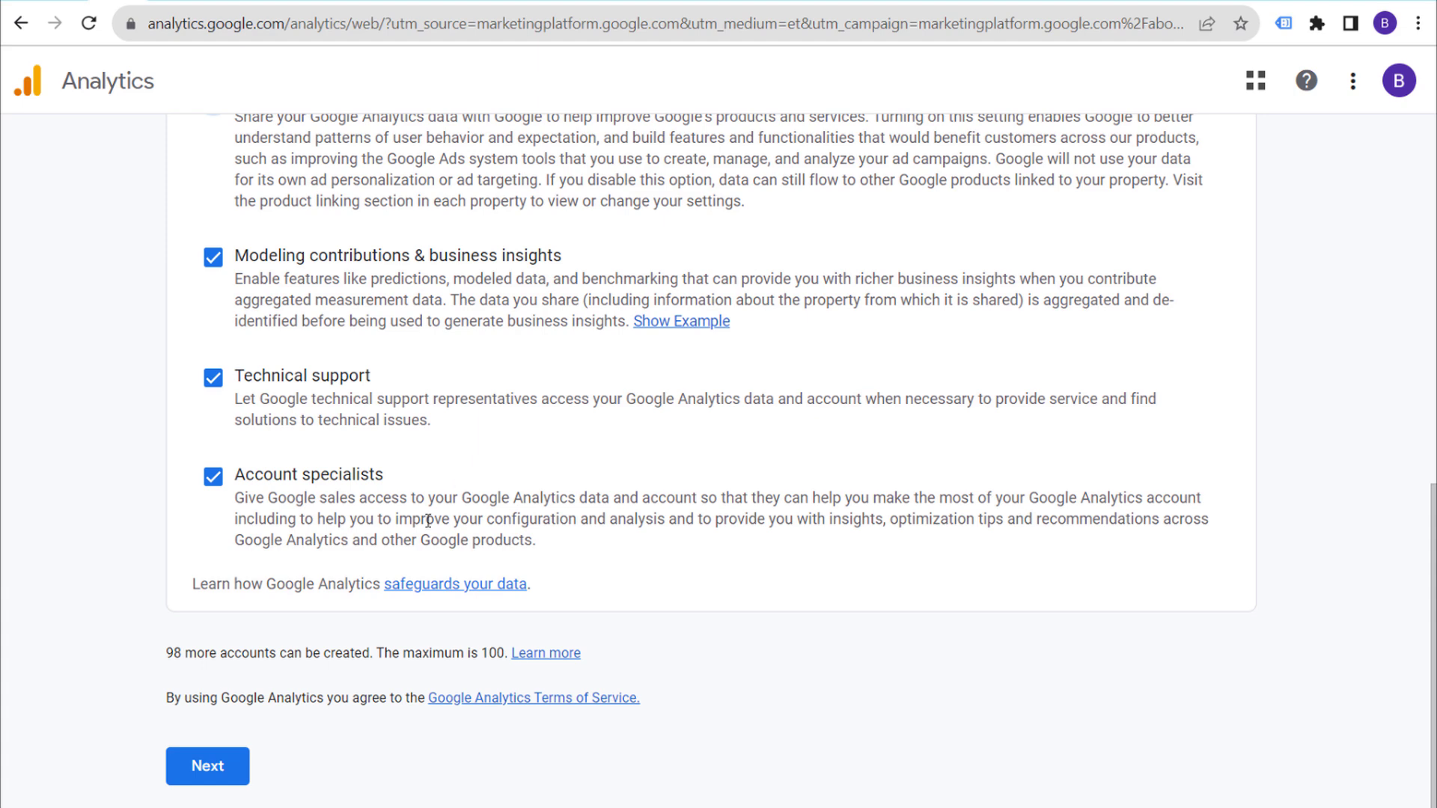
click(187, 771)
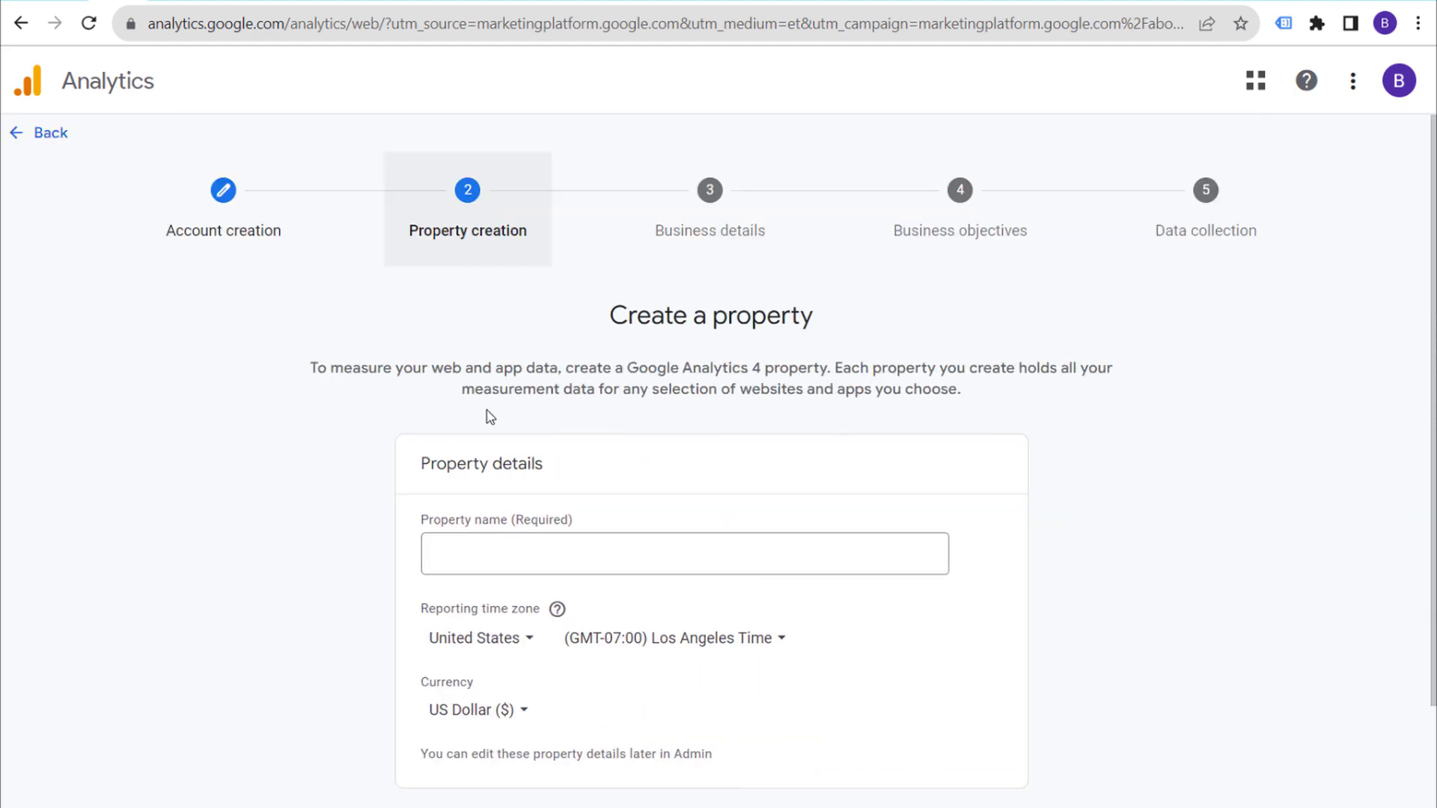
- Name the property BrickPop.com with (GMT-04:00) New York Time and continue
scroll(711, 359, down, 2)
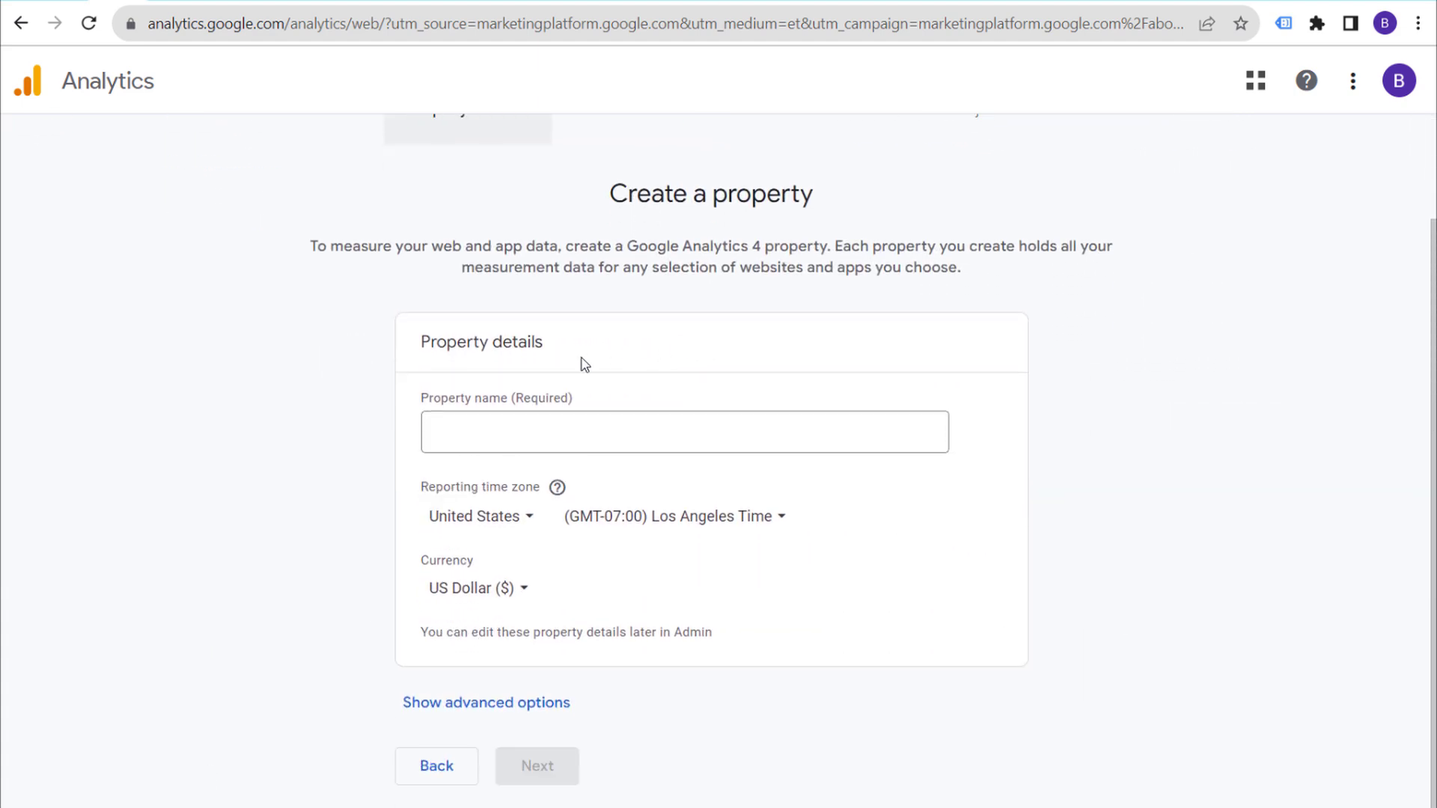
click(561, 430)
text(BrickPop.com)
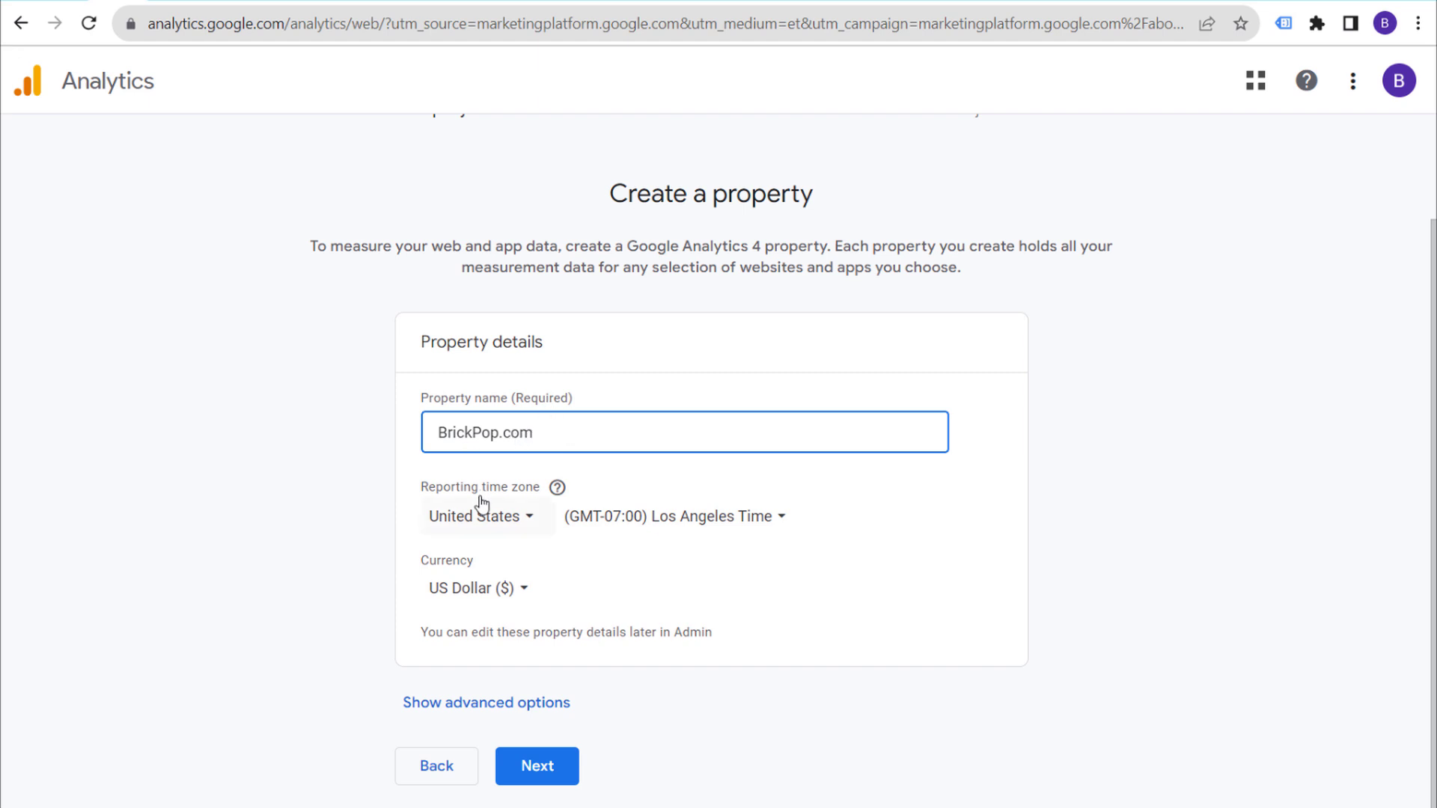
click(743, 522)
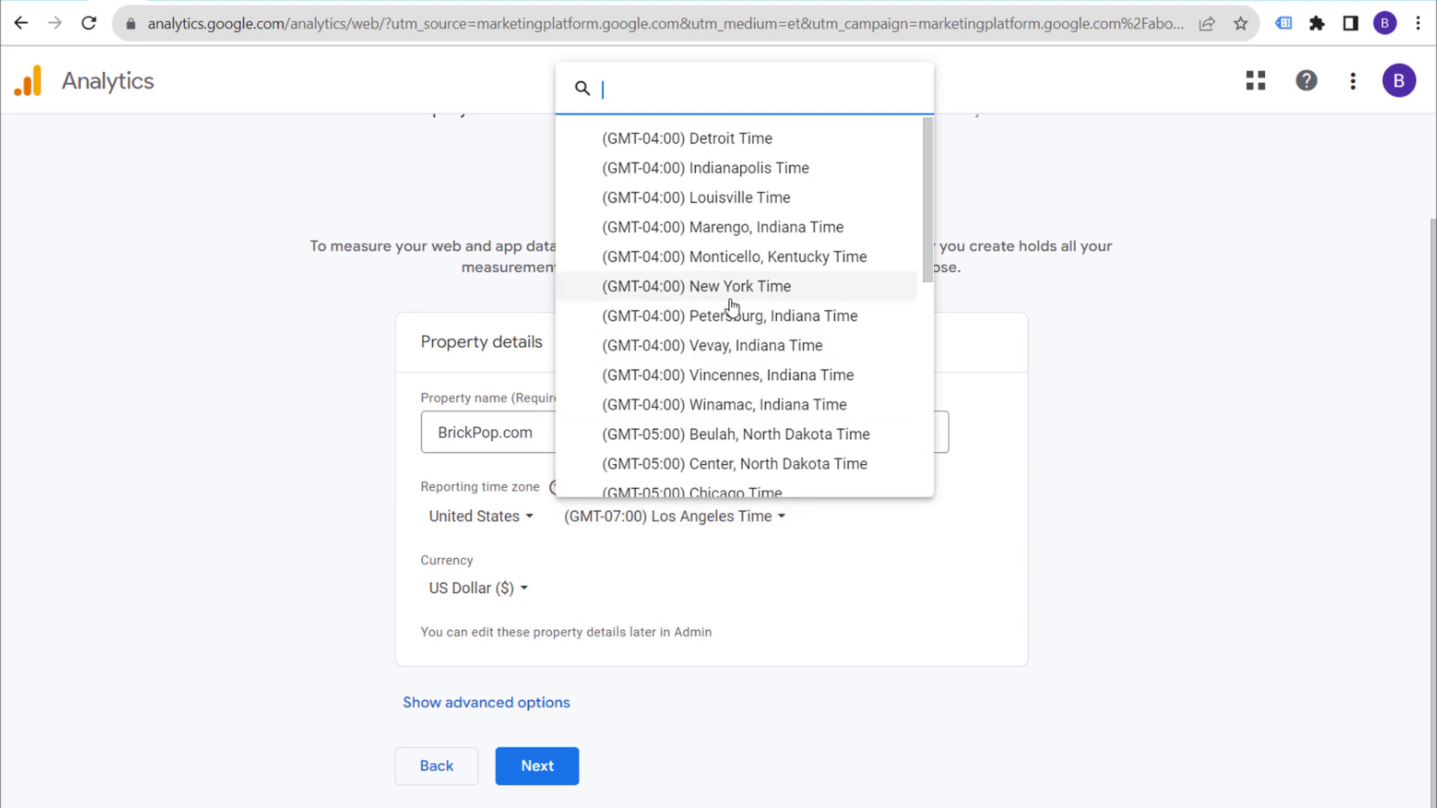
scroll(719, 283, down, 3)
scroll(731, 283, down, 3)
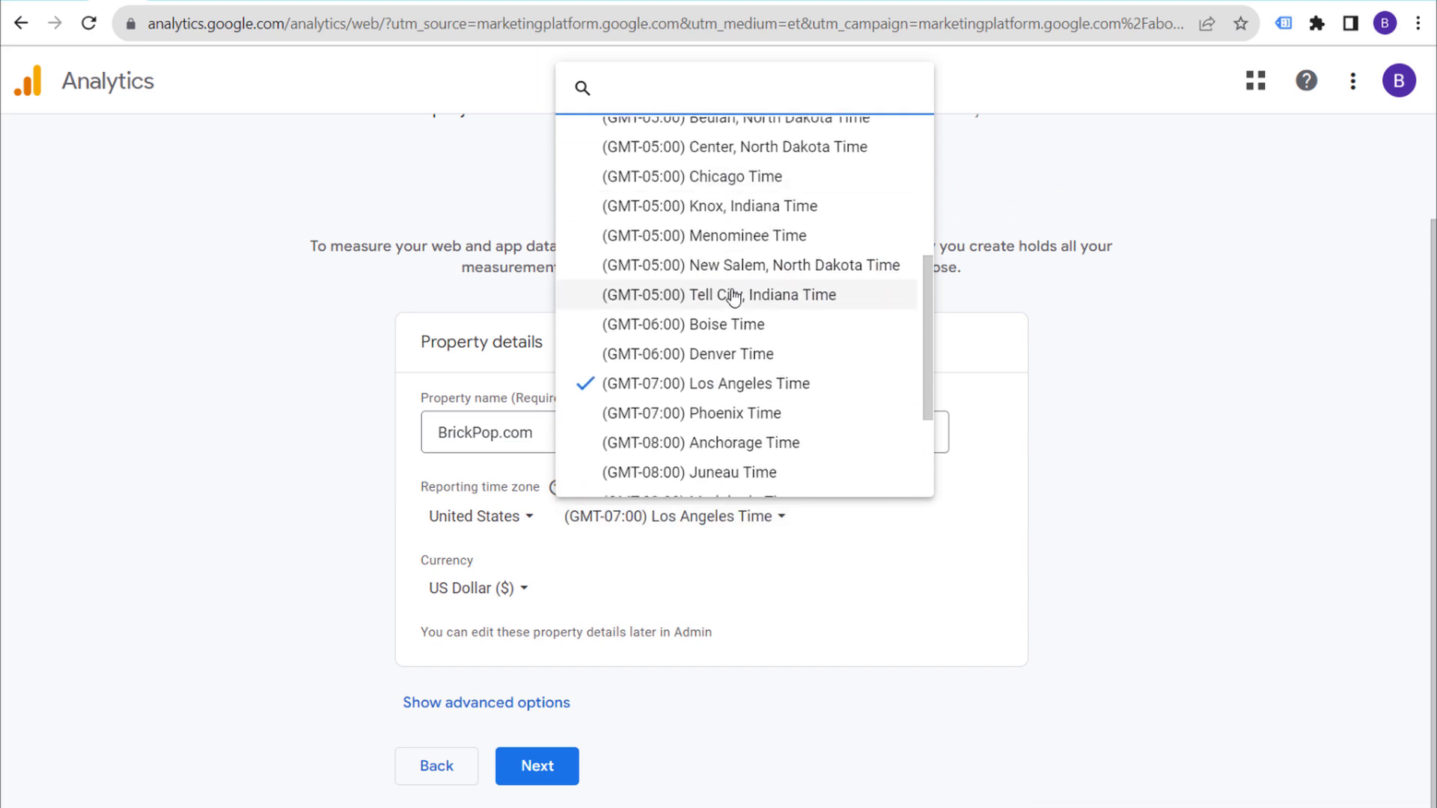
scroll(741, 247, up, 5)
click(750, 190)
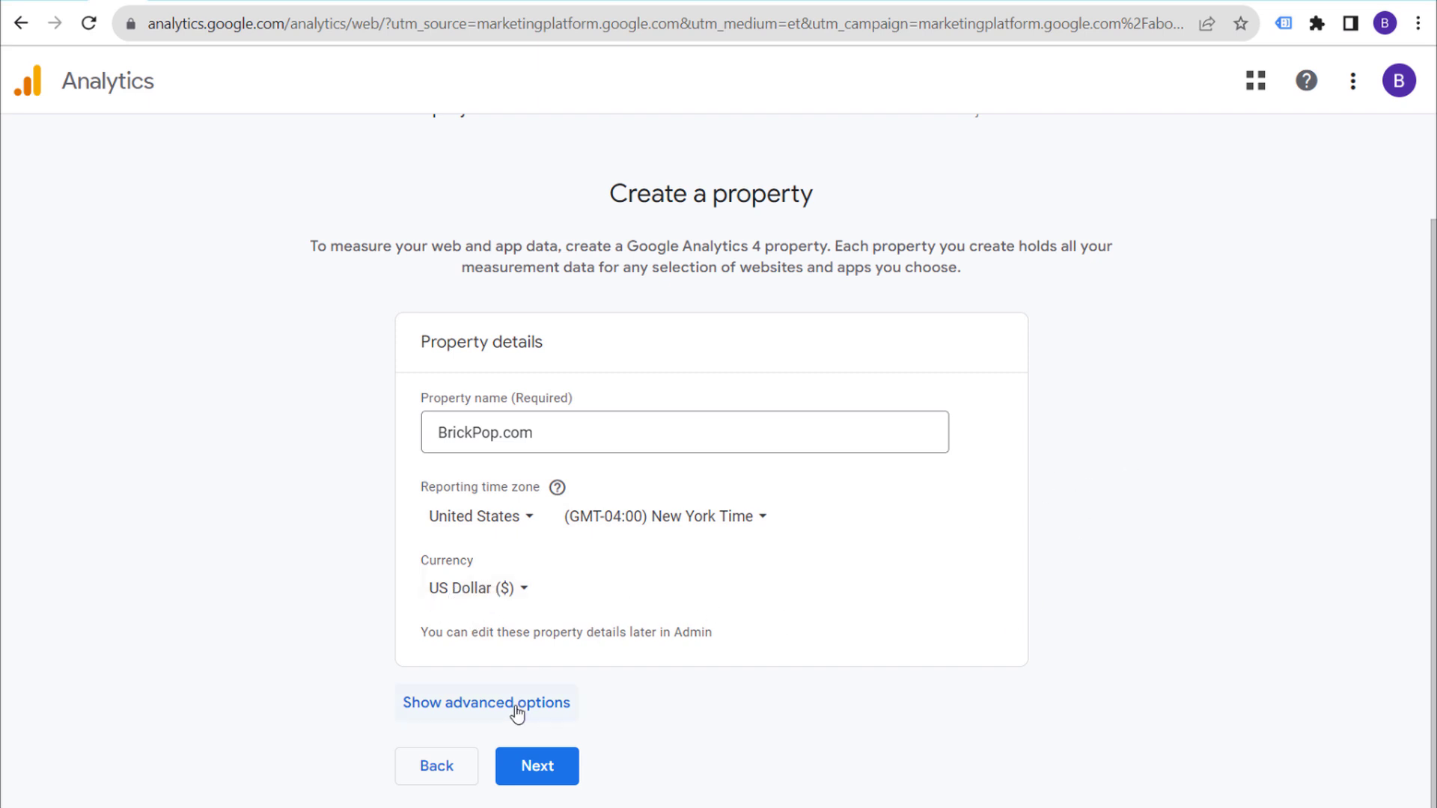
click(487, 704)
scroll(1148, 554, down, 3)
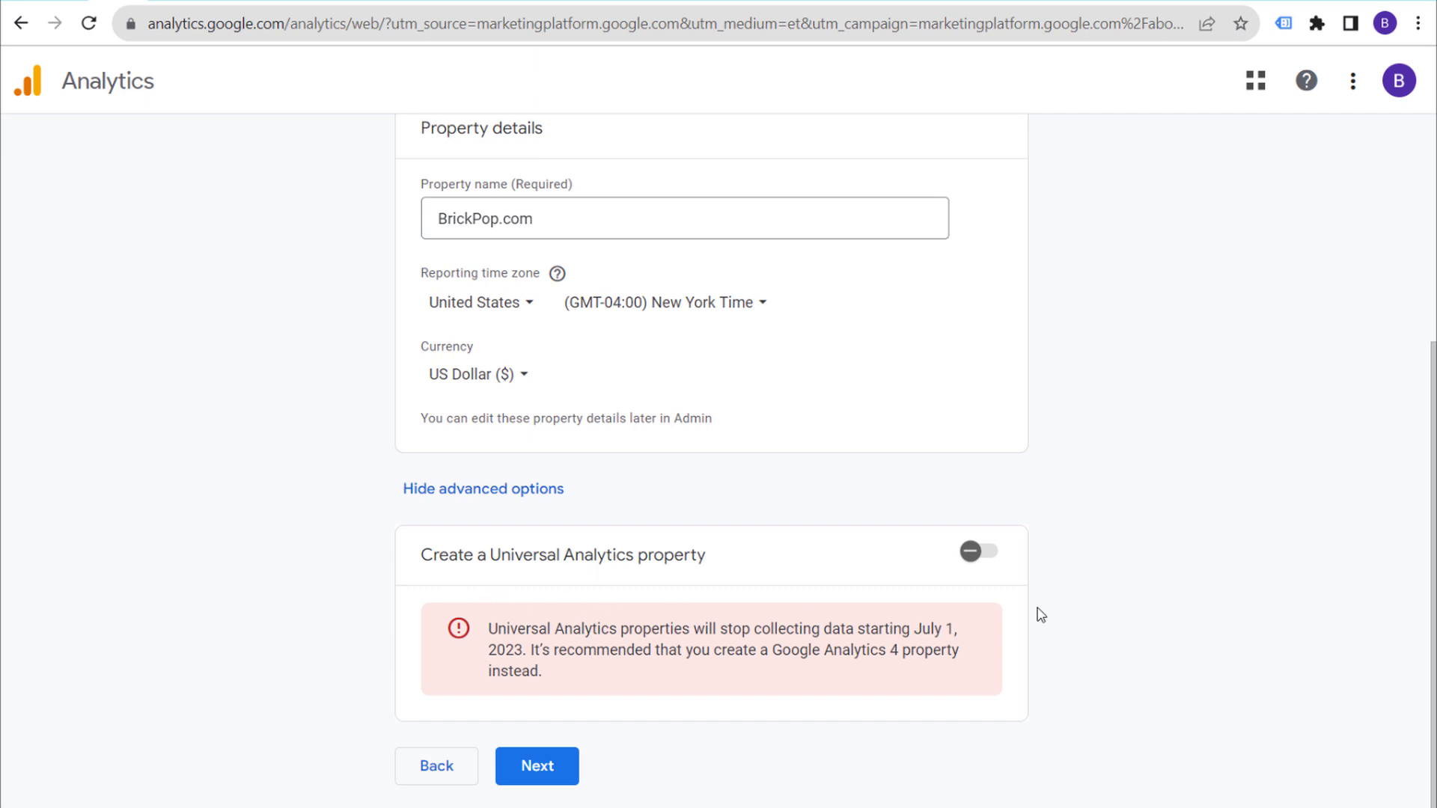
click(552, 769)
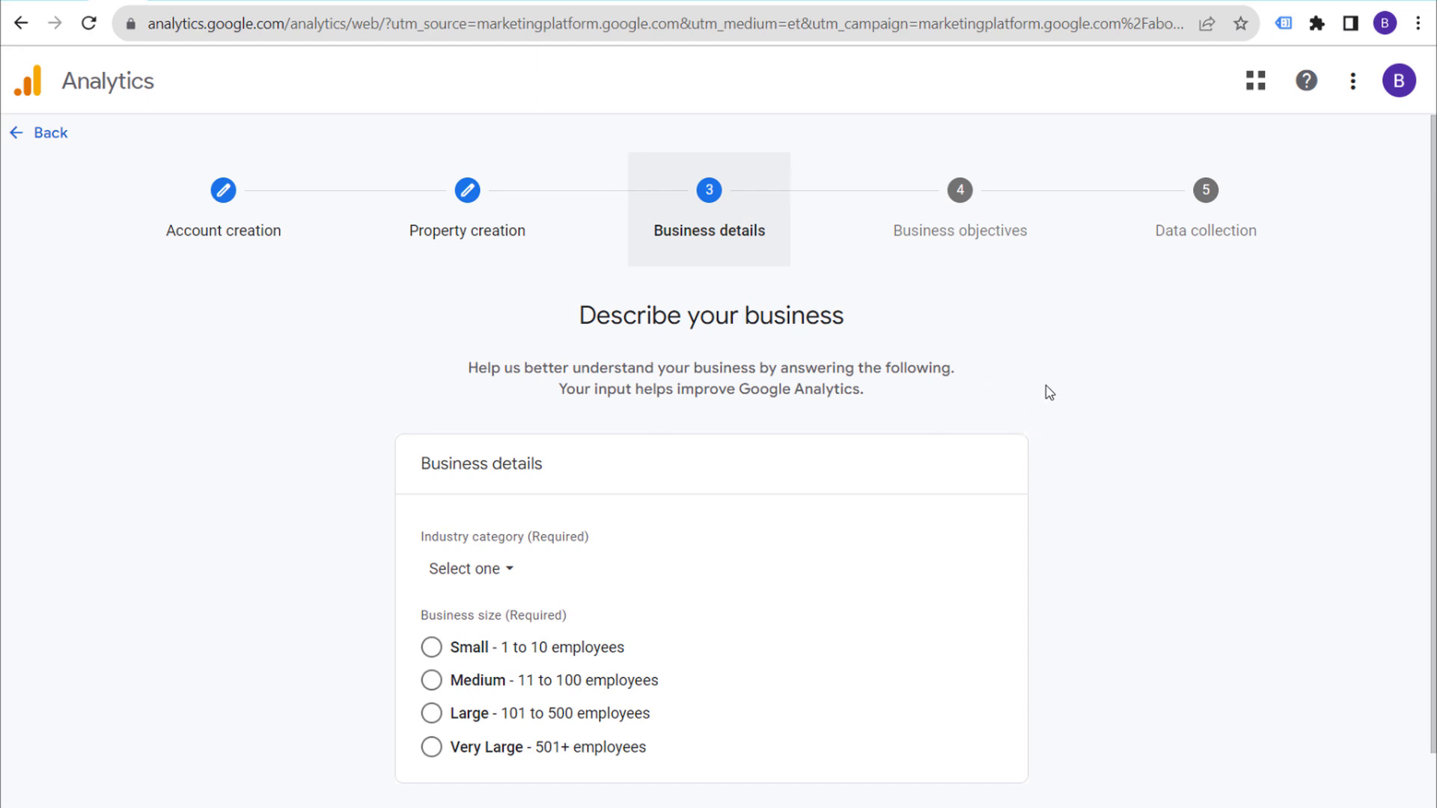
- Set the business to Hobbies & Leisure industry, Small (1 to 10 employees)
scroll(1063, 388, down, 1)
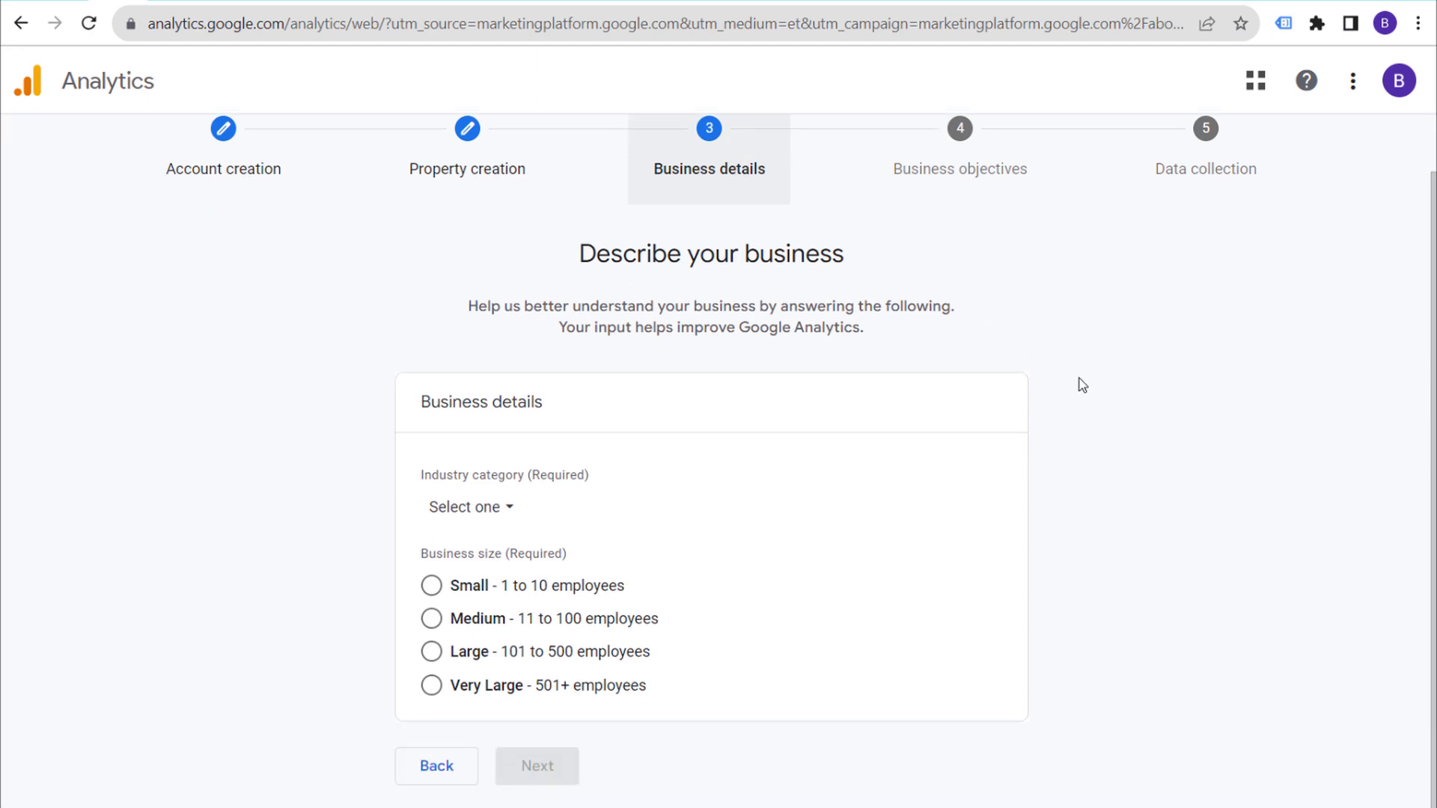
click(475, 509)
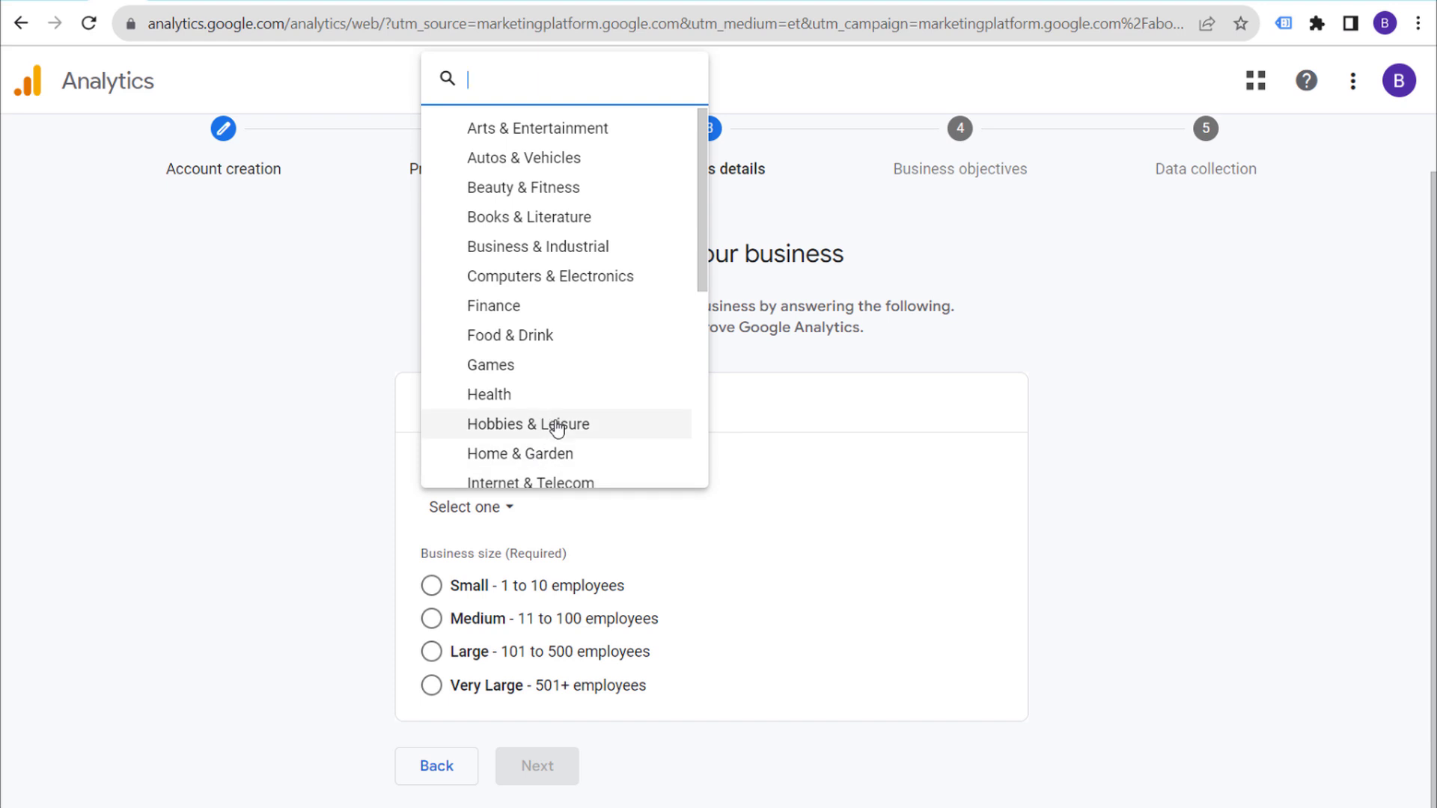
click(623, 428)
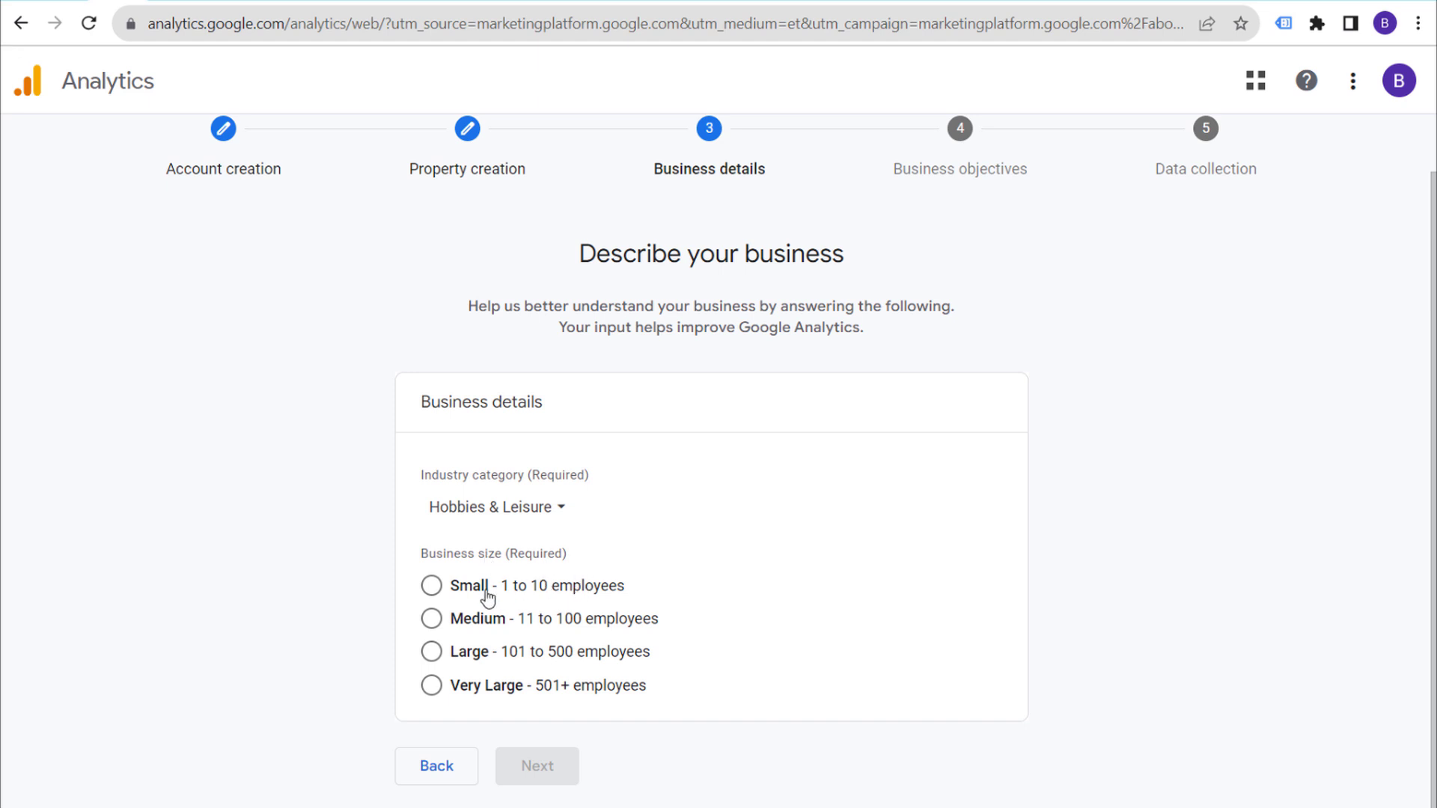
click(435, 589)
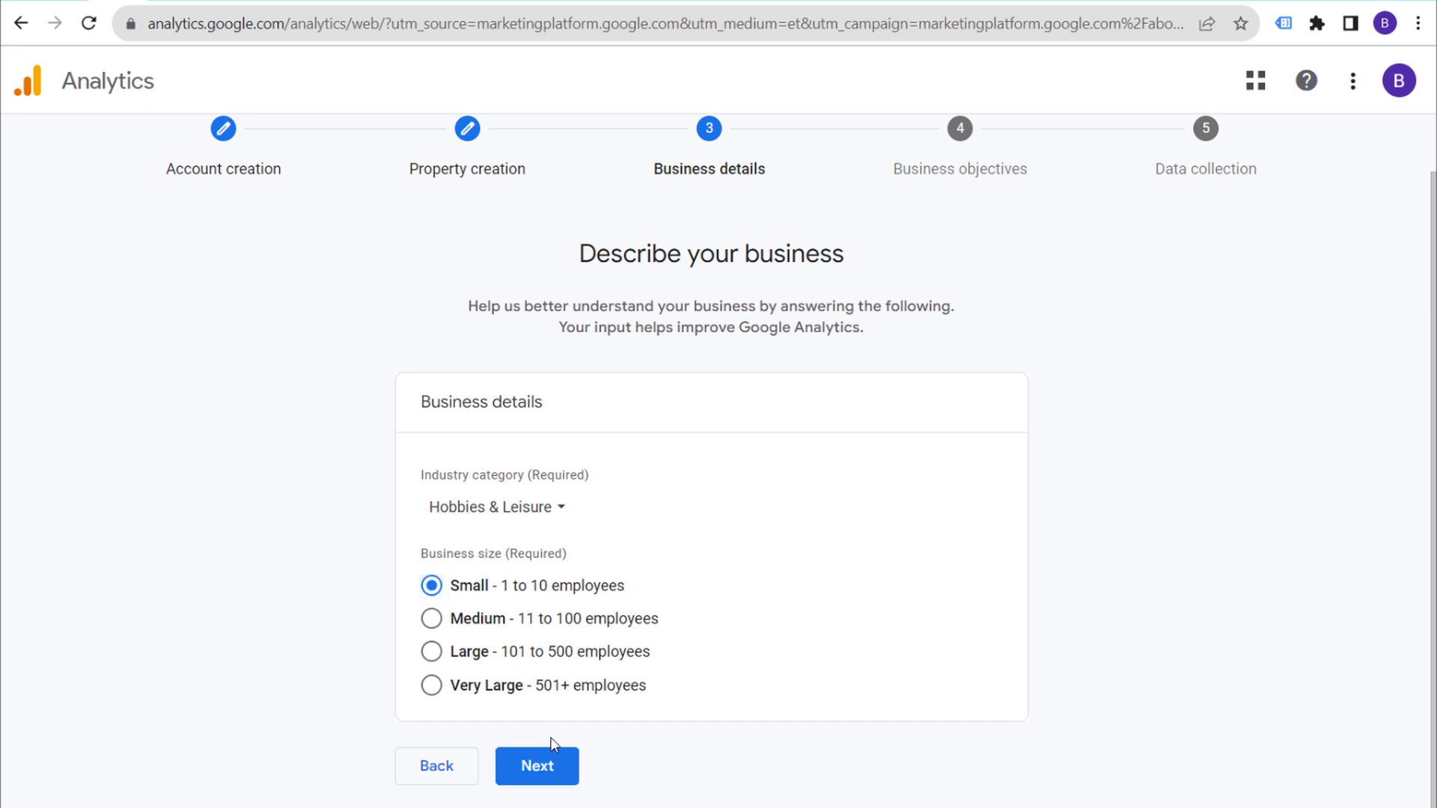
click(546, 765)
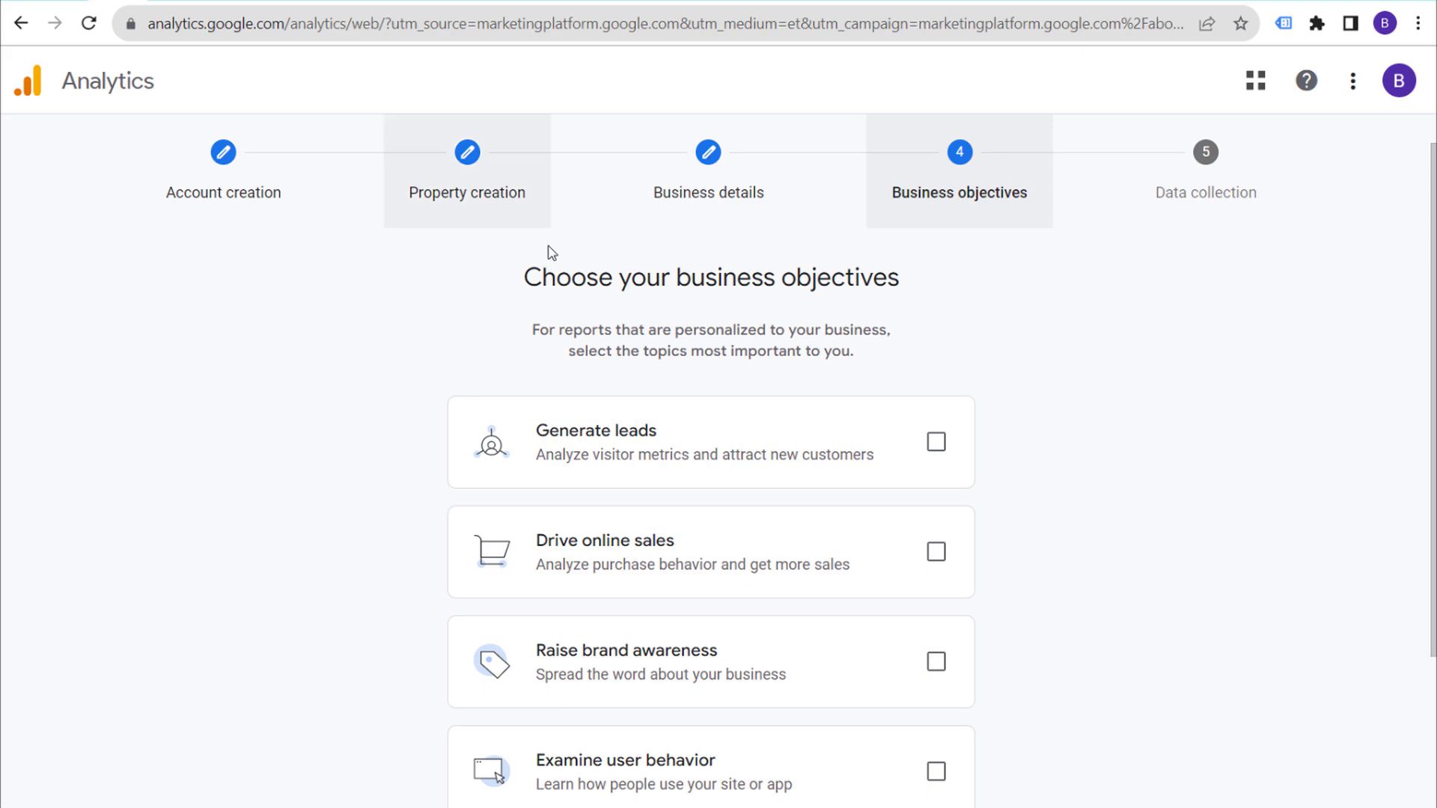
- Choose Get baseline reports as the business objective and create the account
scroll(1085, 327, down, 3)
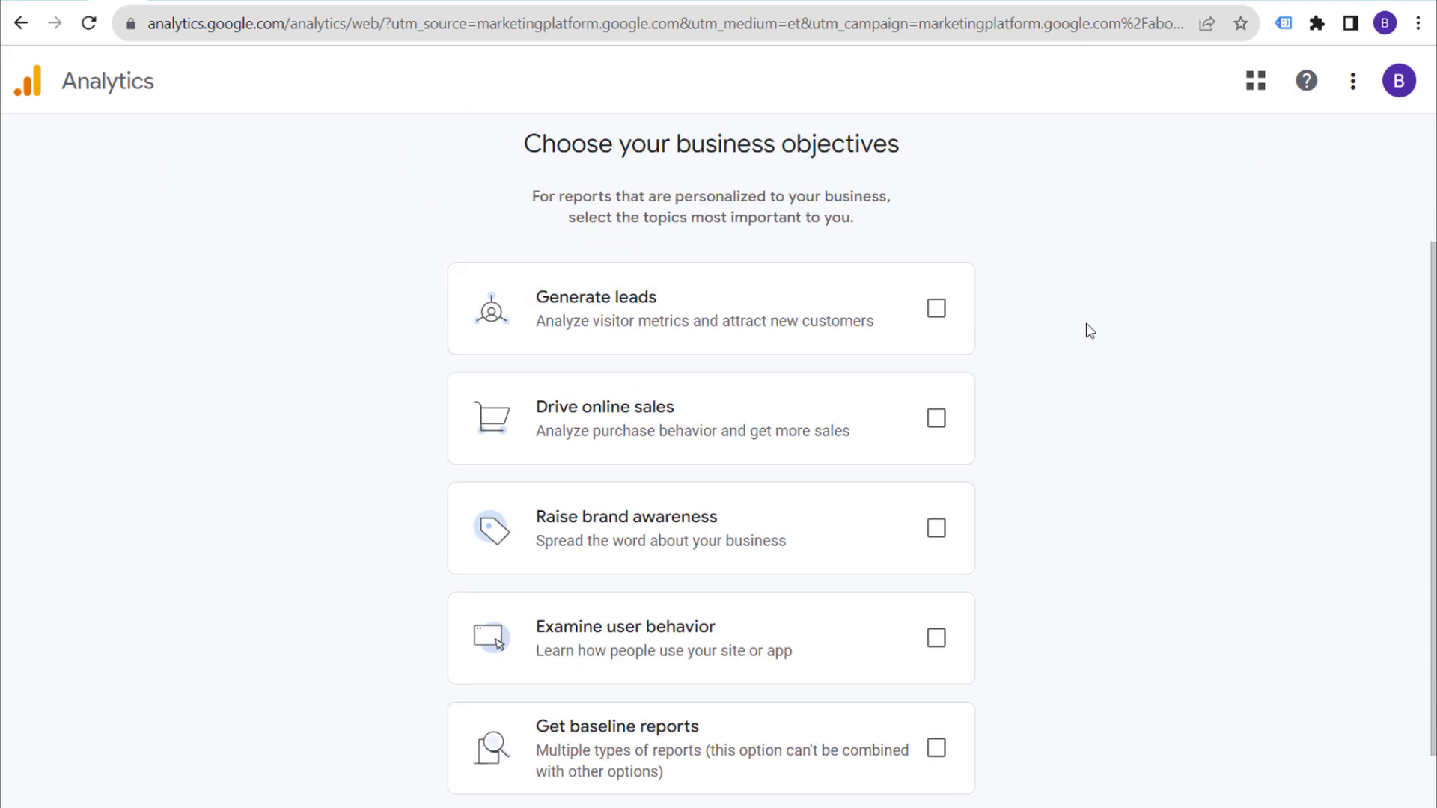
scroll(703, 180, up, 2)
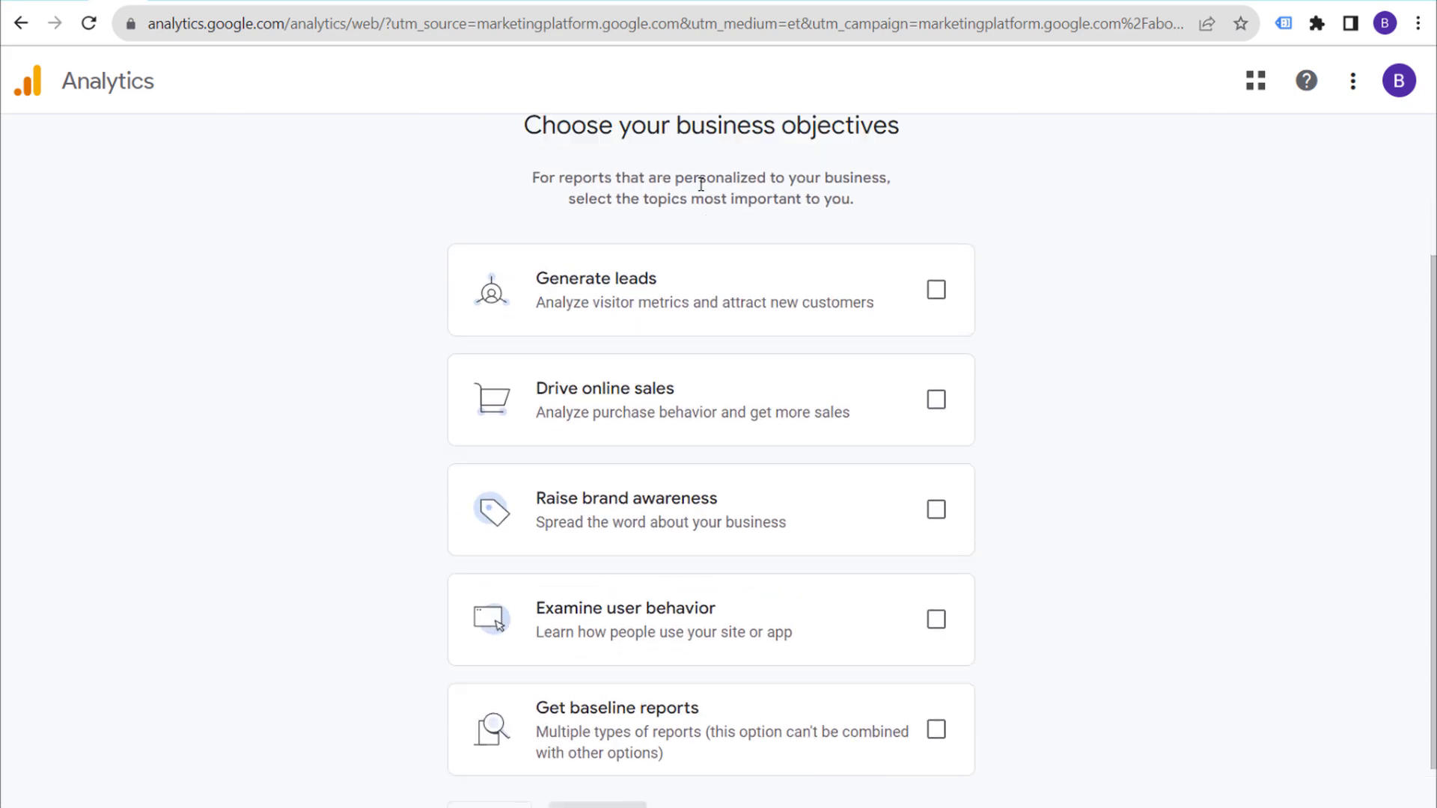
scroll(1067, 374, down, 2)
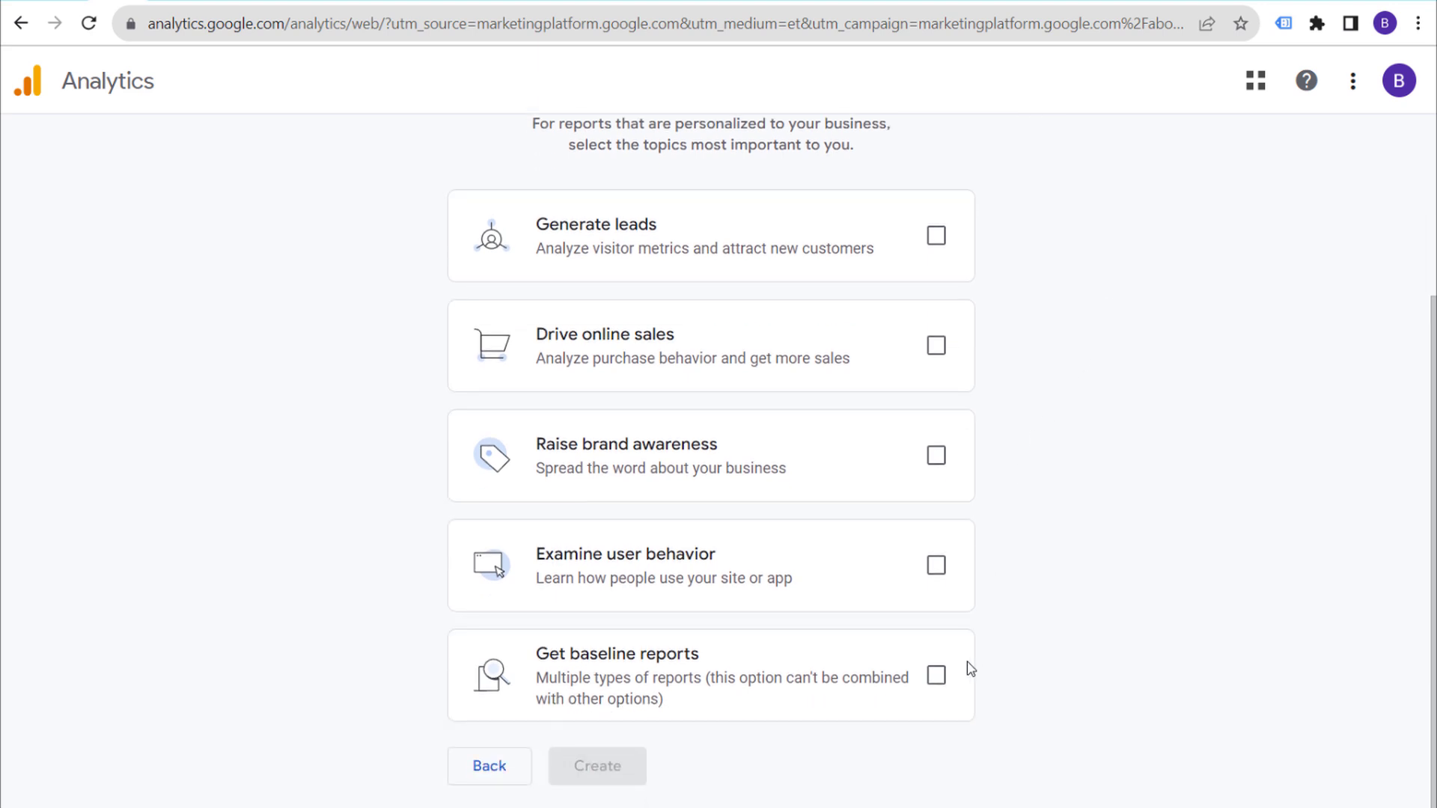
click(937, 677)
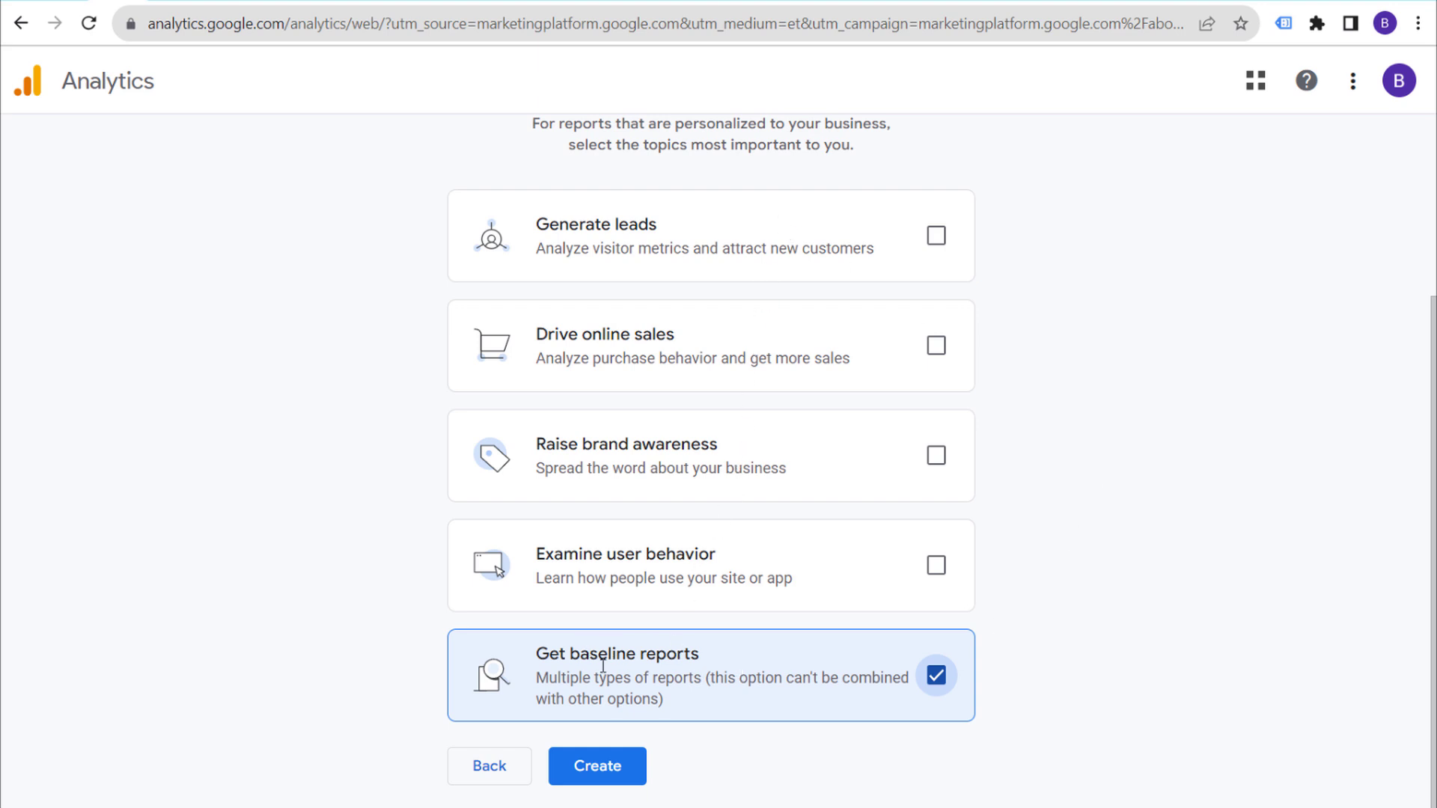
click(593, 764)
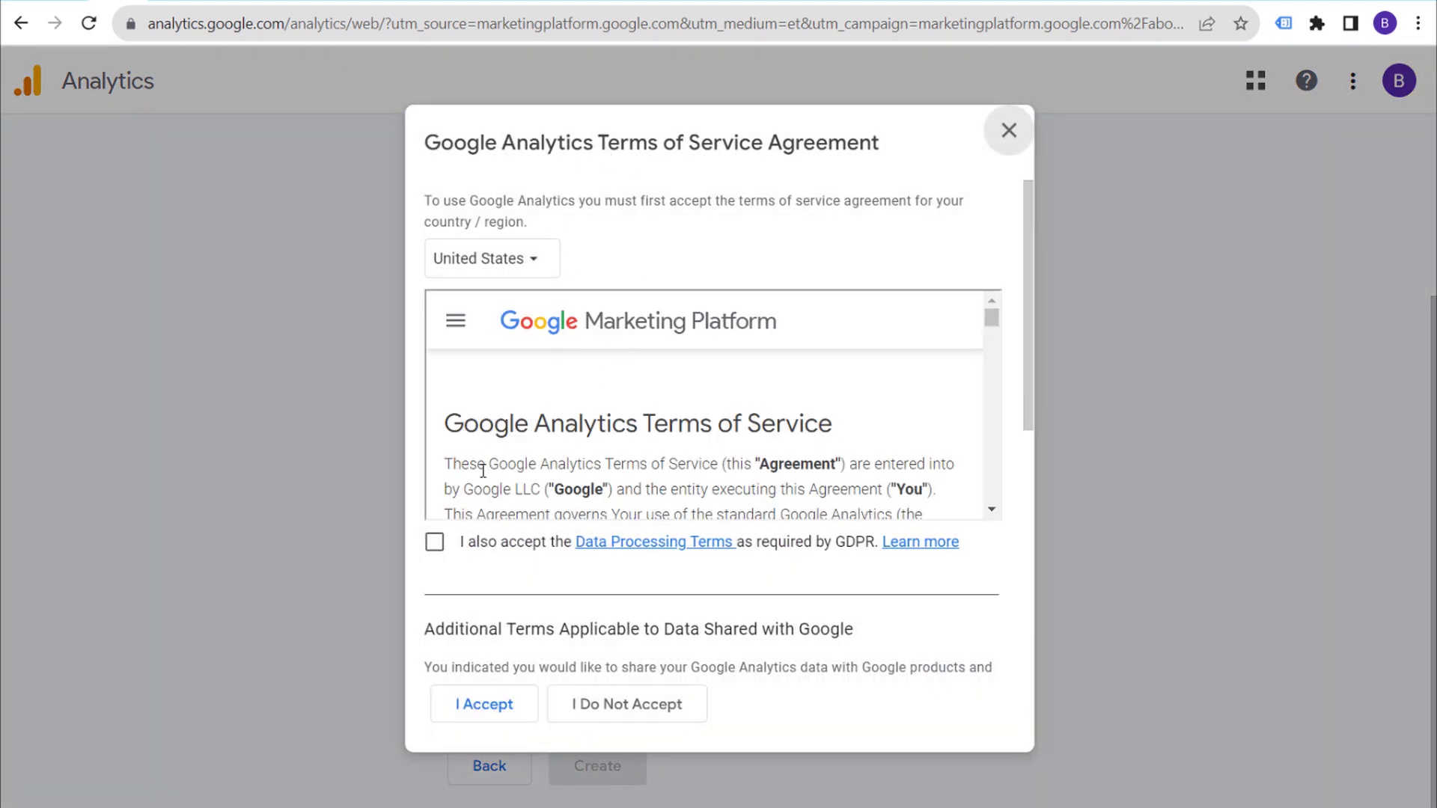
- Accept the GDPR Data Processing Terms and Measurement Controller terms with I Accept
click(434, 542)
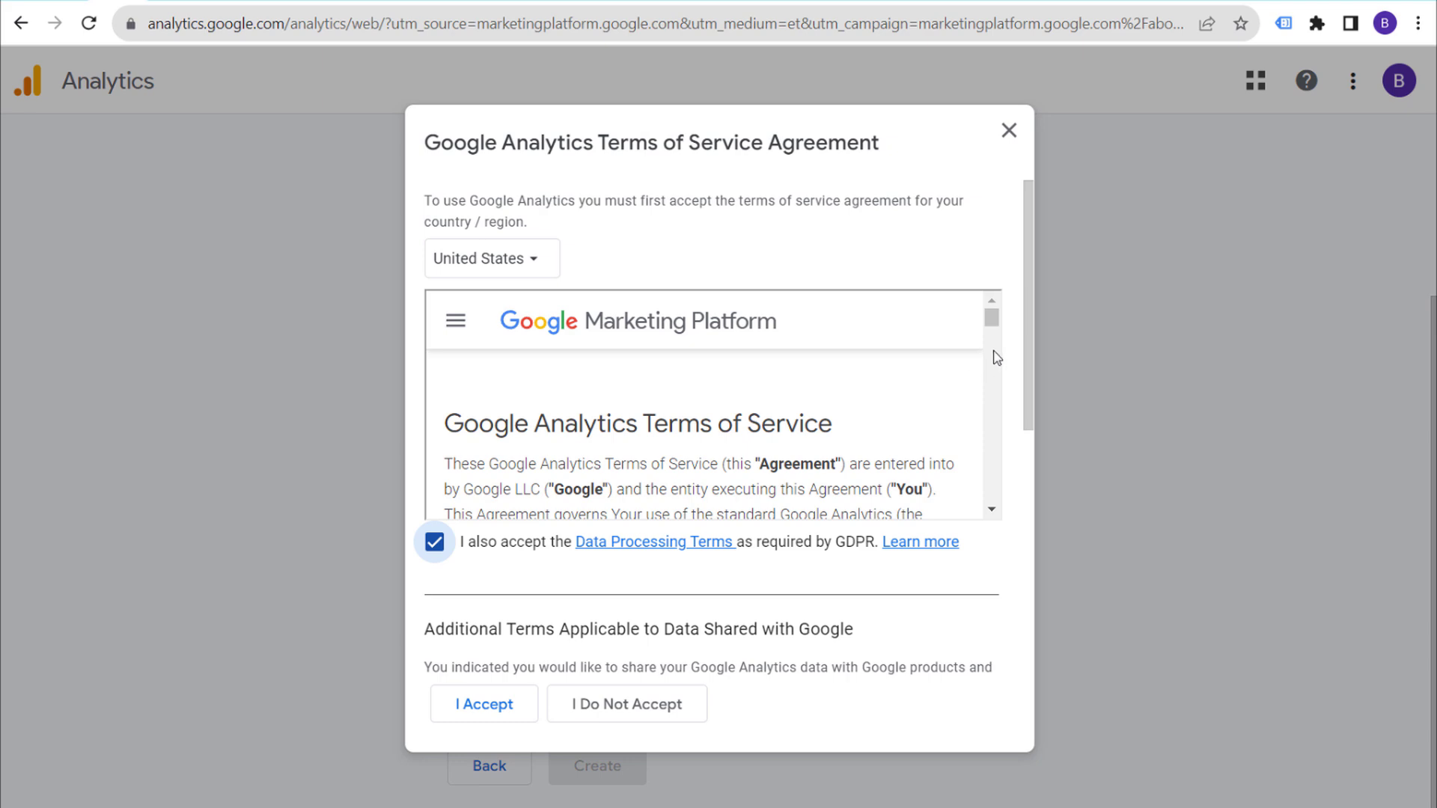
drag(991, 317, 952, 545)
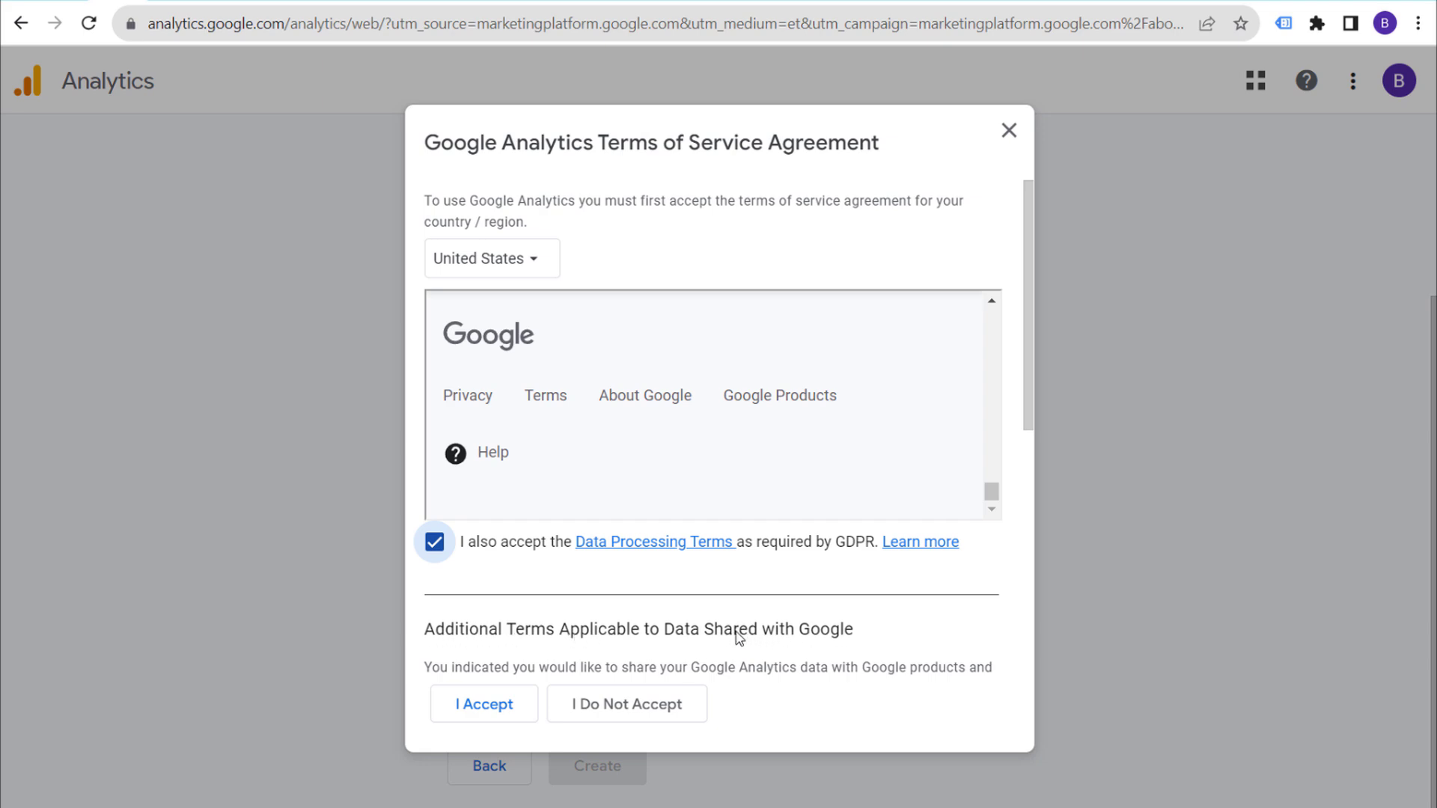
click(495, 702)
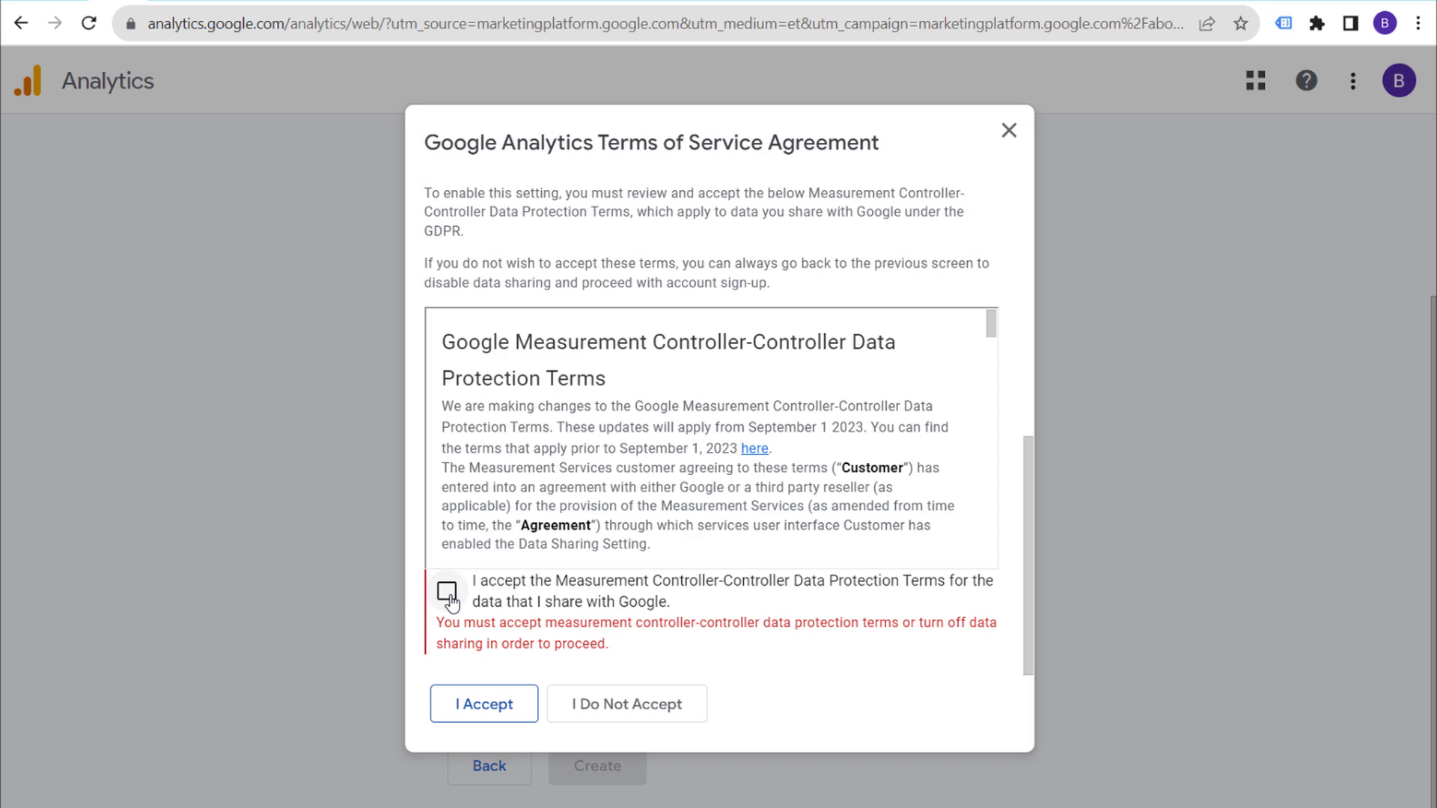
click(447, 592)
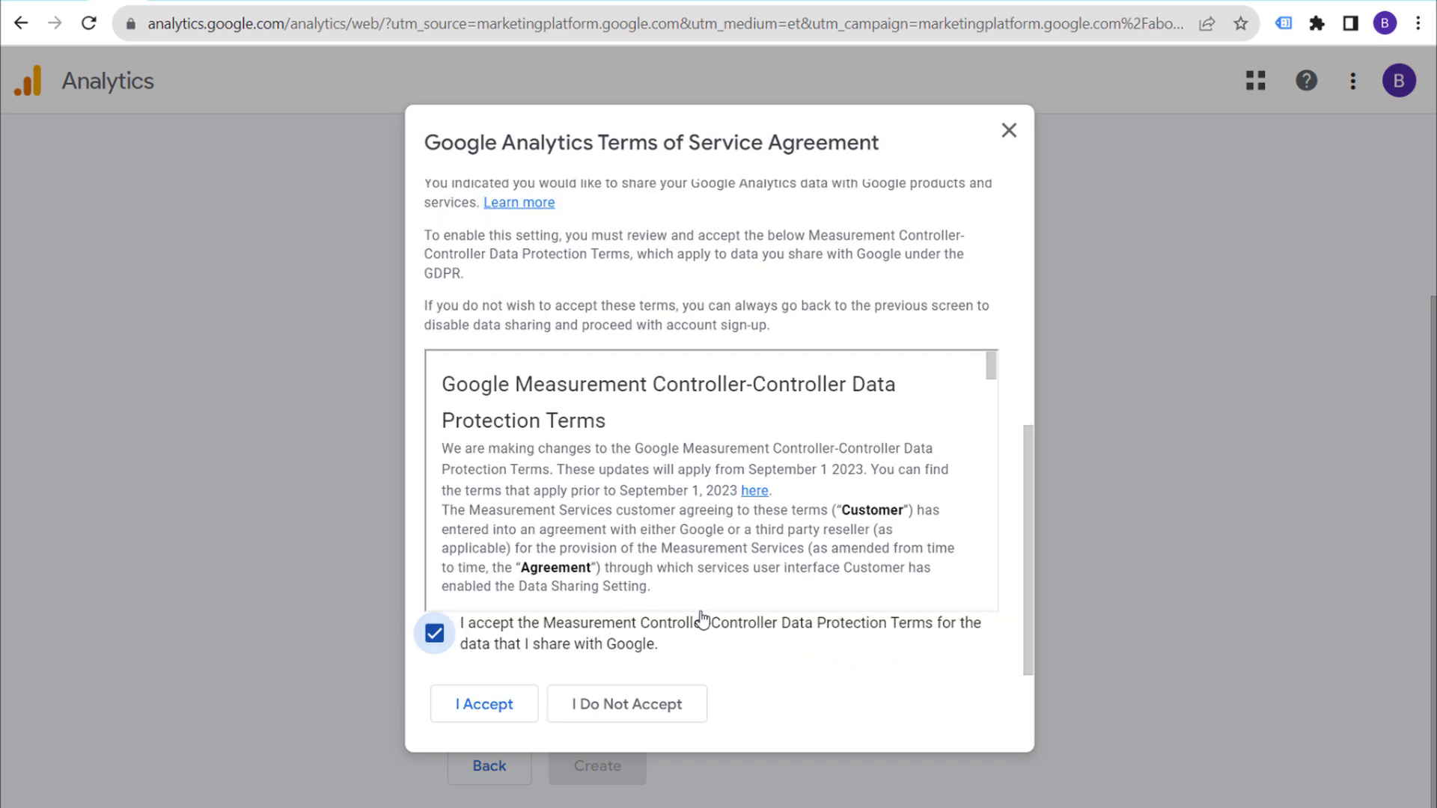
click(490, 703)
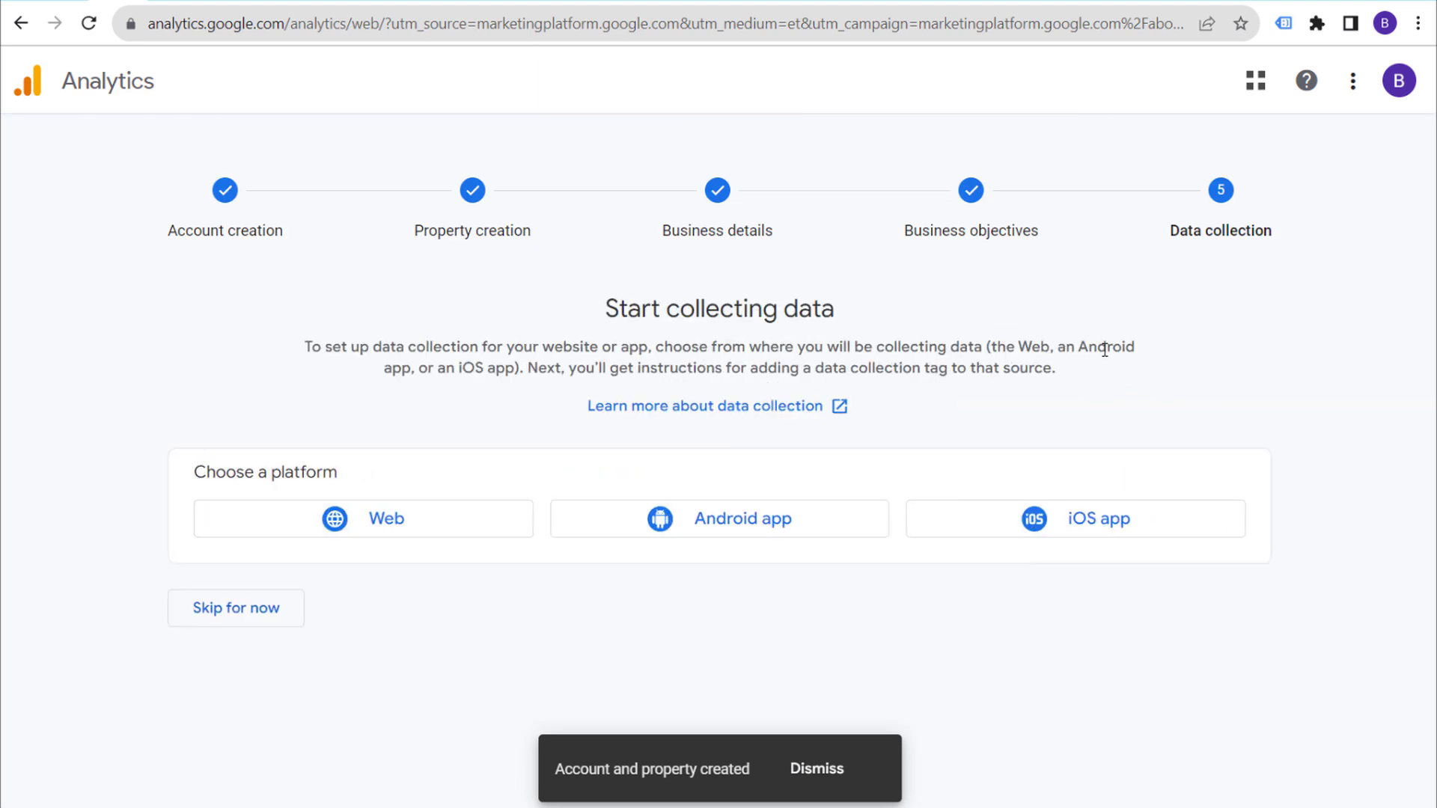
- Choose Web as the data collection platform
drag(608, 318, 878, 317)
click(987, 321)
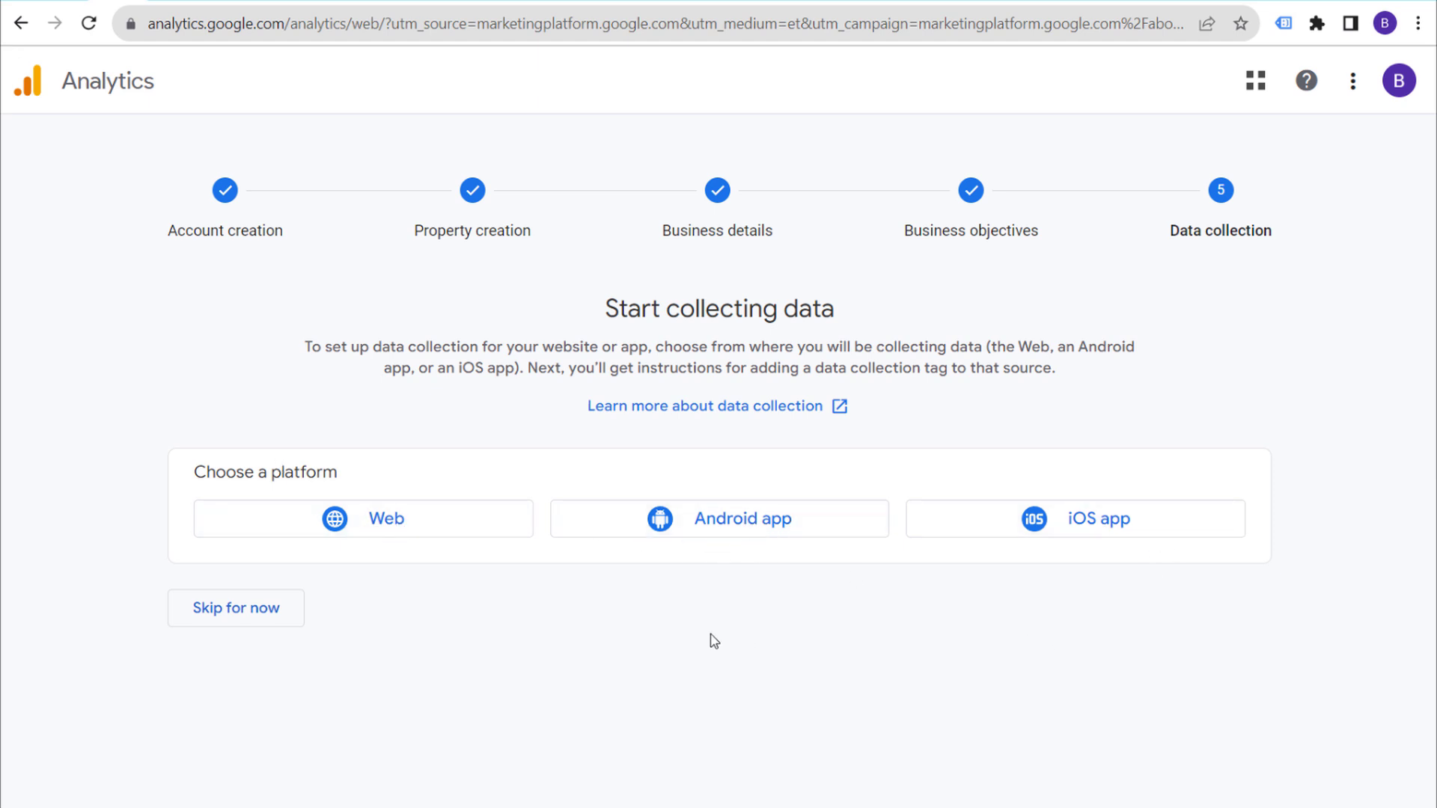
click(368, 528)
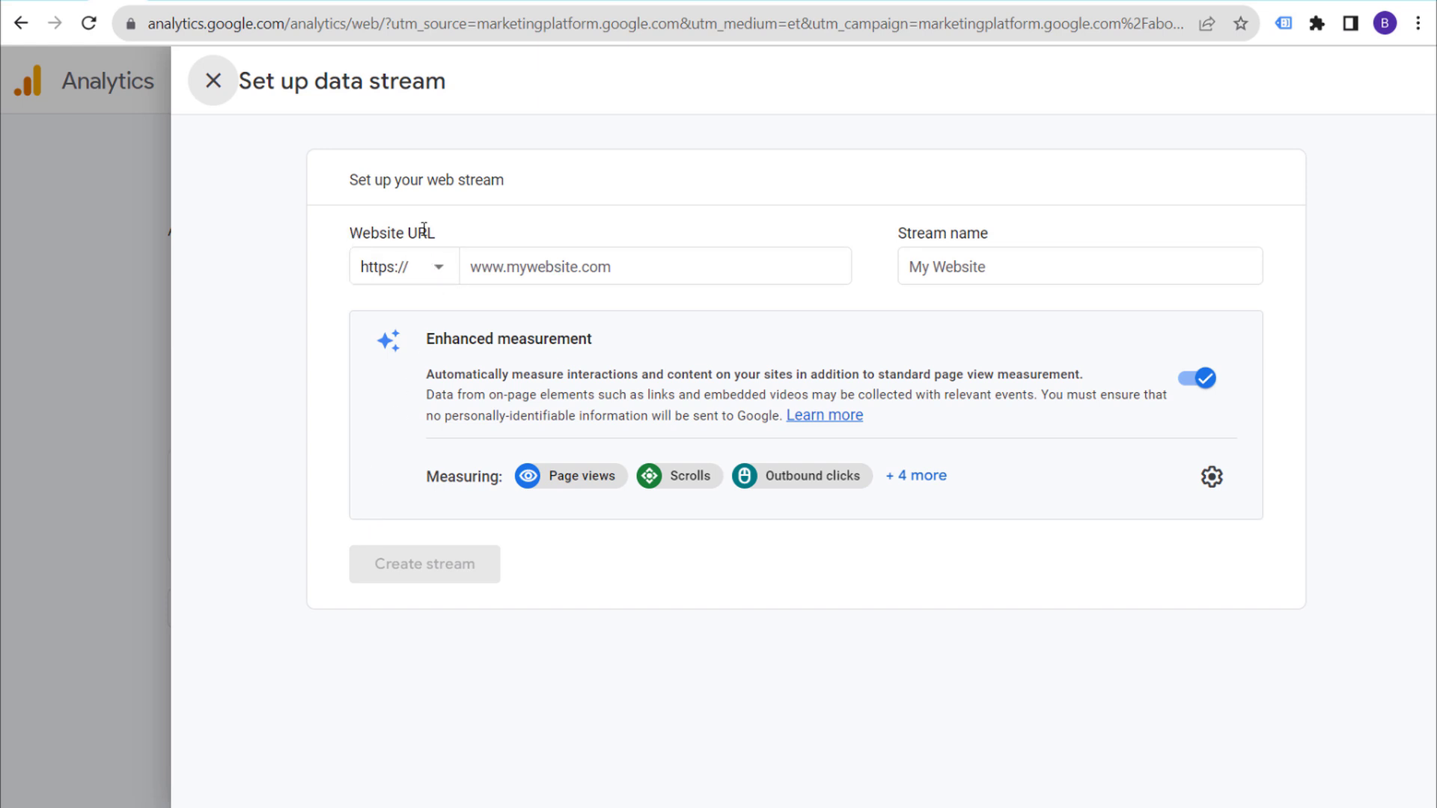
- Create web stream BrickPop.com for brickpop.com with enhanced measurement enabled
click(562, 273)
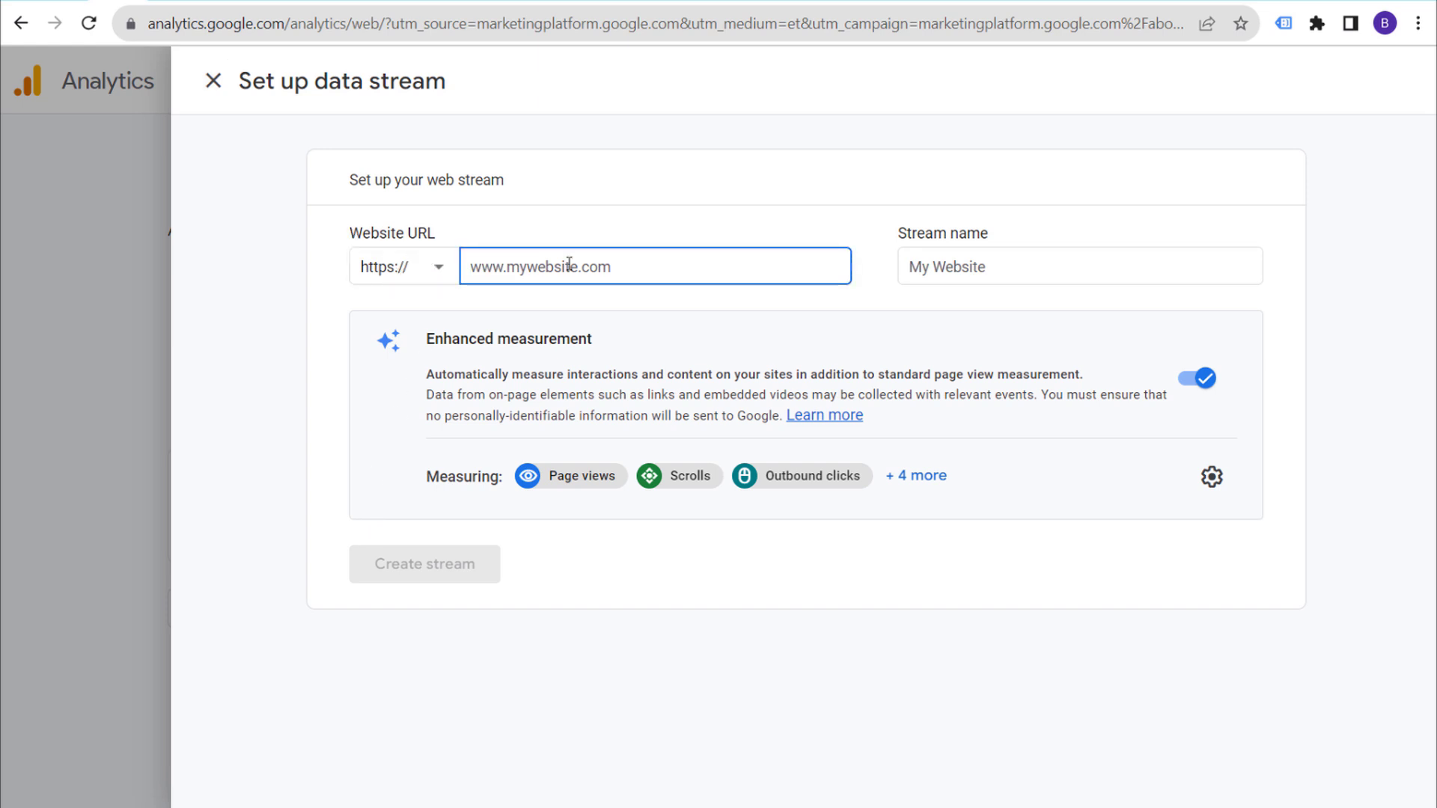
text(brickpop.com)
key(Tab)
text(BrickPop.com)
click(741, 568)
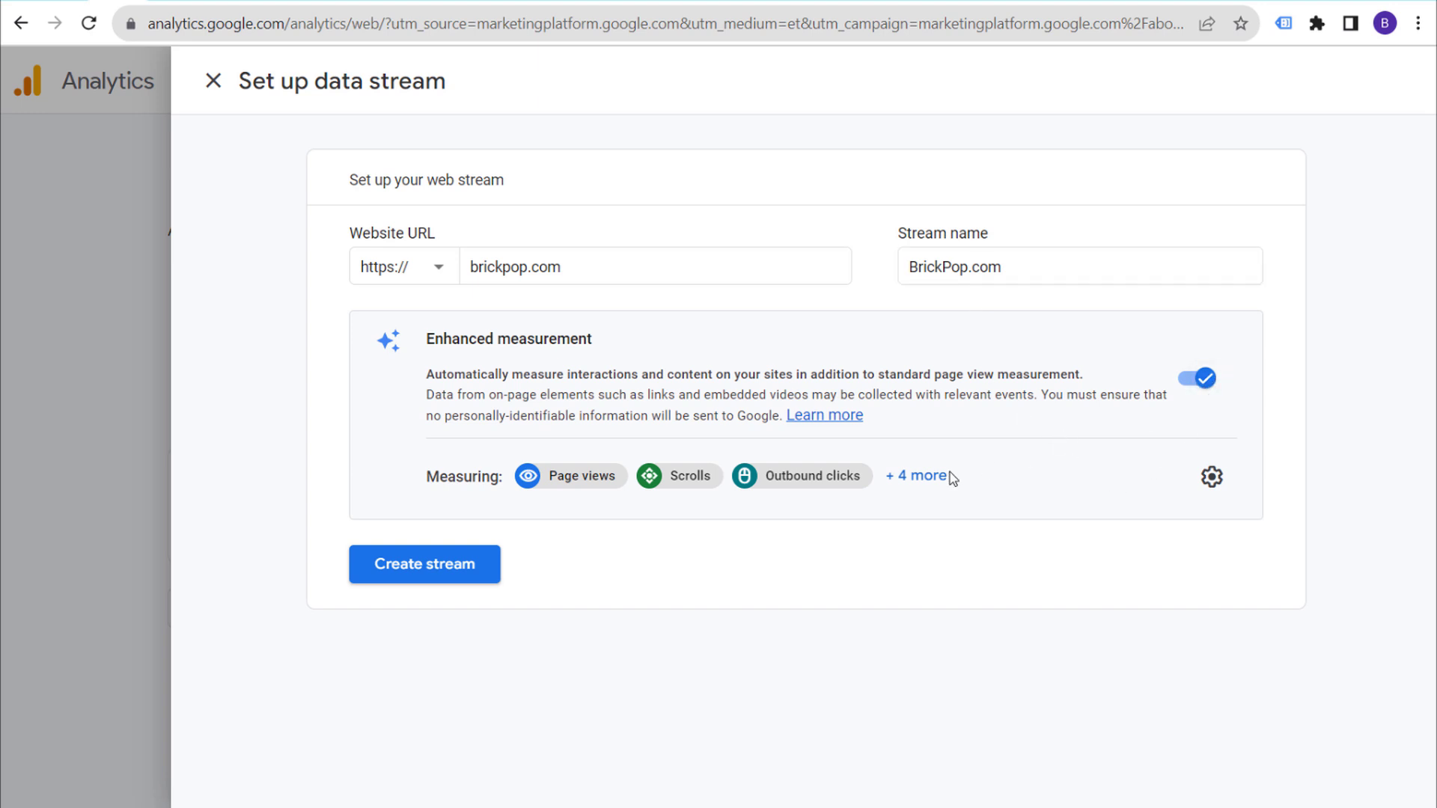
click(910, 485)
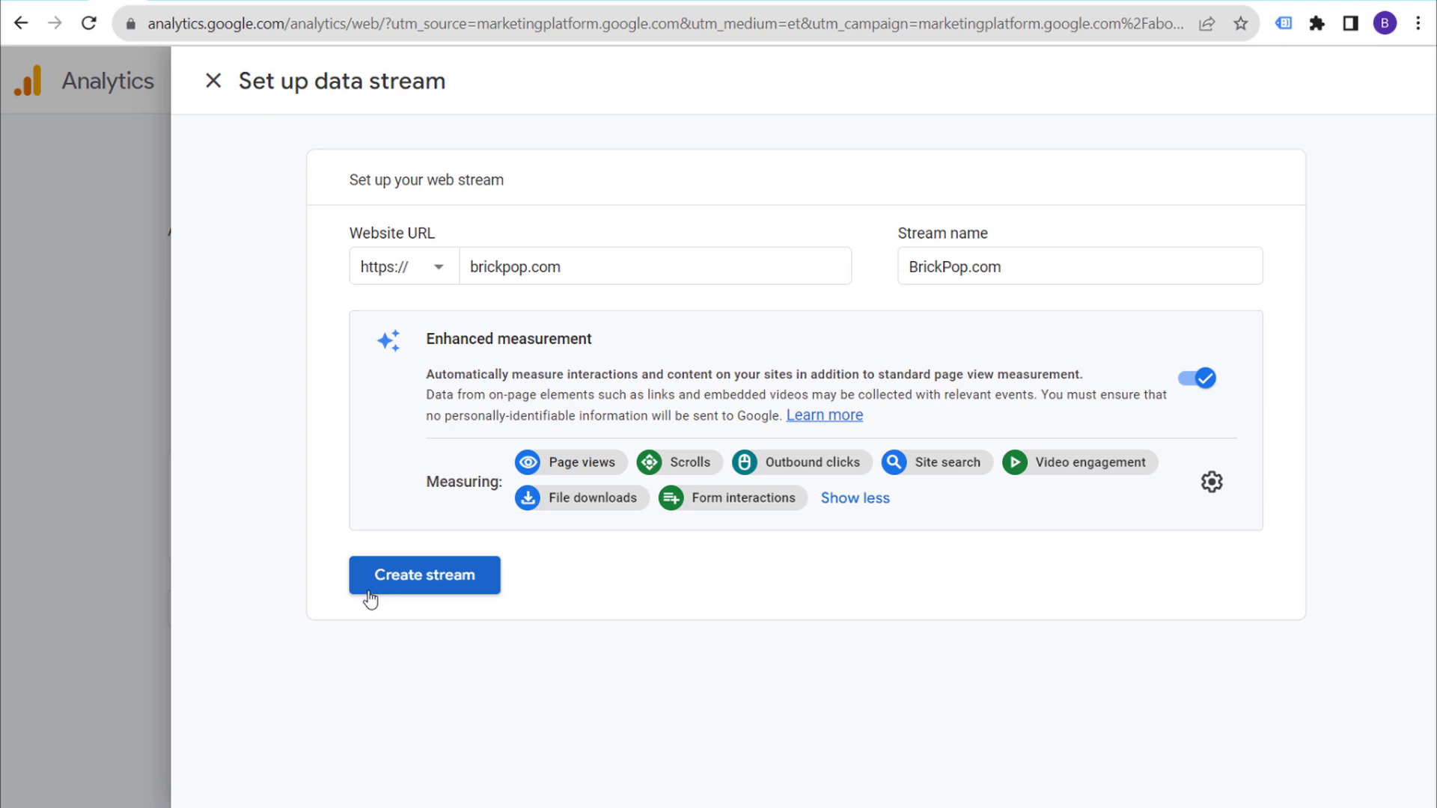
click(429, 595)
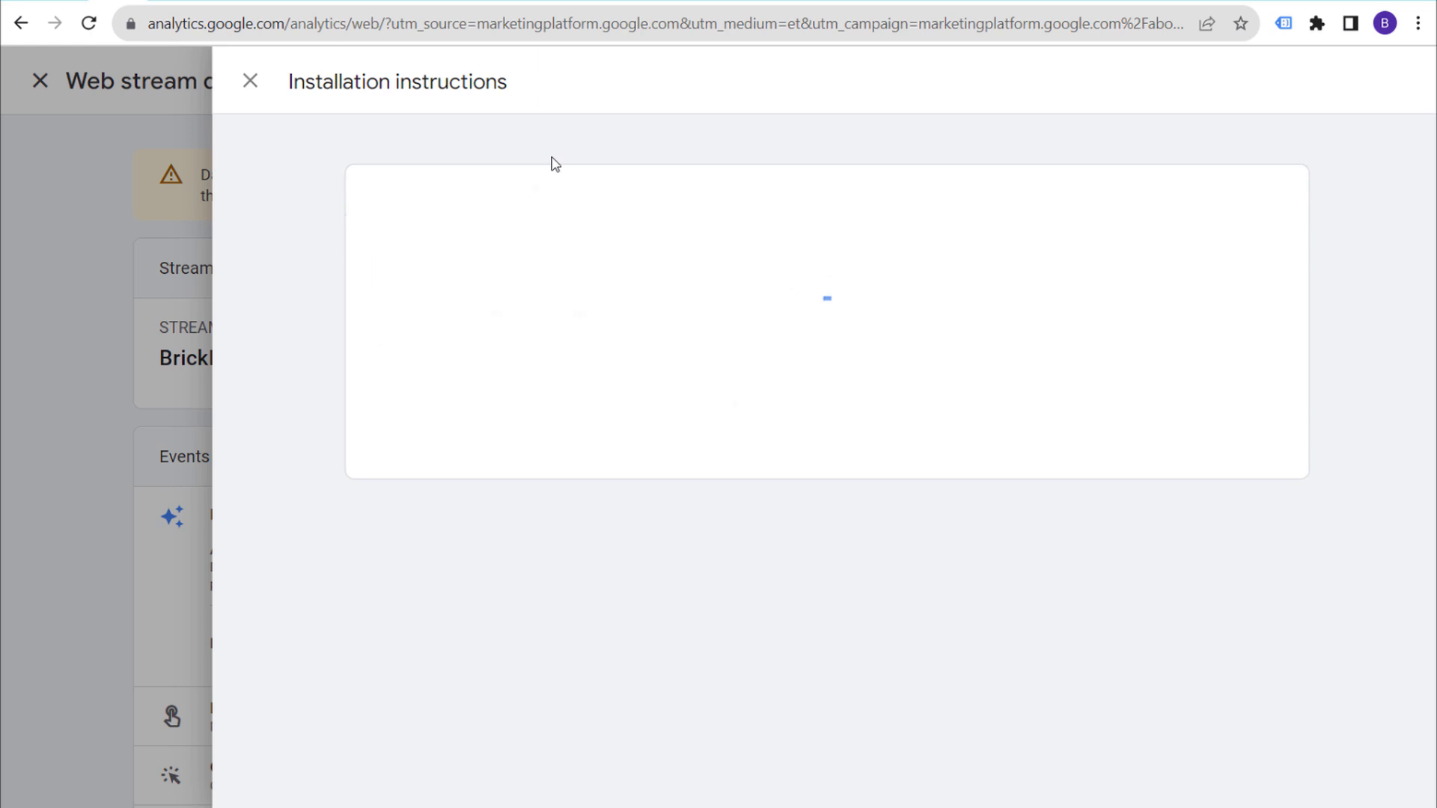
- Close the stream panels and finish onboarding to the Analytics home page
click(249, 82)
click(209, 87)
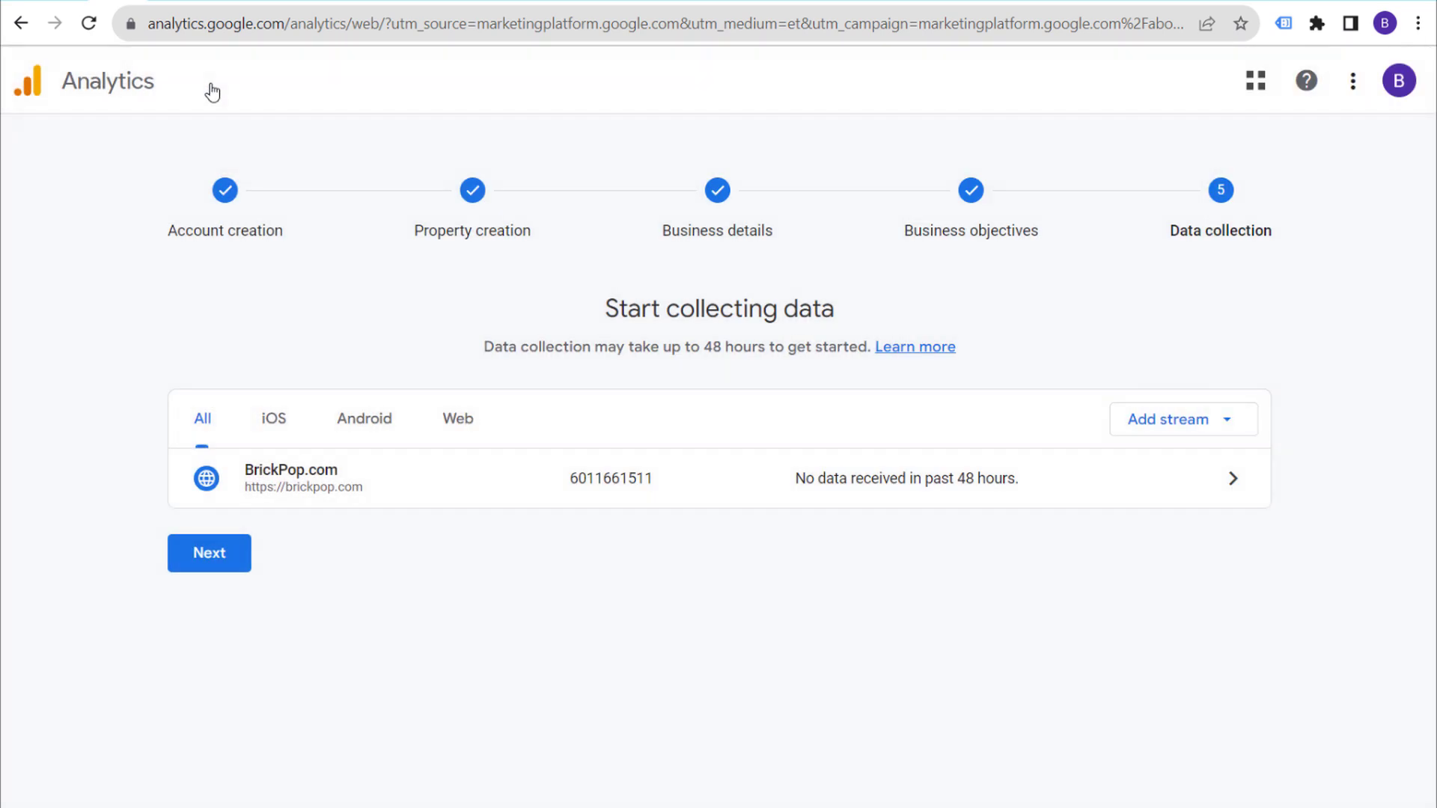
click(249, 30)
text(google)
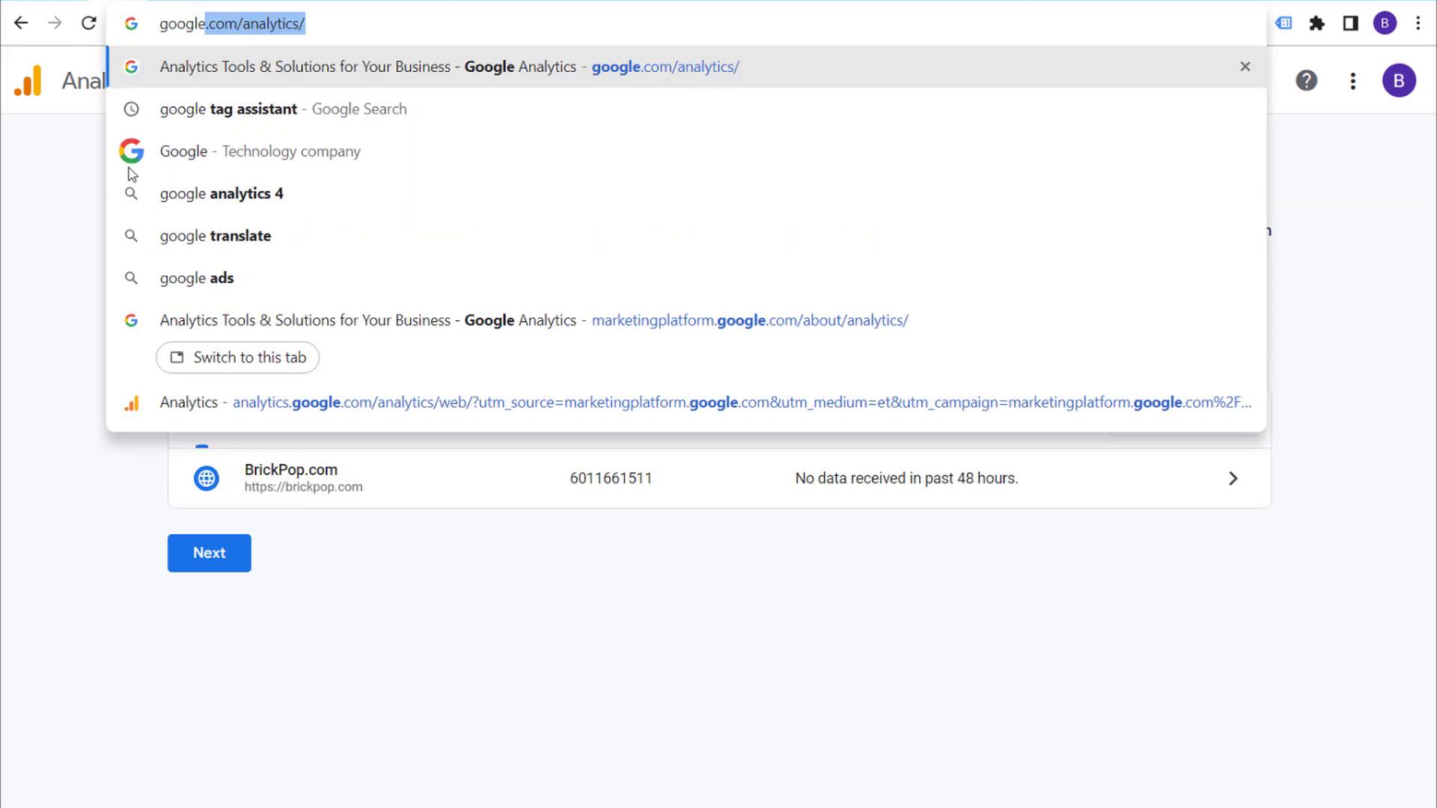
click(336, 627)
click(238, 562)
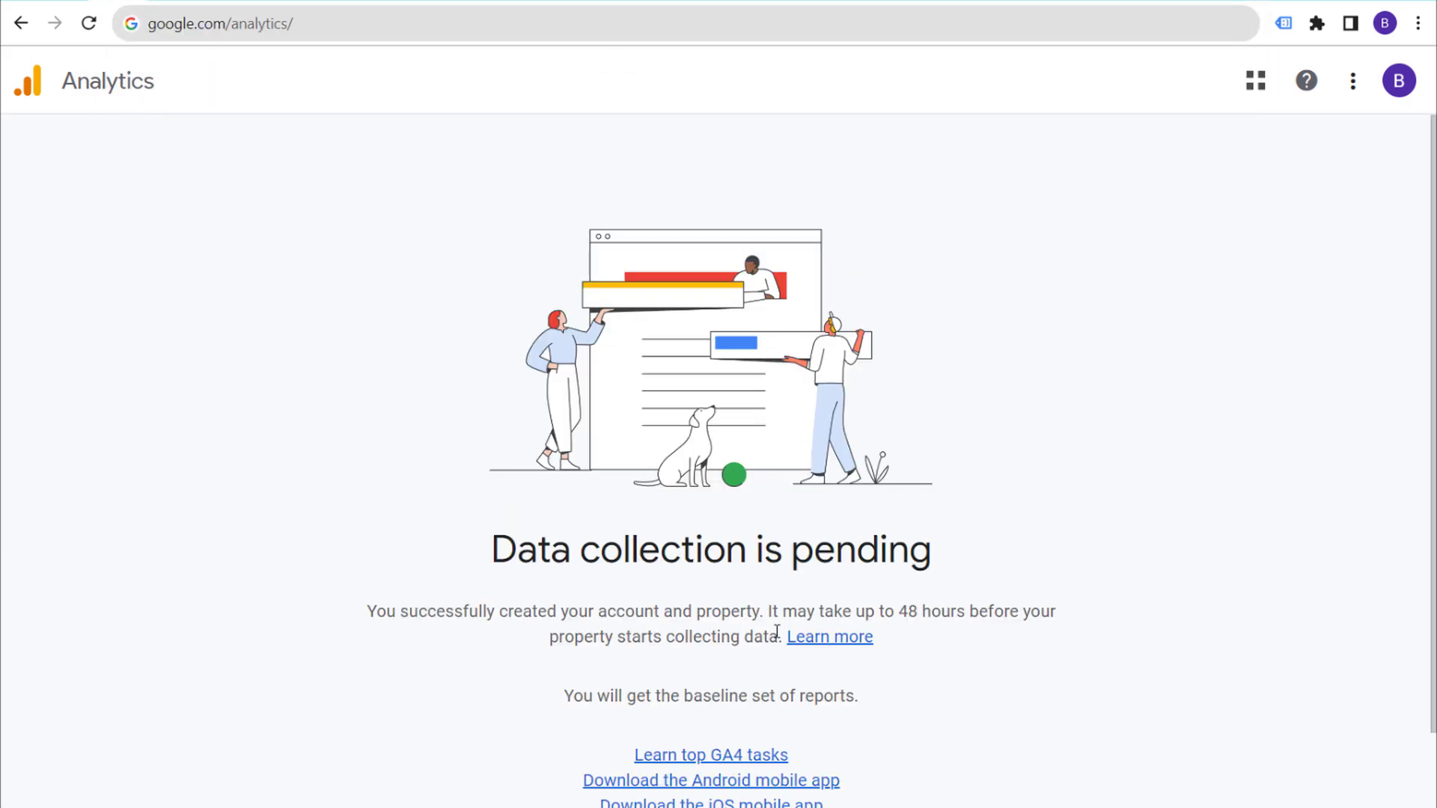
click(666, 792)
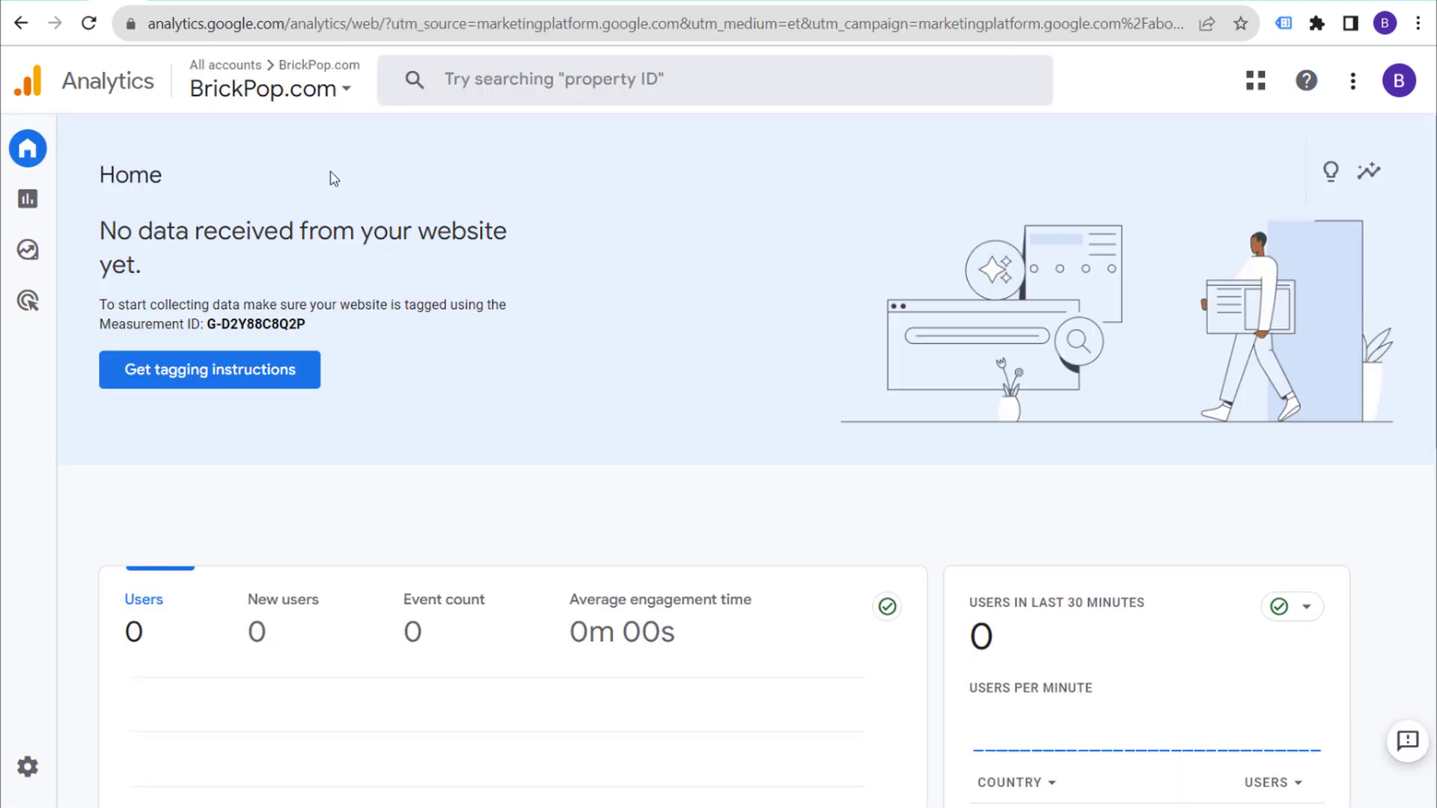
- Open the BrickPop.com property from the account picker, then go to Tag Manager
click(221, 88)
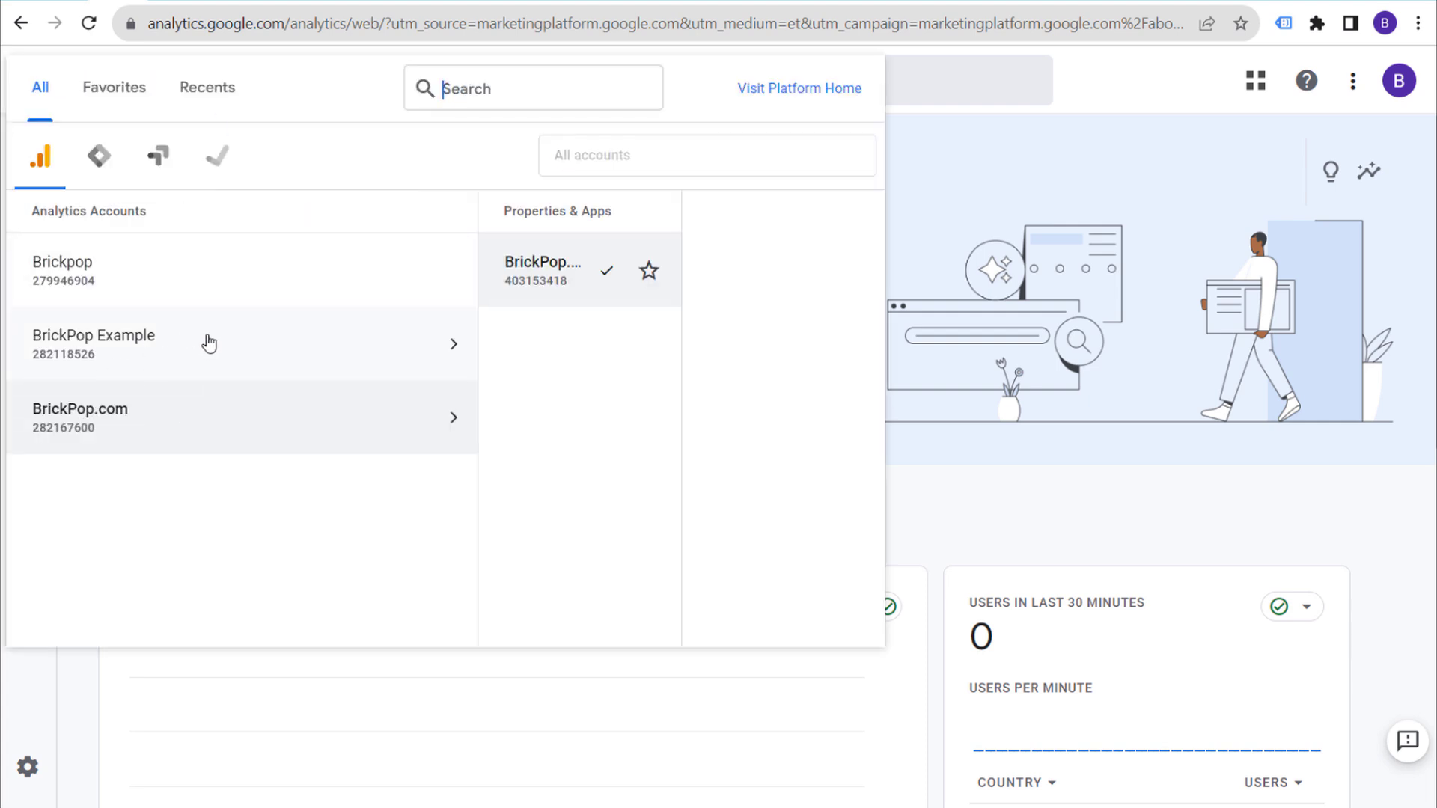
click(214, 282)
click(224, 435)
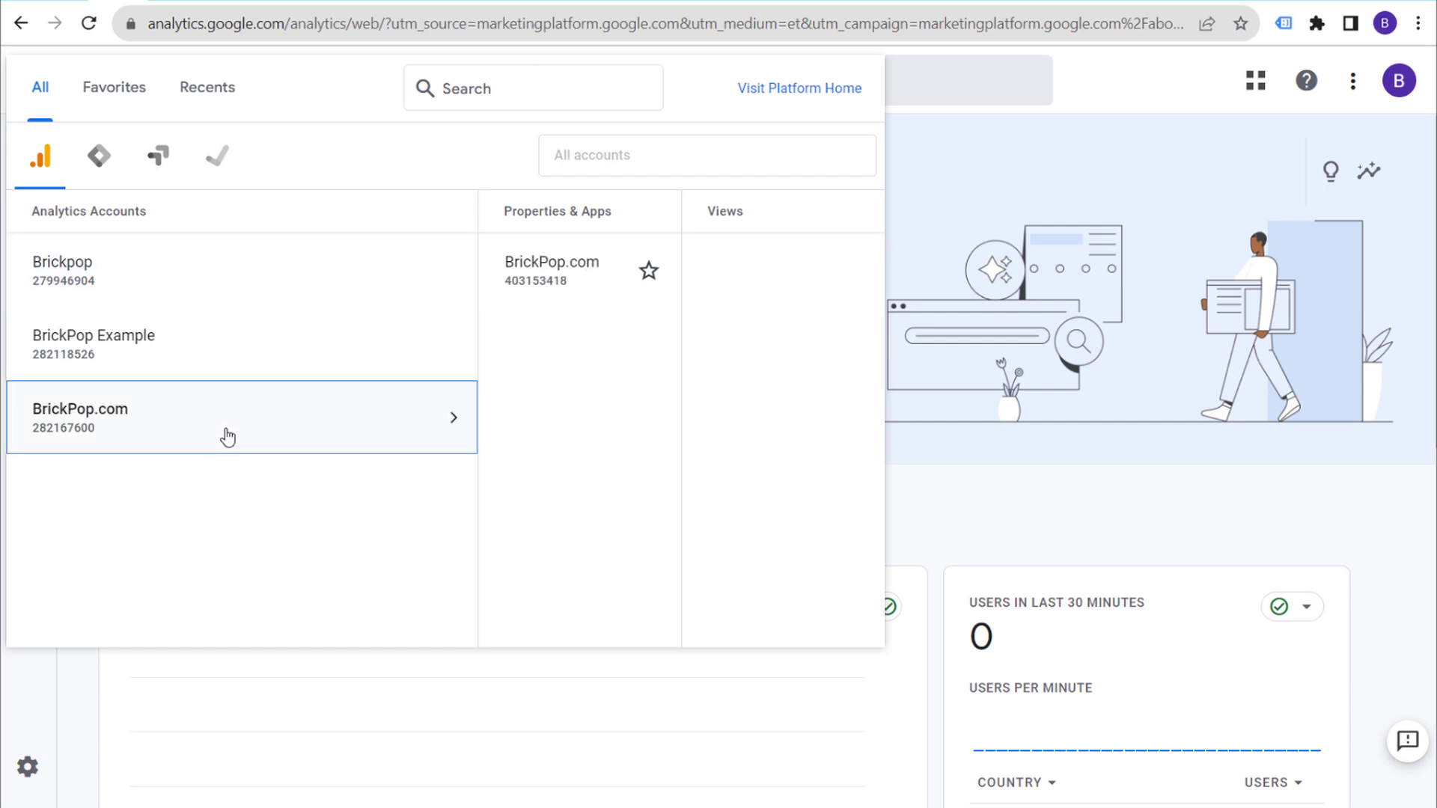
click(174, 288)
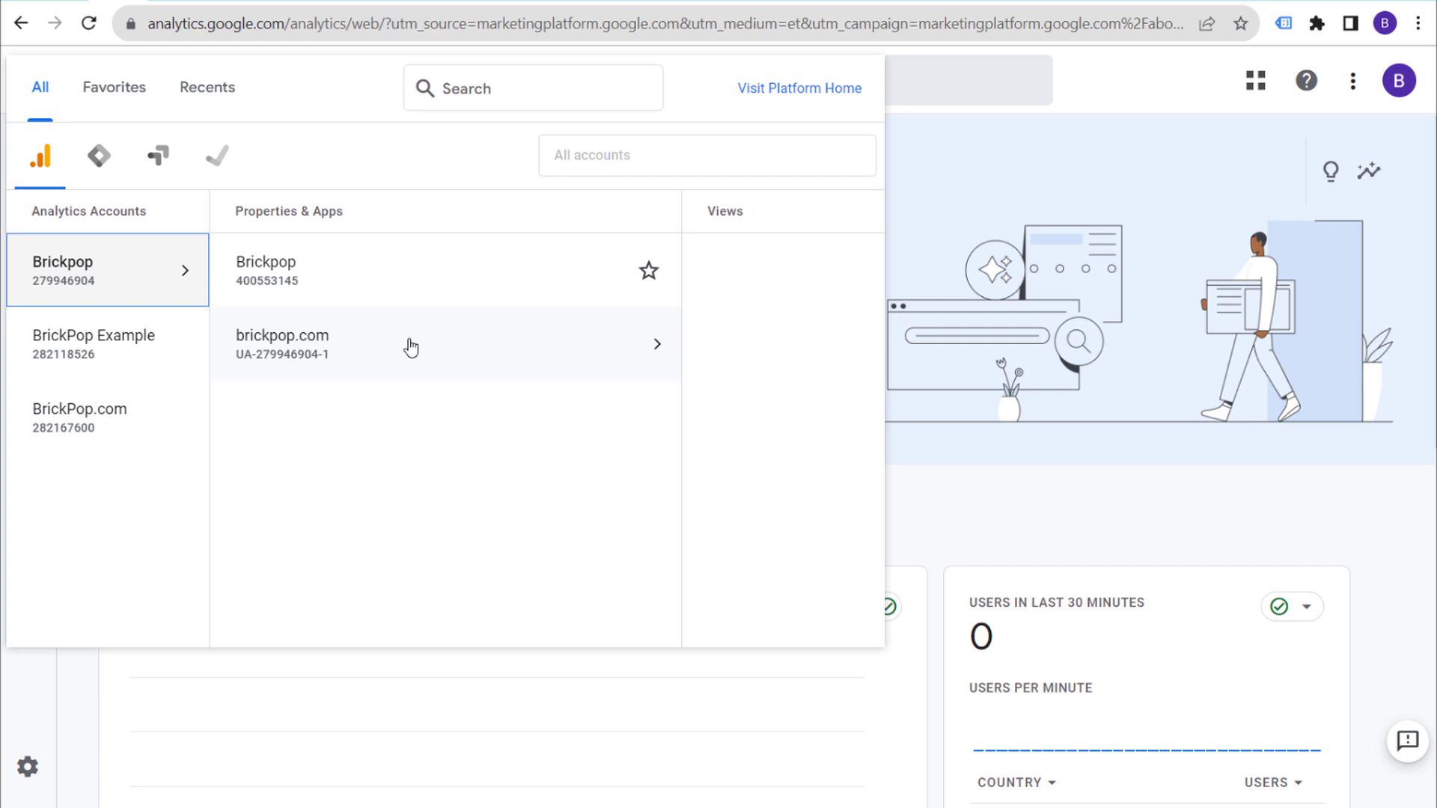
click(244, 442)
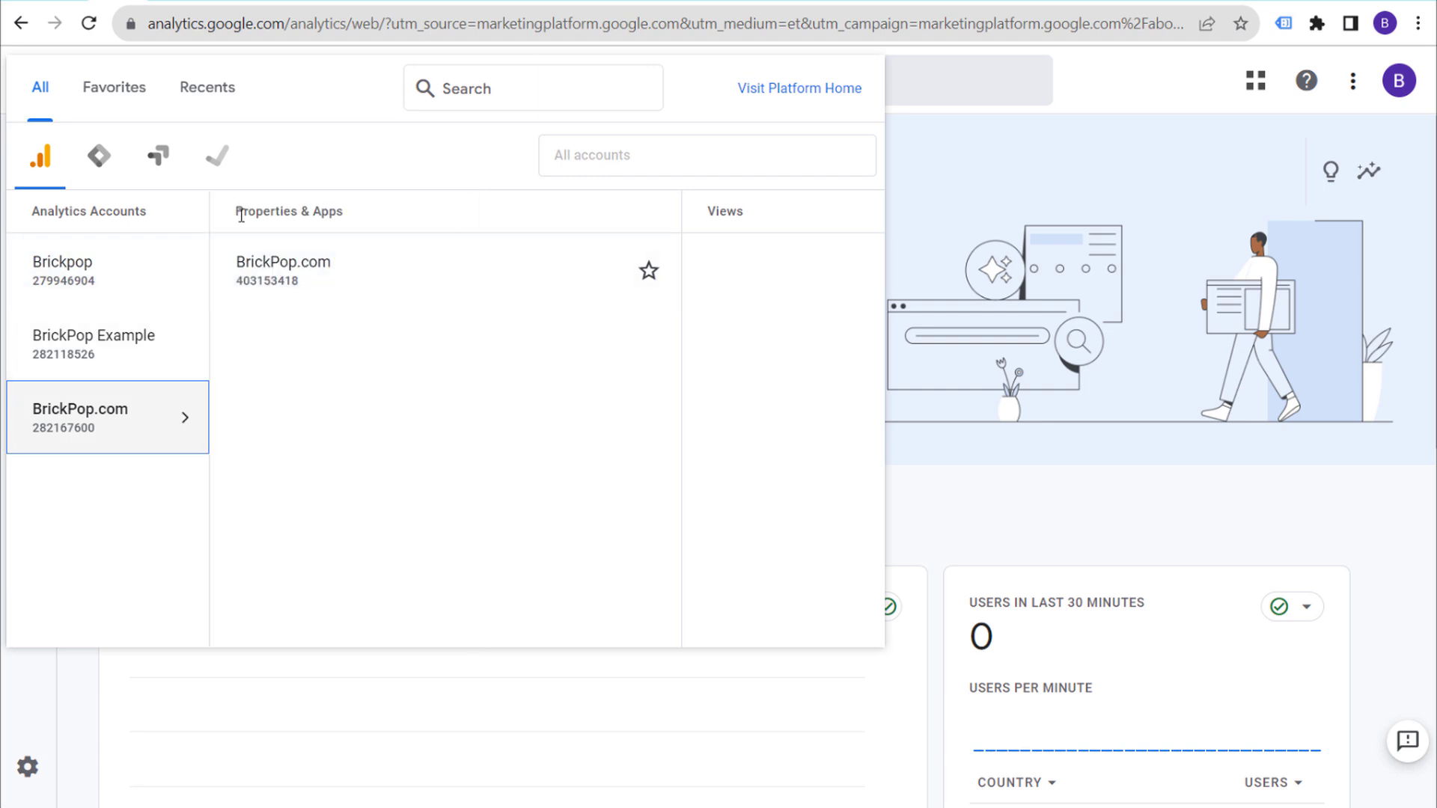
click(329, 272)
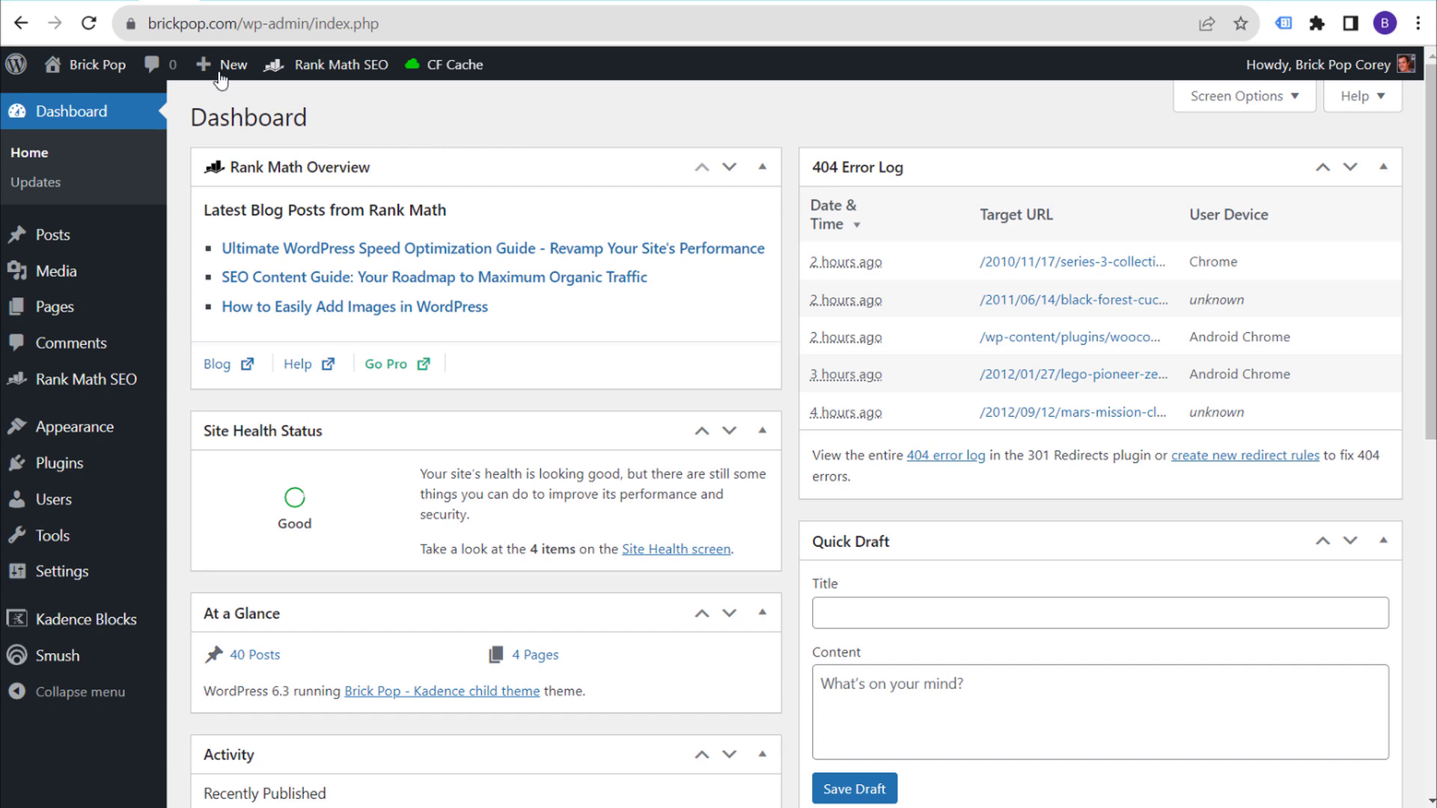
click(126, 2)
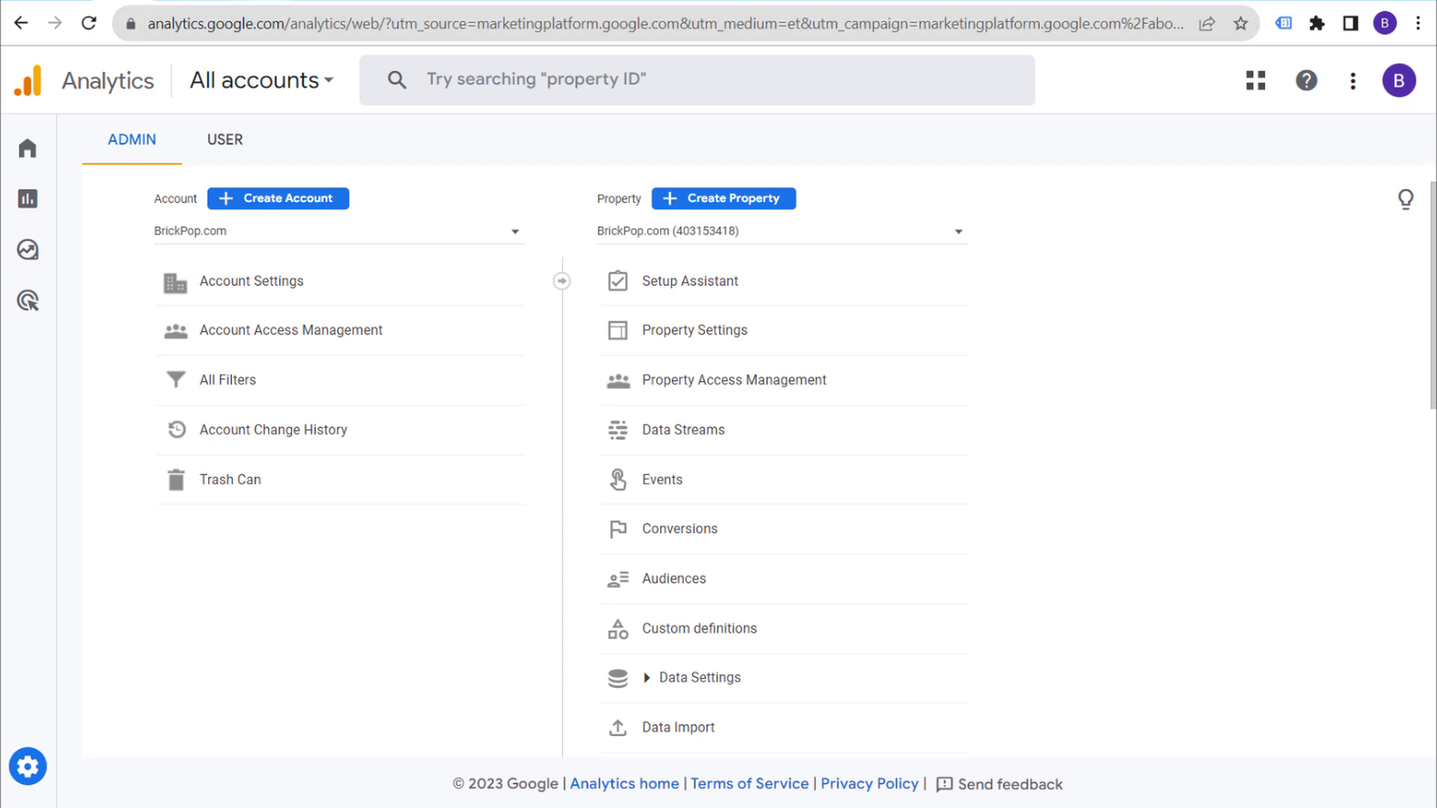
key(ctrl+Tab)
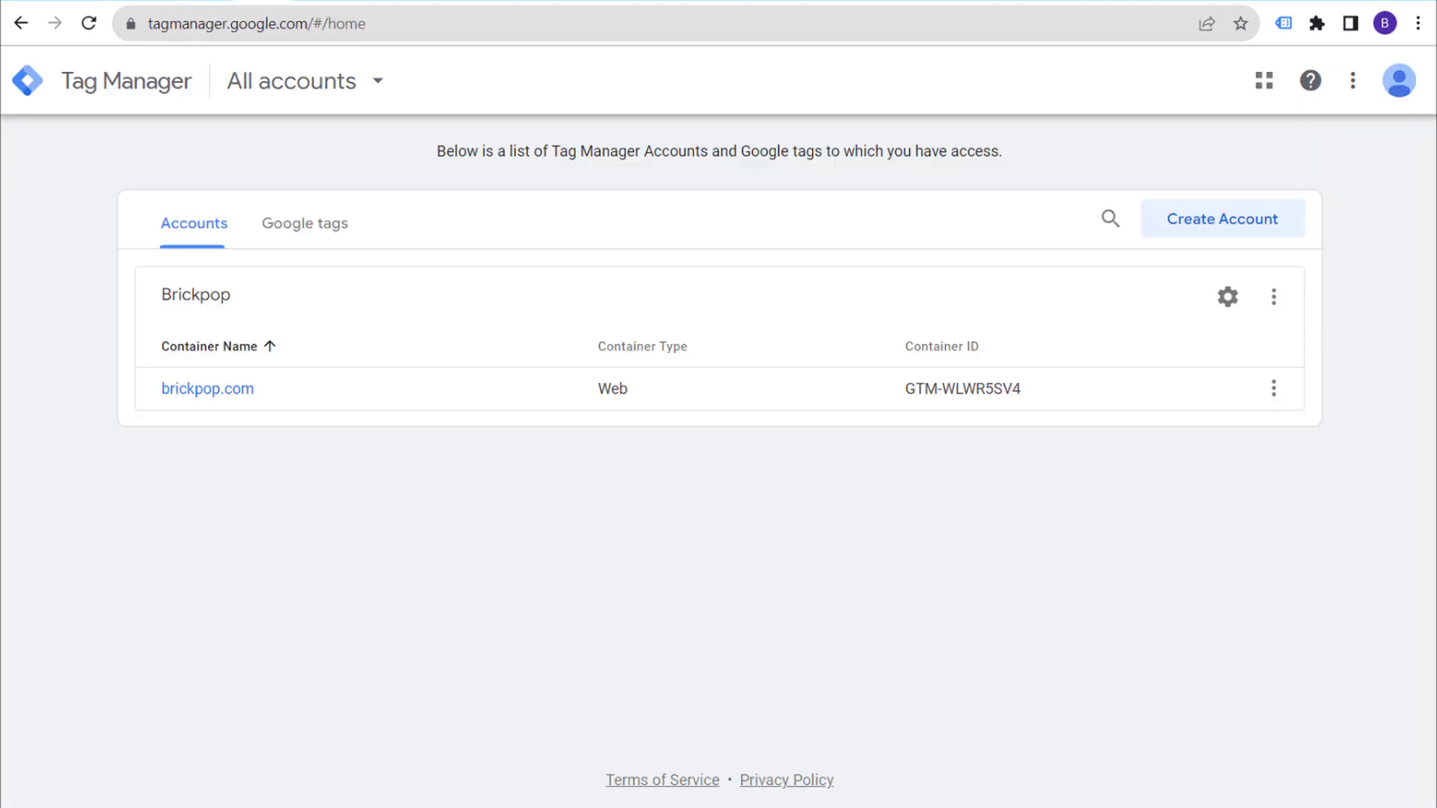
- Cancel new container setup and show the brickpop.com container's Install Google Tag Manager code
click(177, 25)
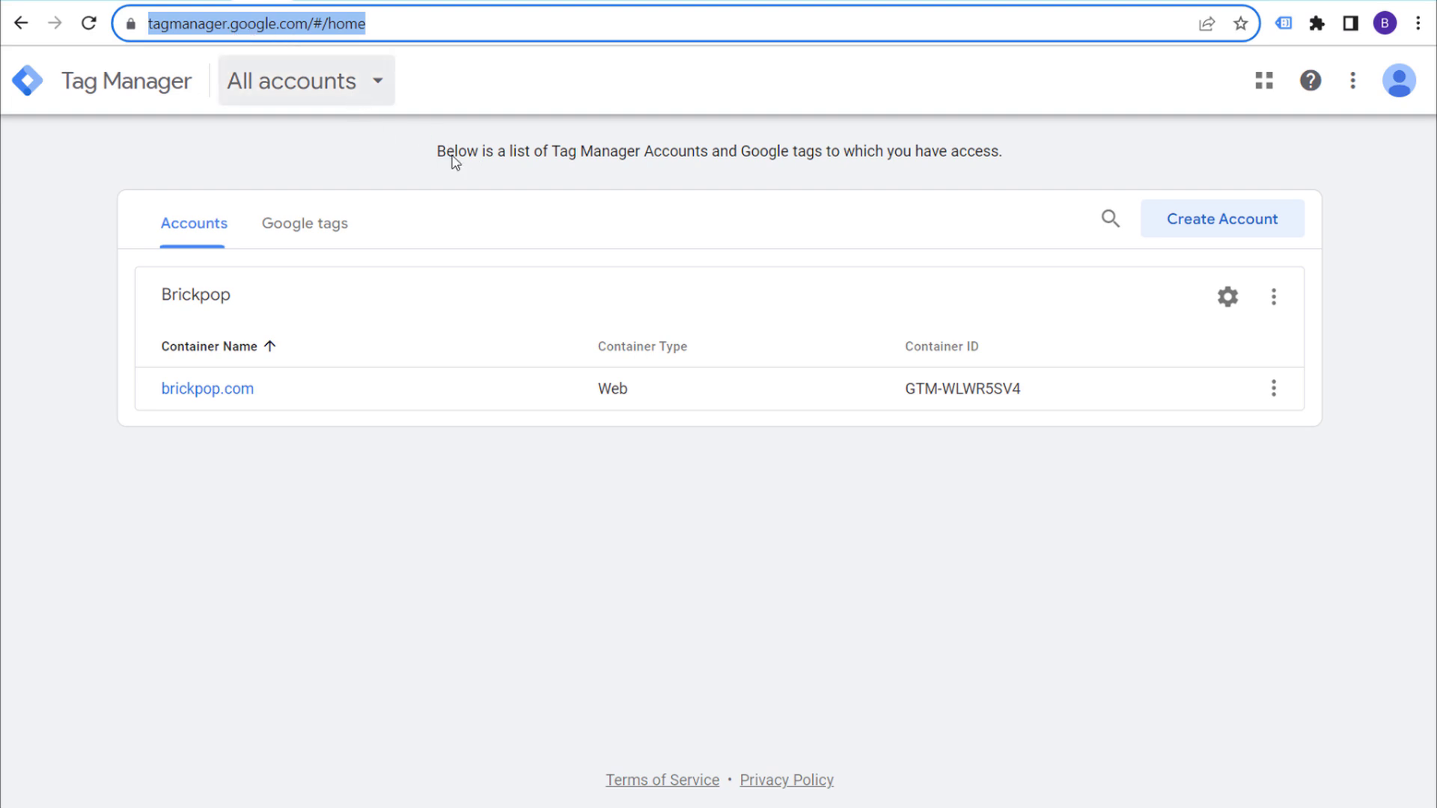
click(1232, 168)
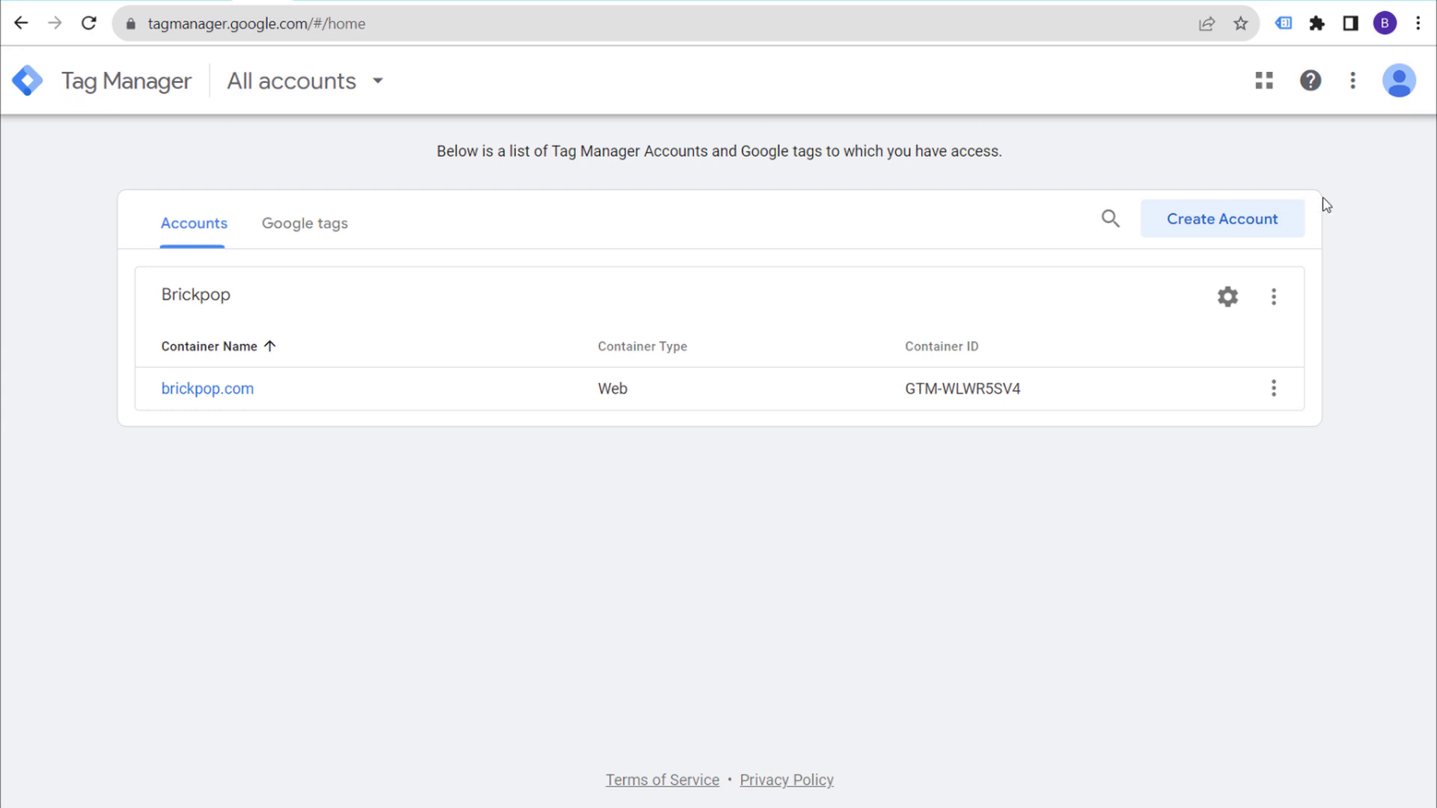
click(1244, 225)
scroll(673, 299, down, 3)
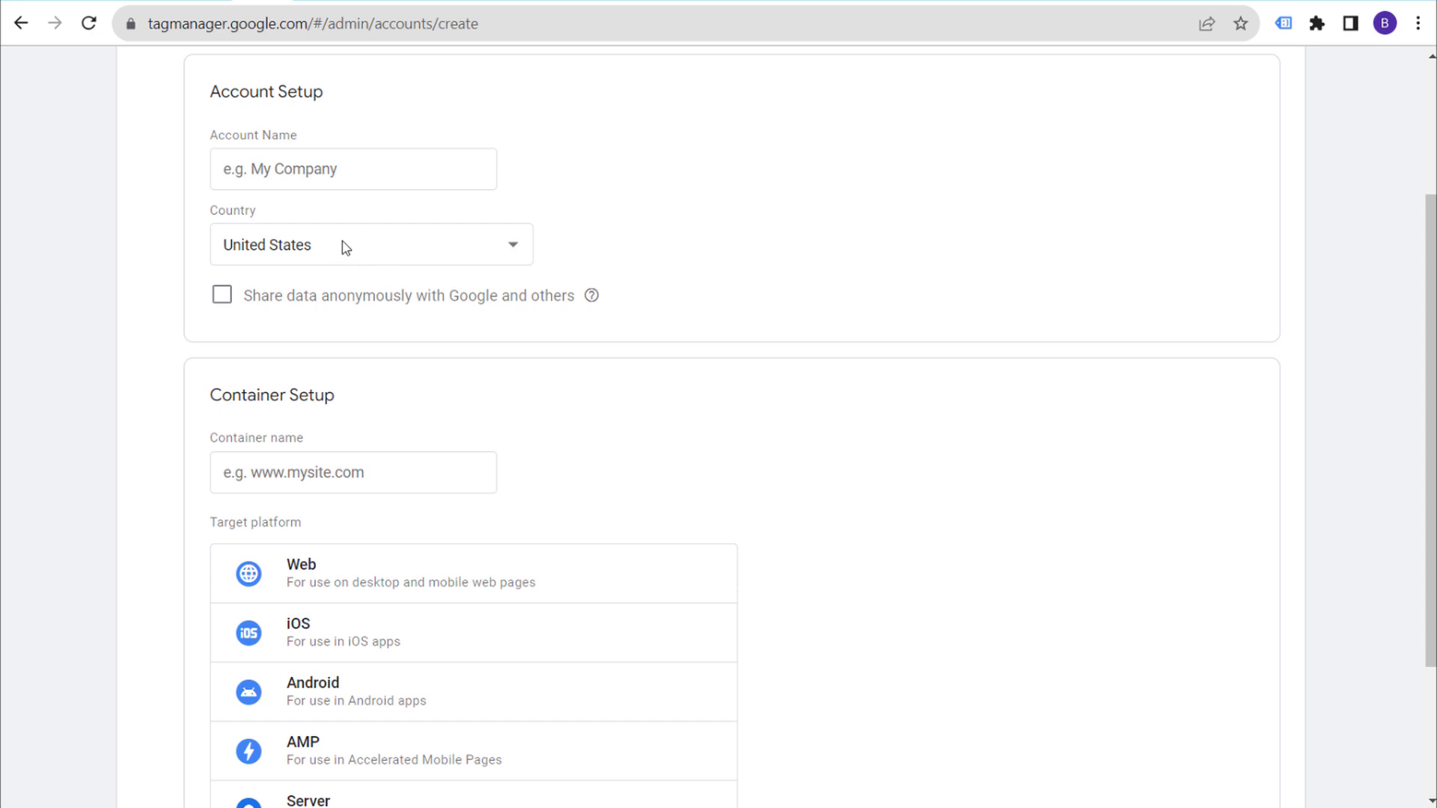
scroll(831, 333, down, 3)
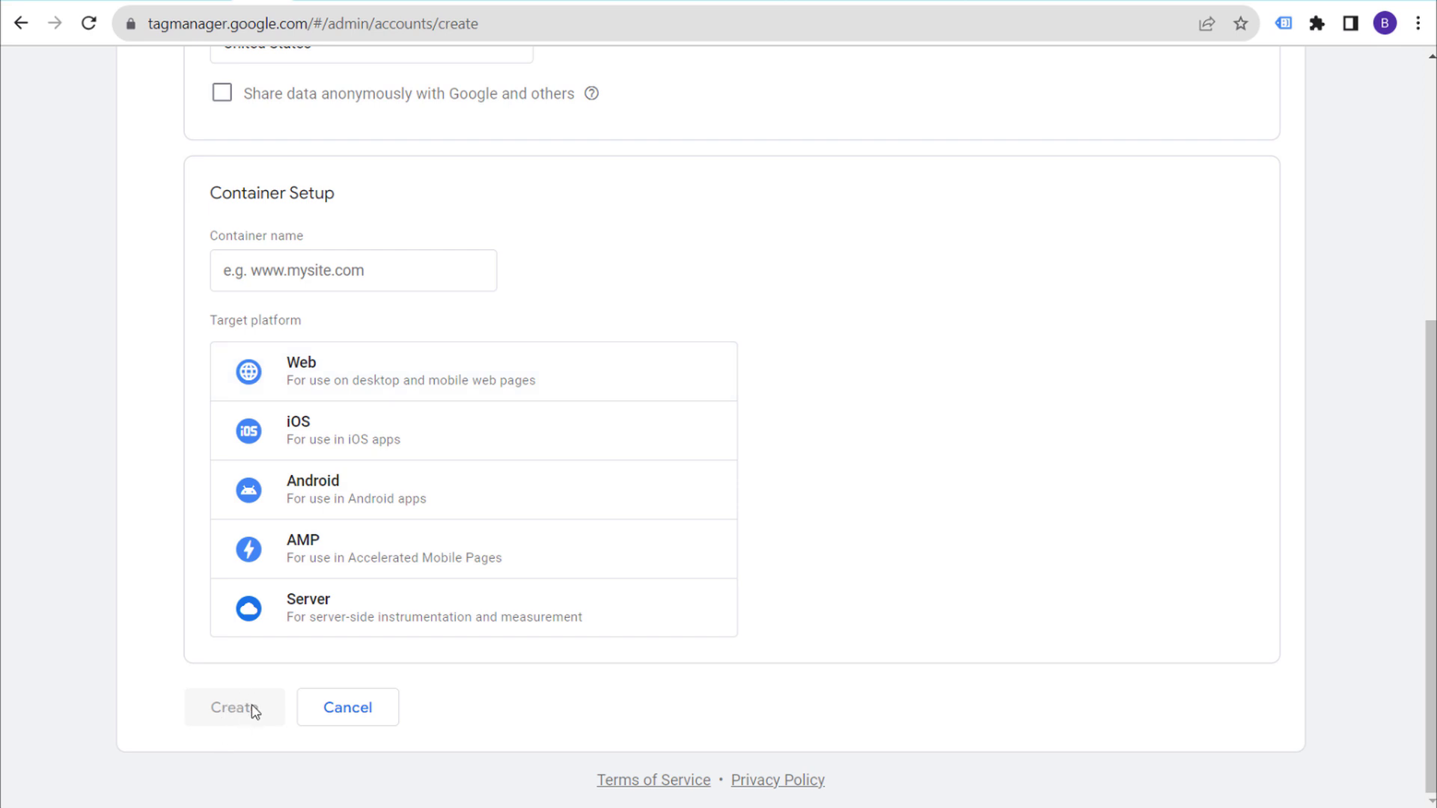
click(321, 716)
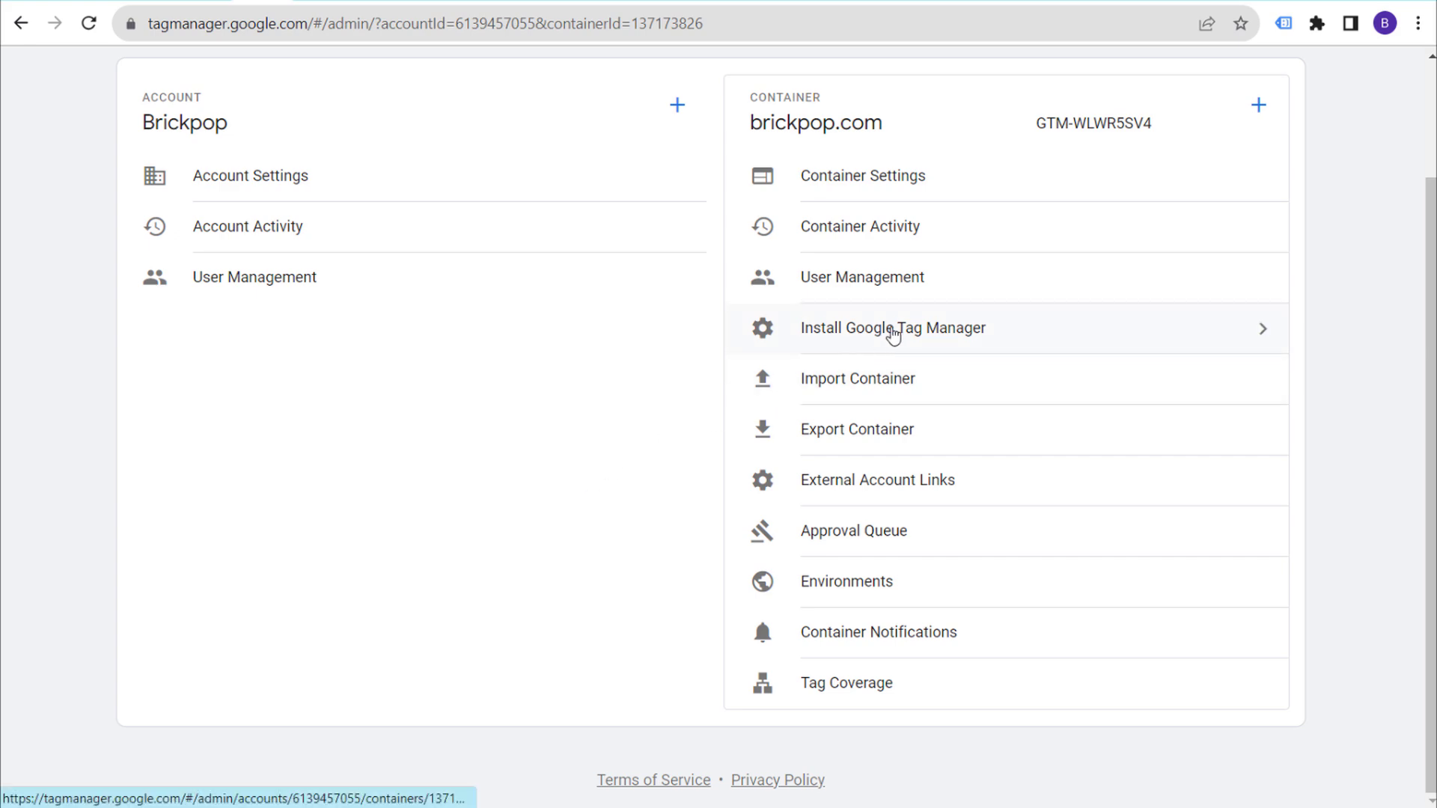
click(891, 332)
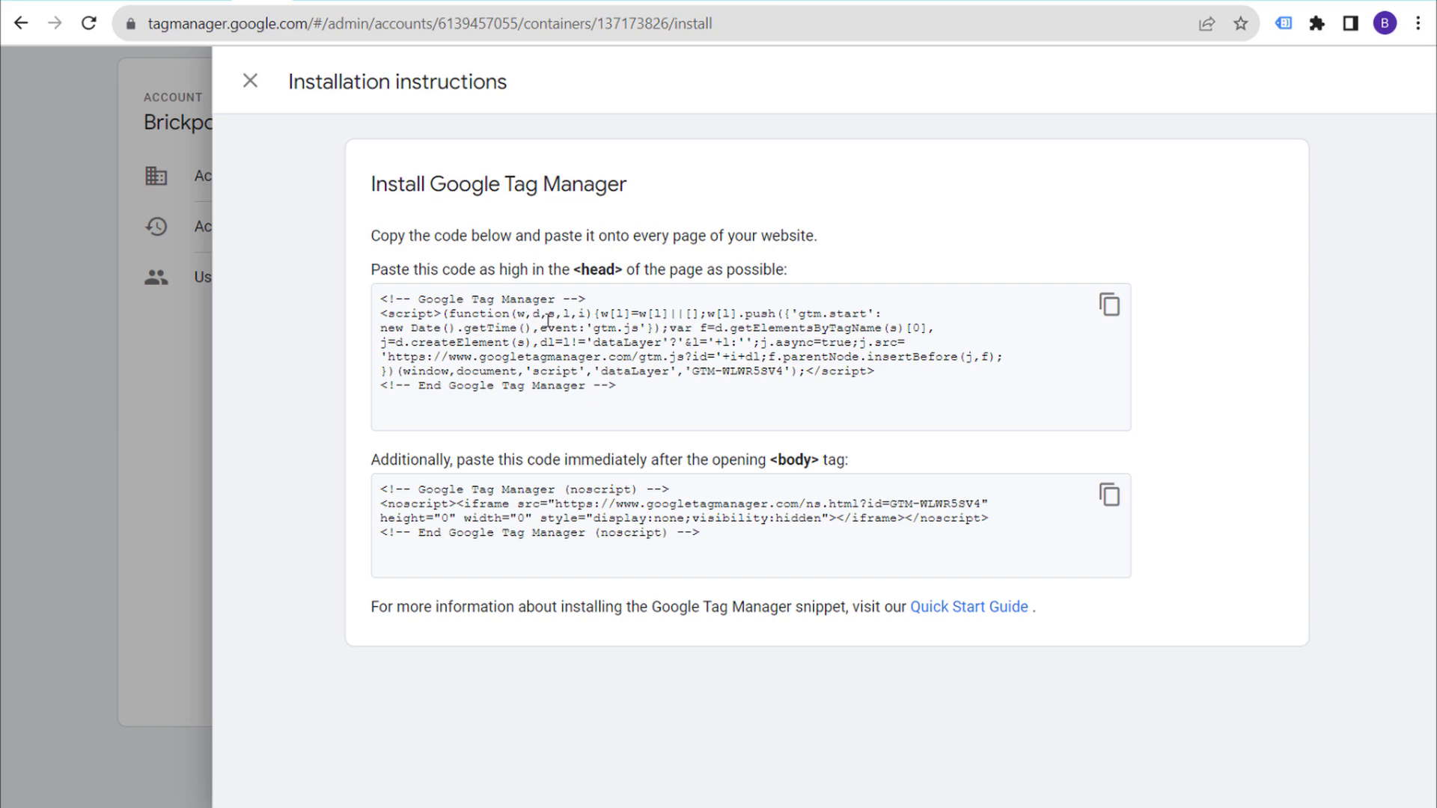
click(179, 3)
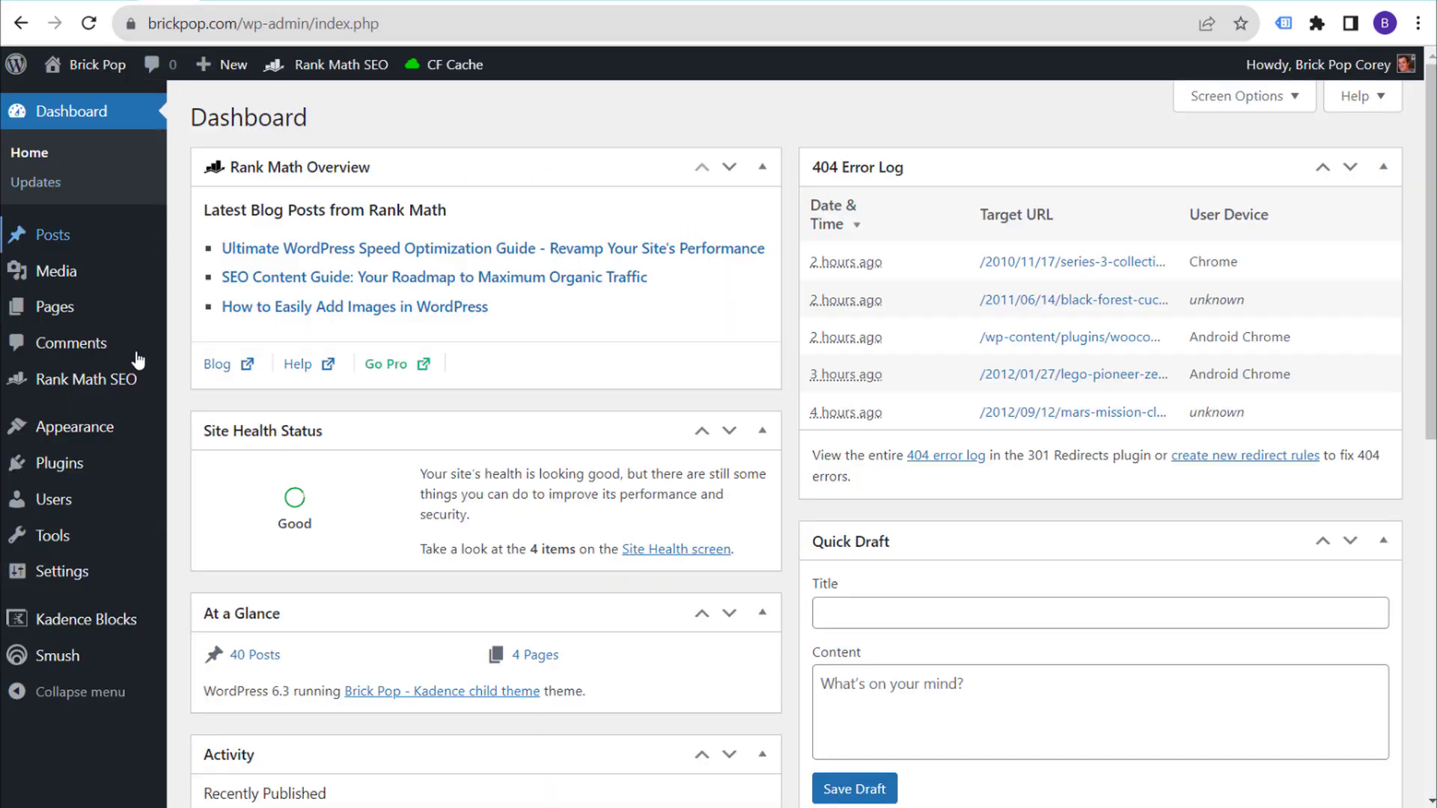
- Search Add New Plugins for 'head footer post injections' and review its details
mouse_move(84, 478)
click(192, 497)
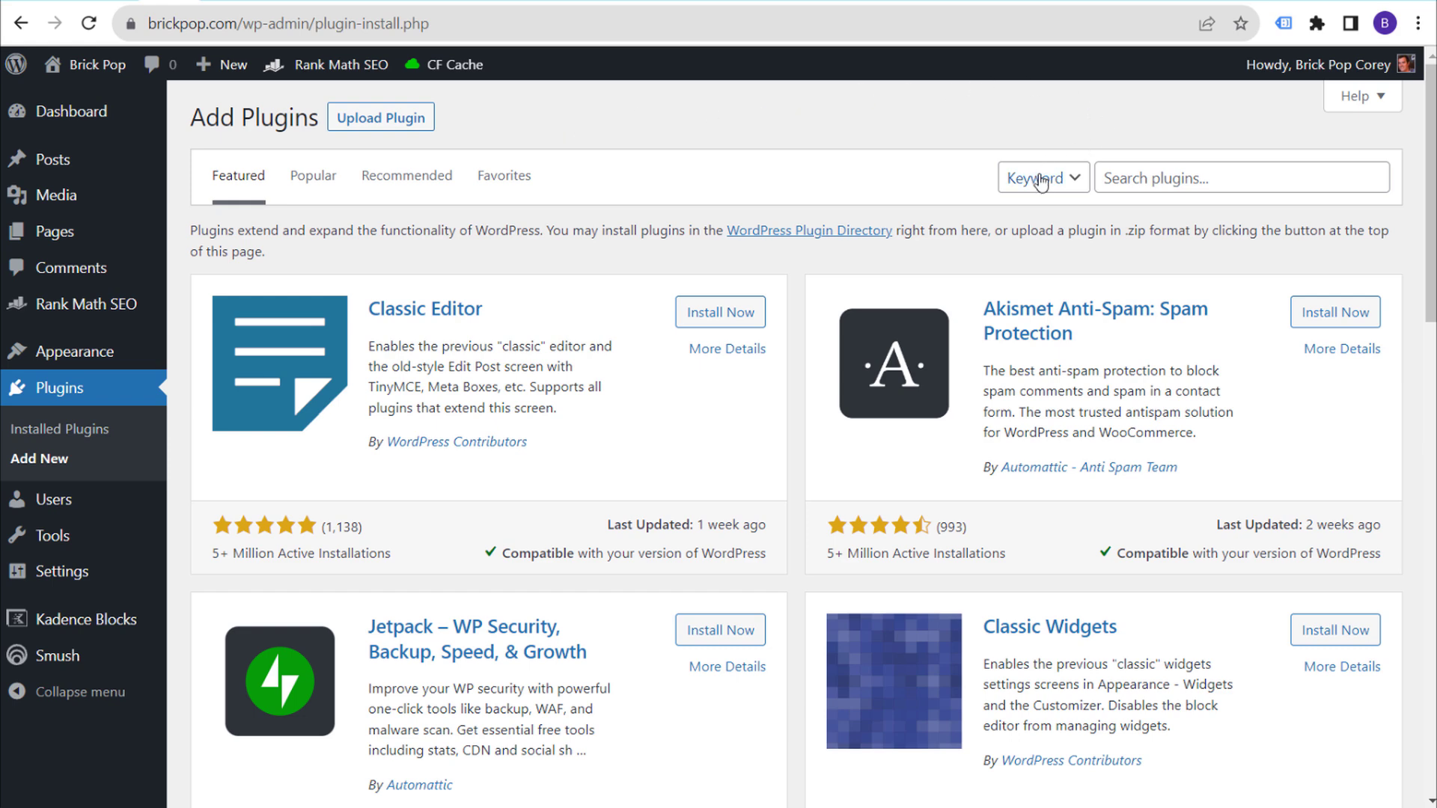
click(1121, 178)
text(head footer post injections)
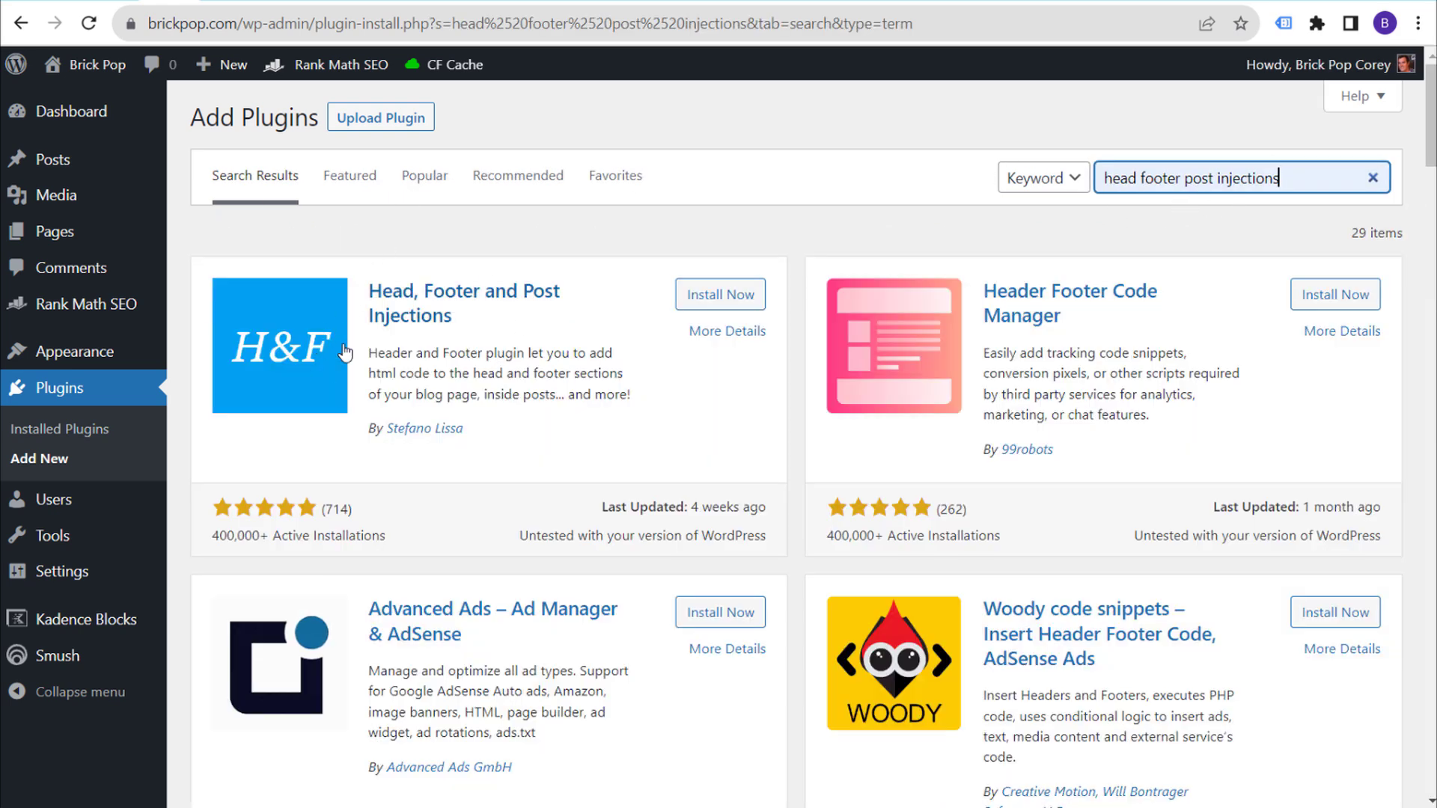
click(384, 308)
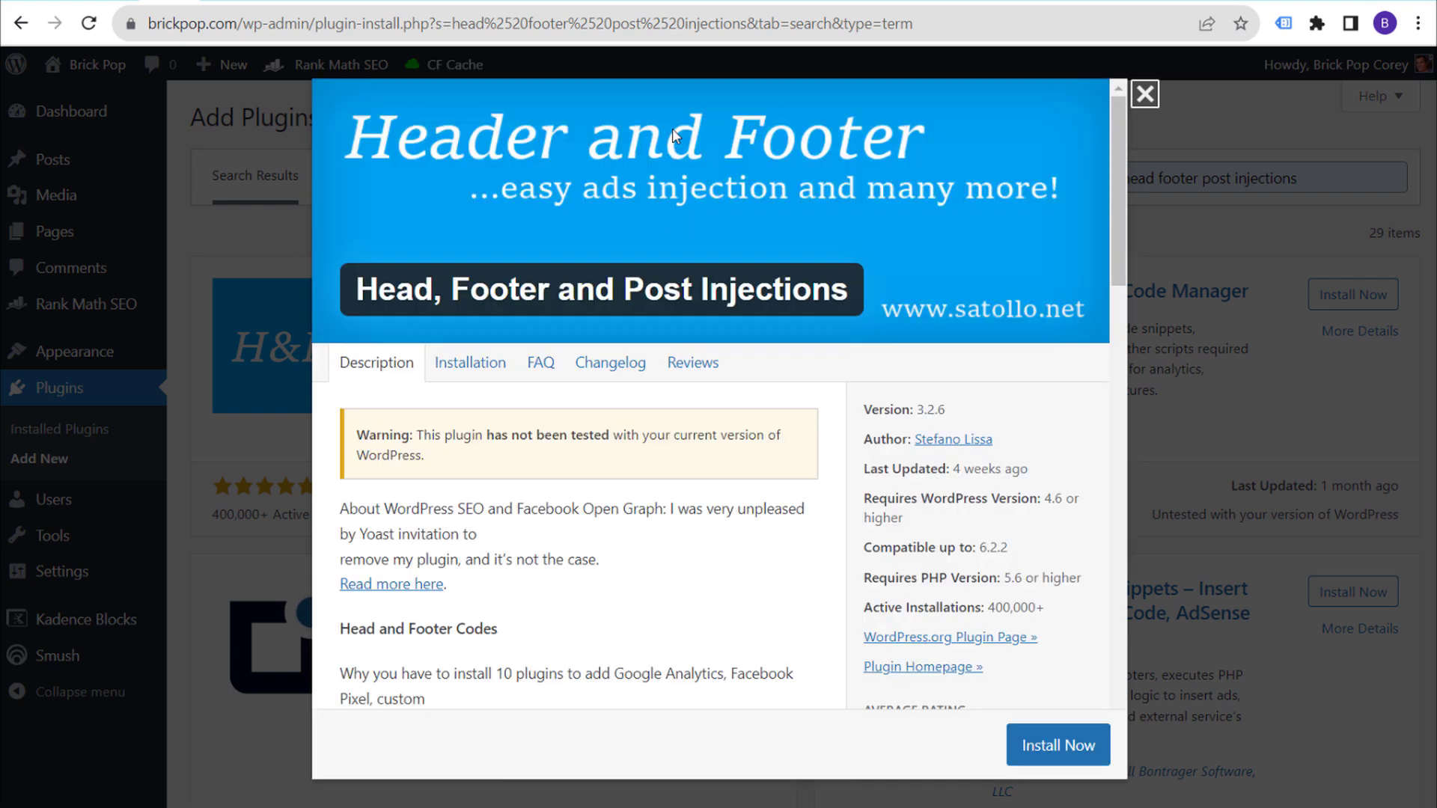
click(1144, 97)
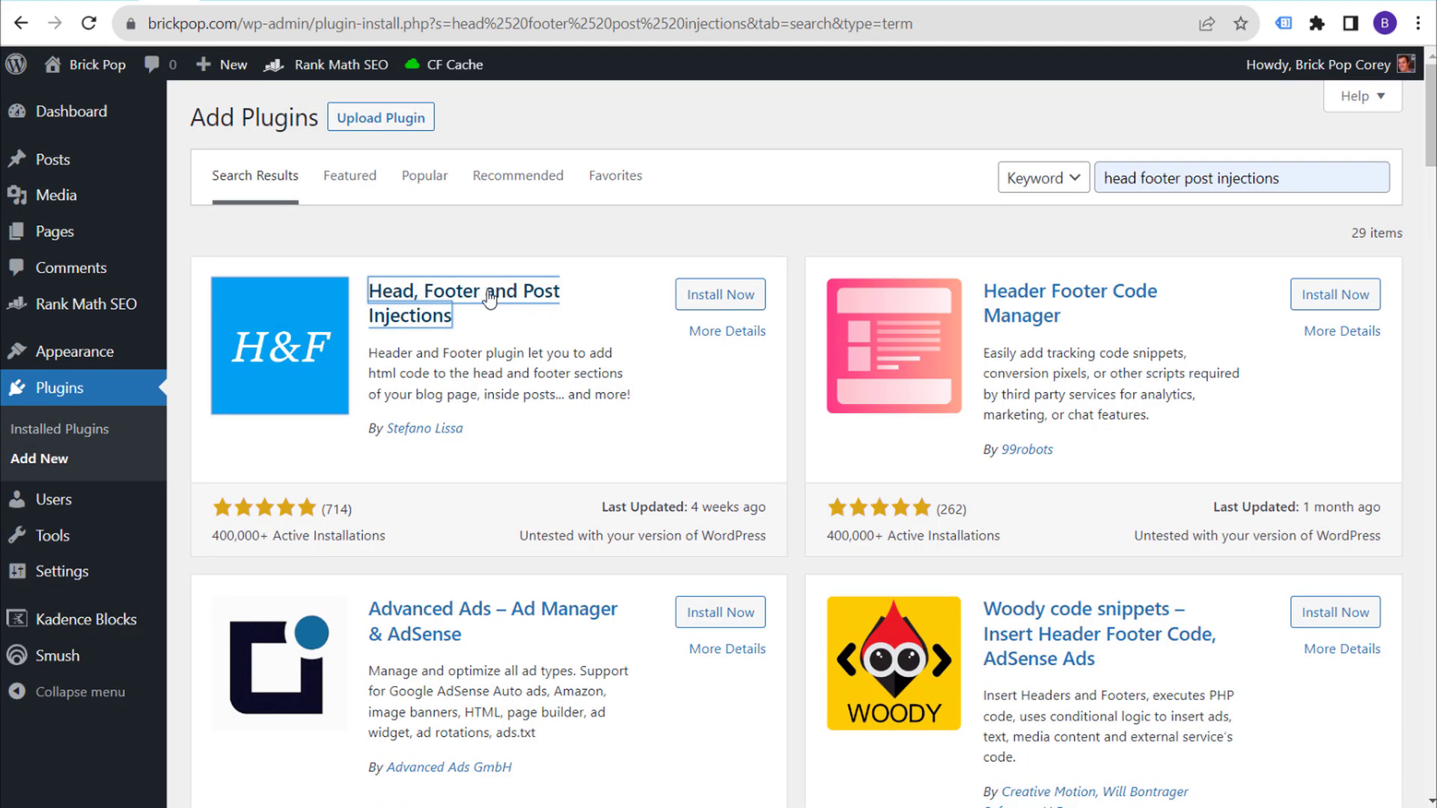
- Install and activate the Head, Footer and Post Injections plugin
click(724, 296)
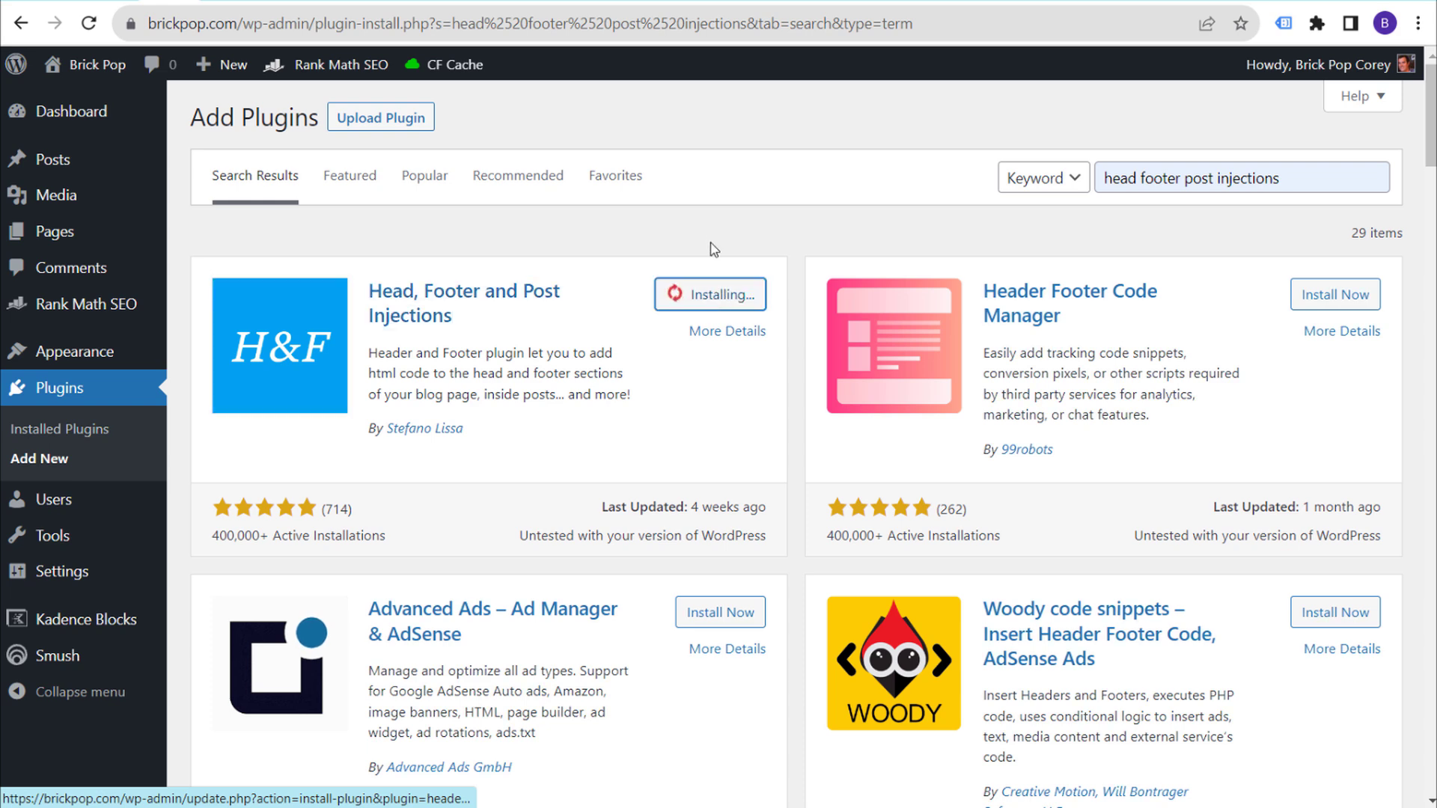
click(727, 295)
drag(520, 419, 245, 408)
click(507, 421)
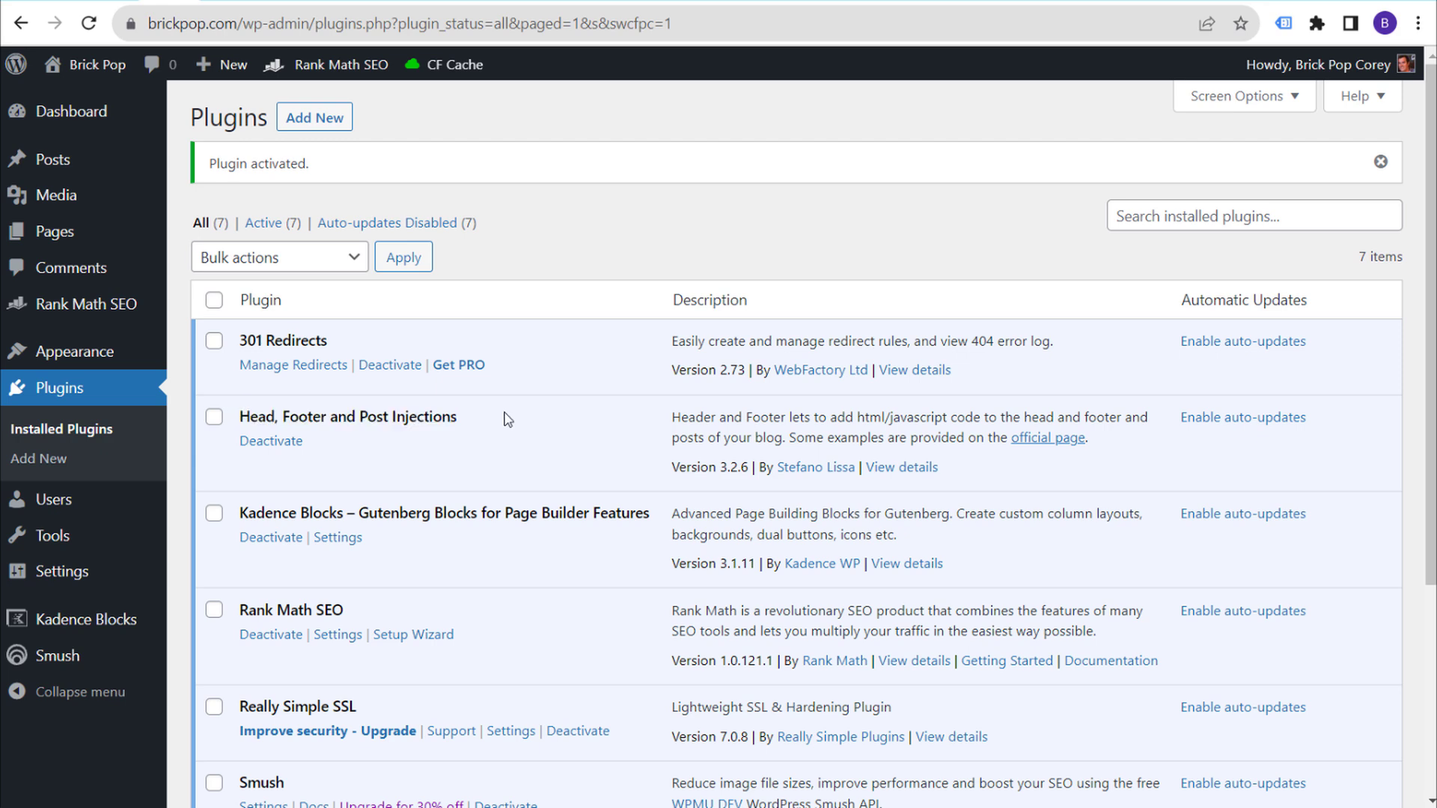
mouse_move(87, 580)
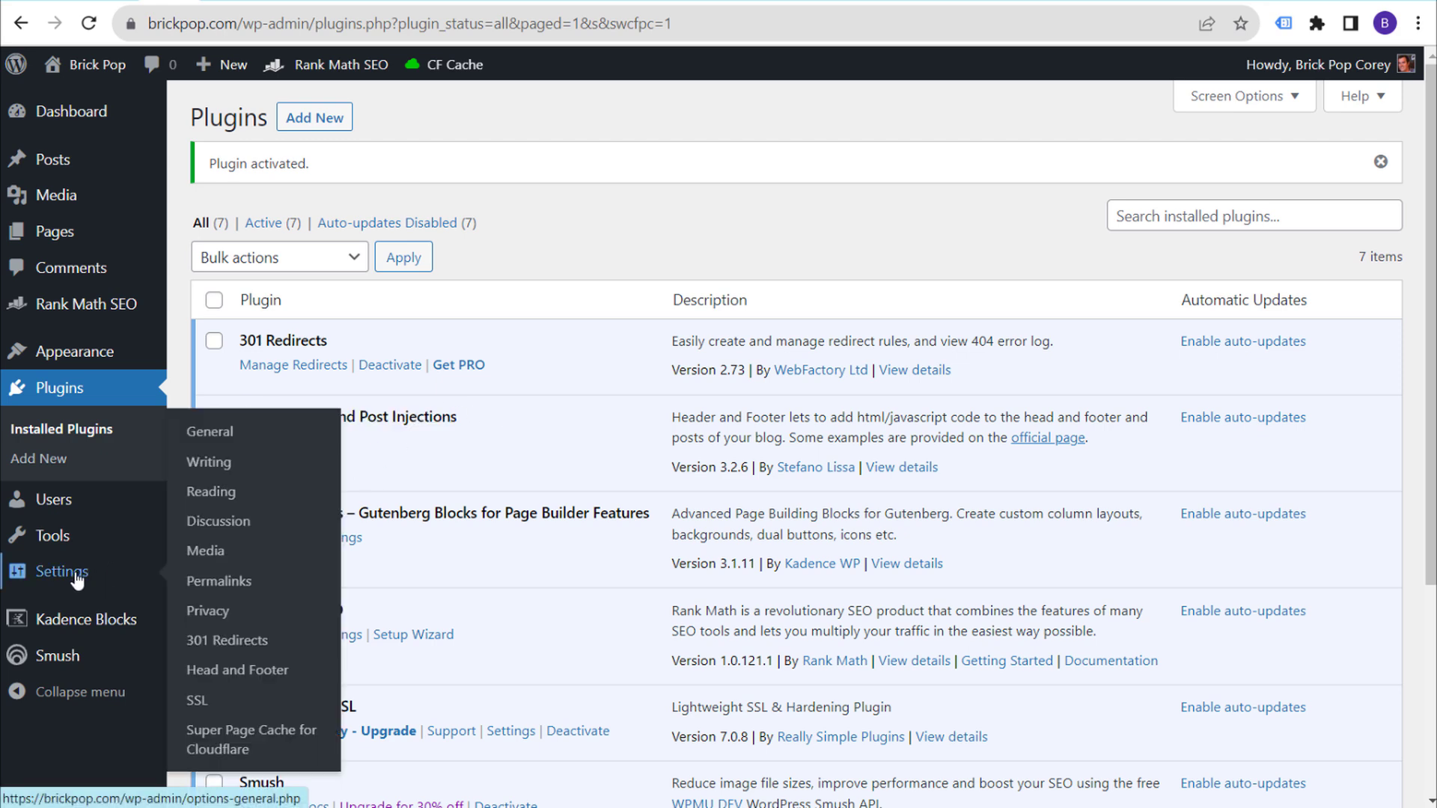
- Copy the GTM head snippet into the Head and Footer 'On Every Page' field
click(235, 672)
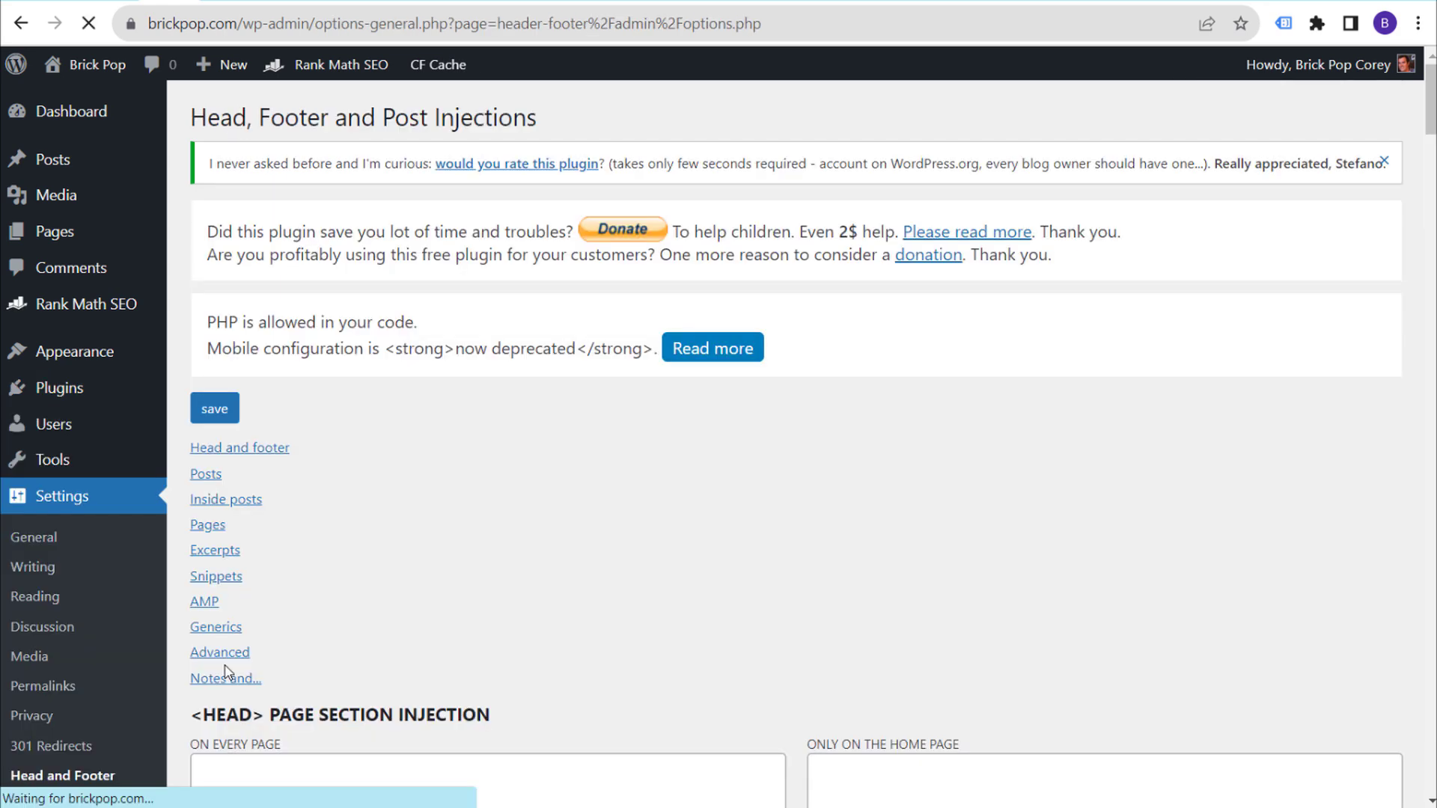
scroll(427, 324, down, 4)
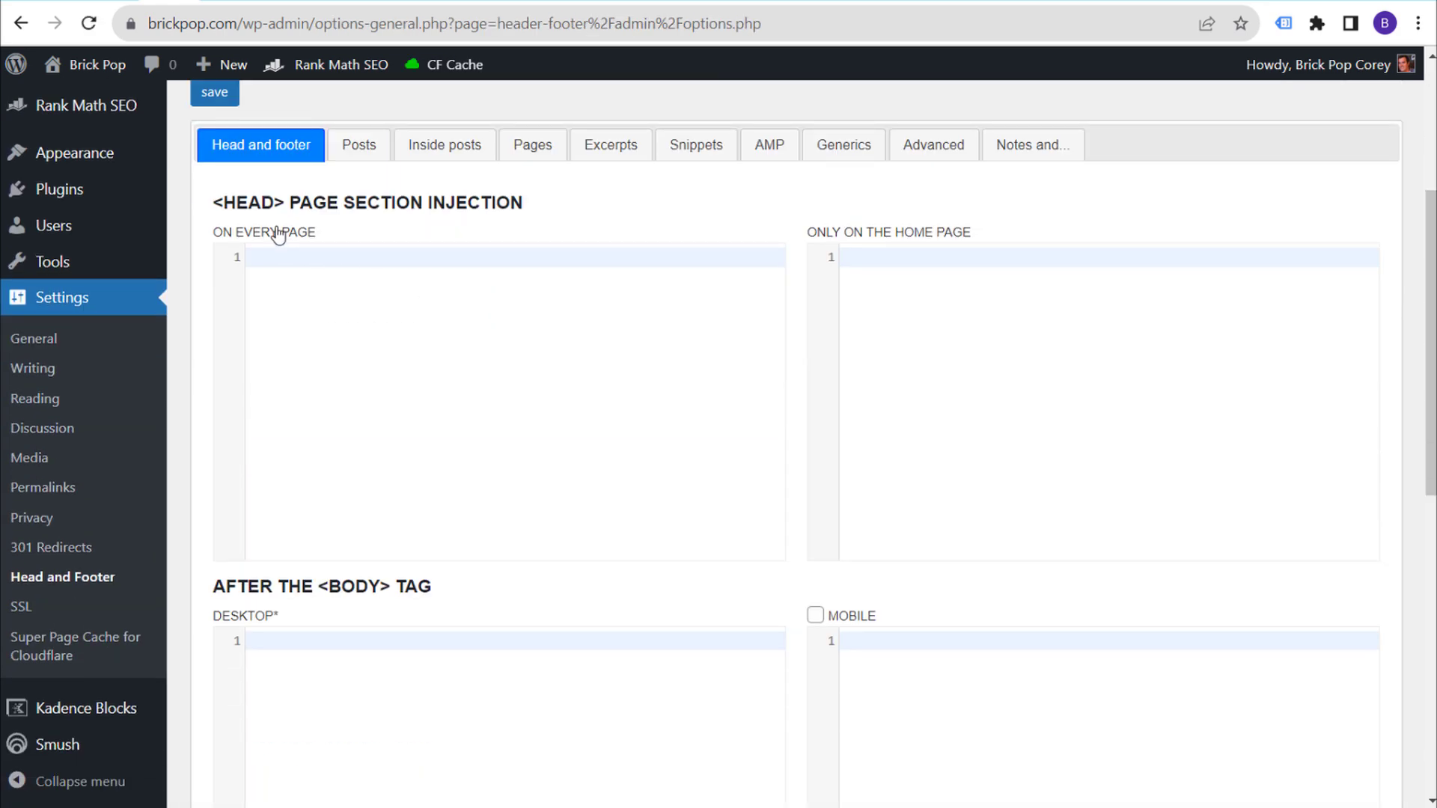
drag(249, 197, 610, 196)
click(561, 240)
scroll(561, 240, down, 4)
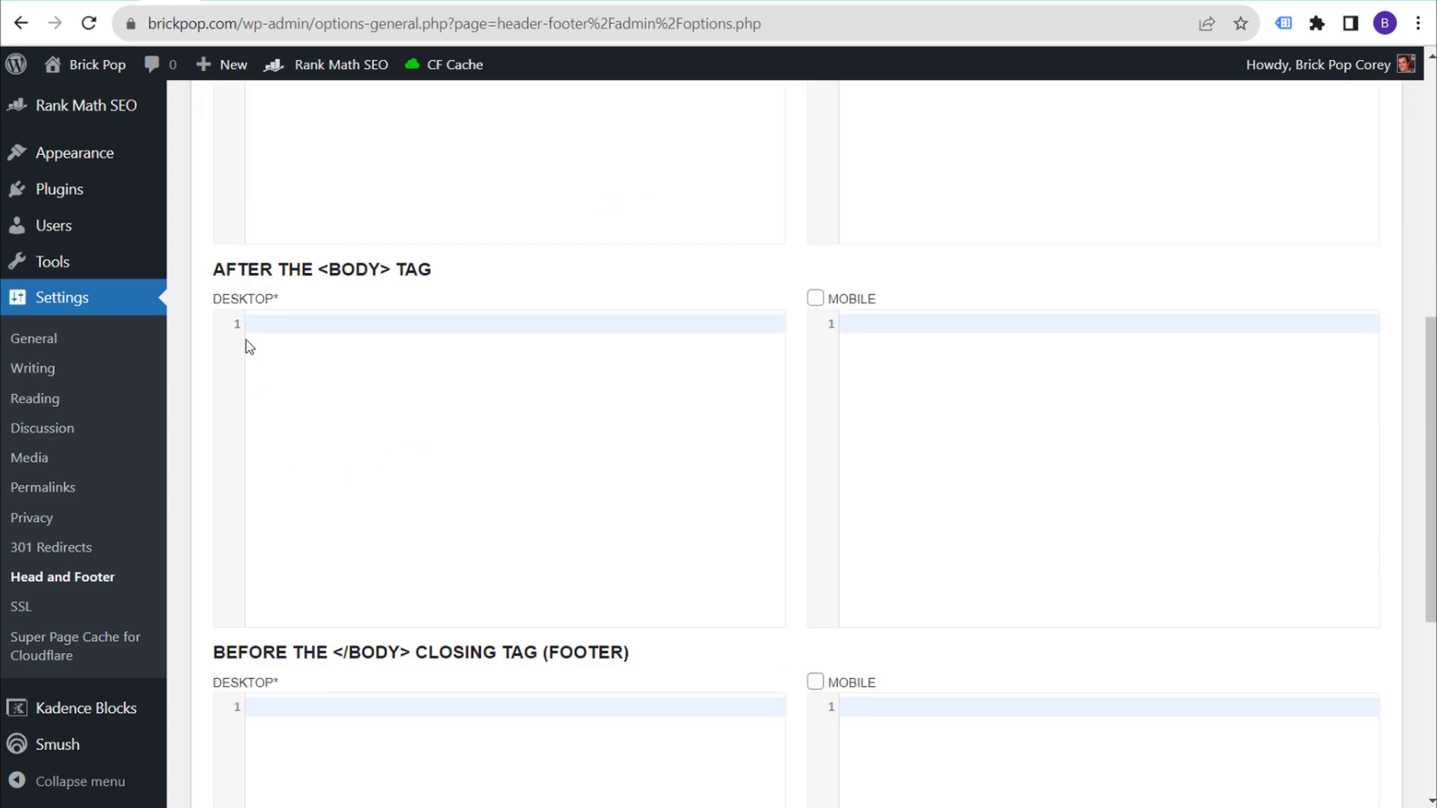
scroll(430, 281, up, 4)
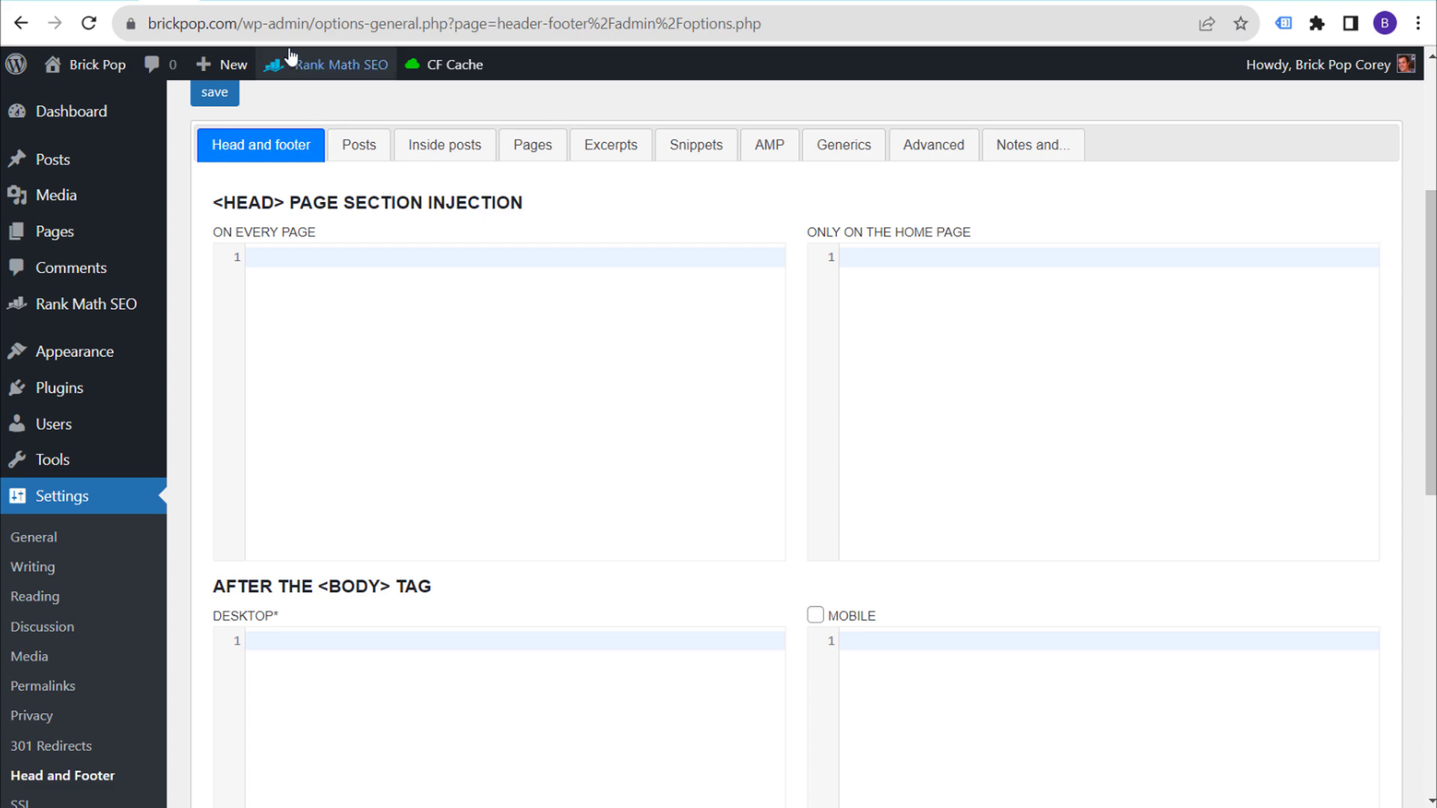
key(ctrl+Tab)
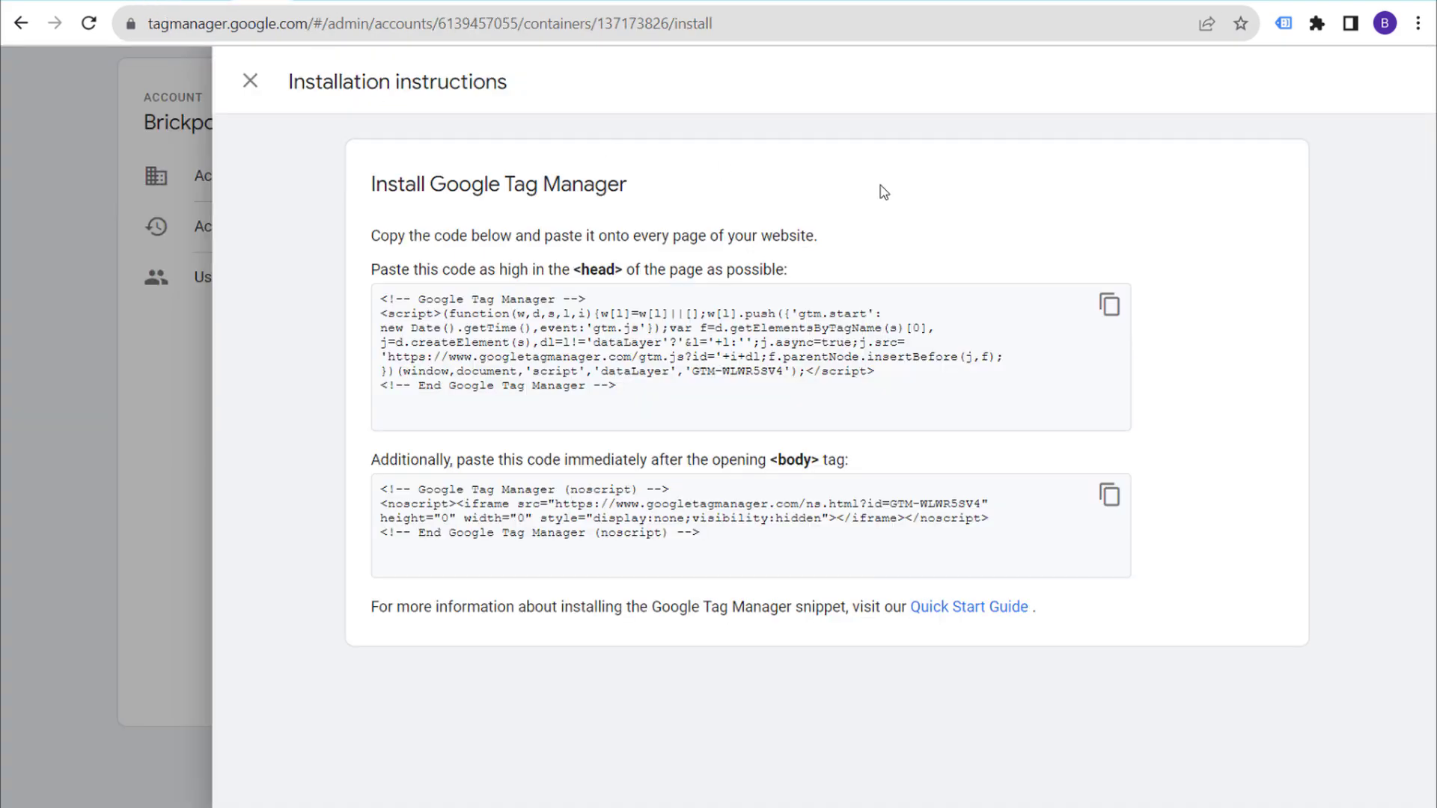
click(1109, 304)
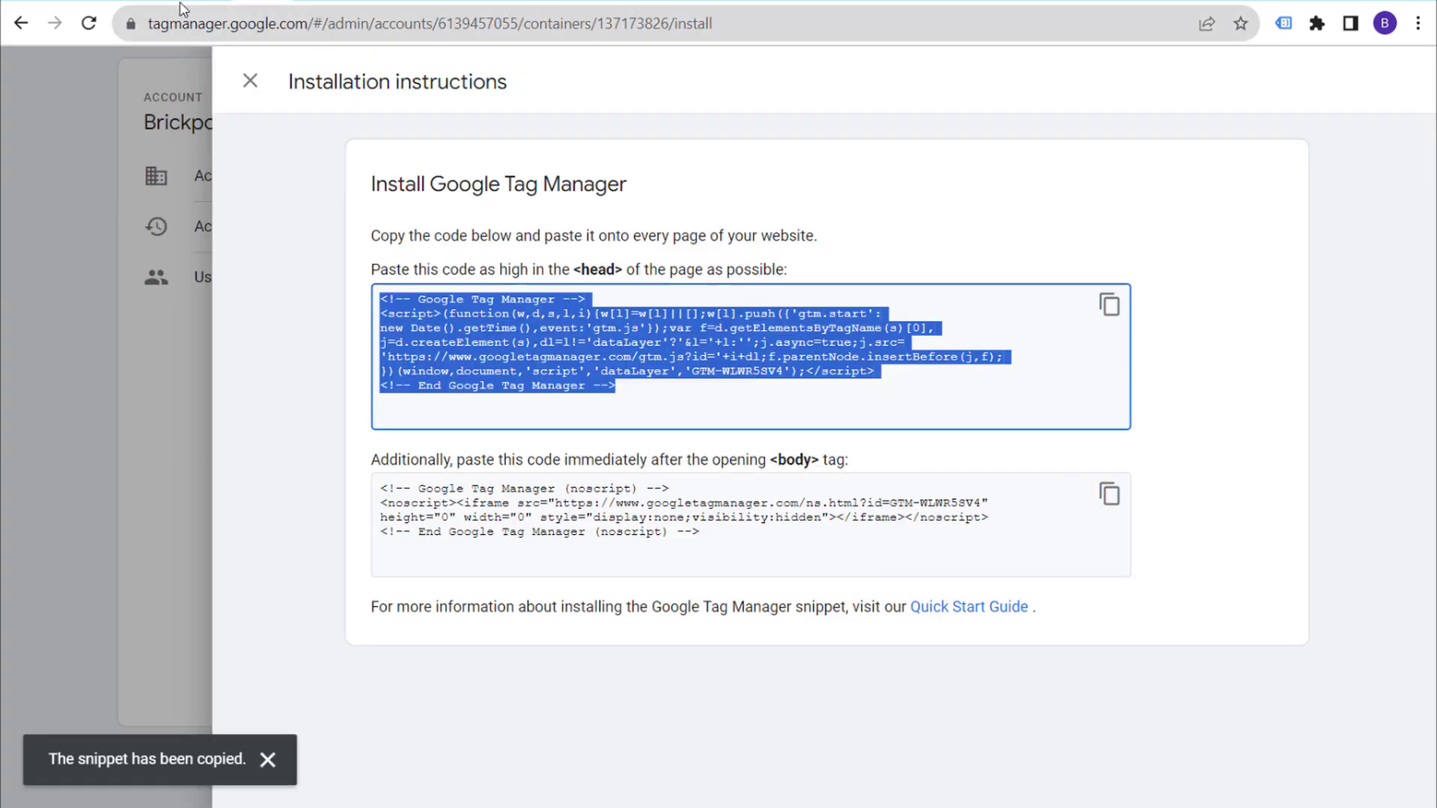
key(ctrl+Tab)
key(ctrl+v)
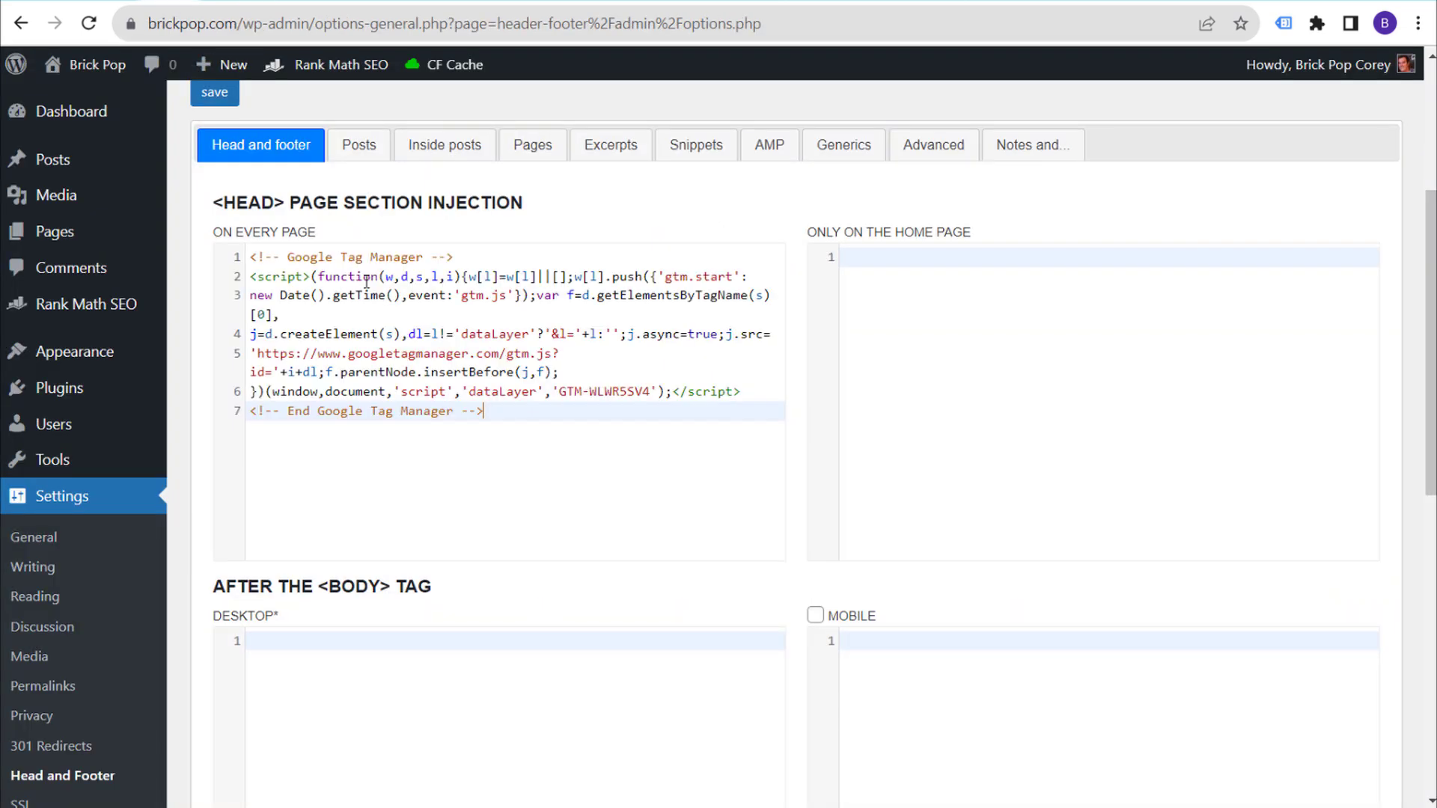
drag(212, 203, 329, 208)
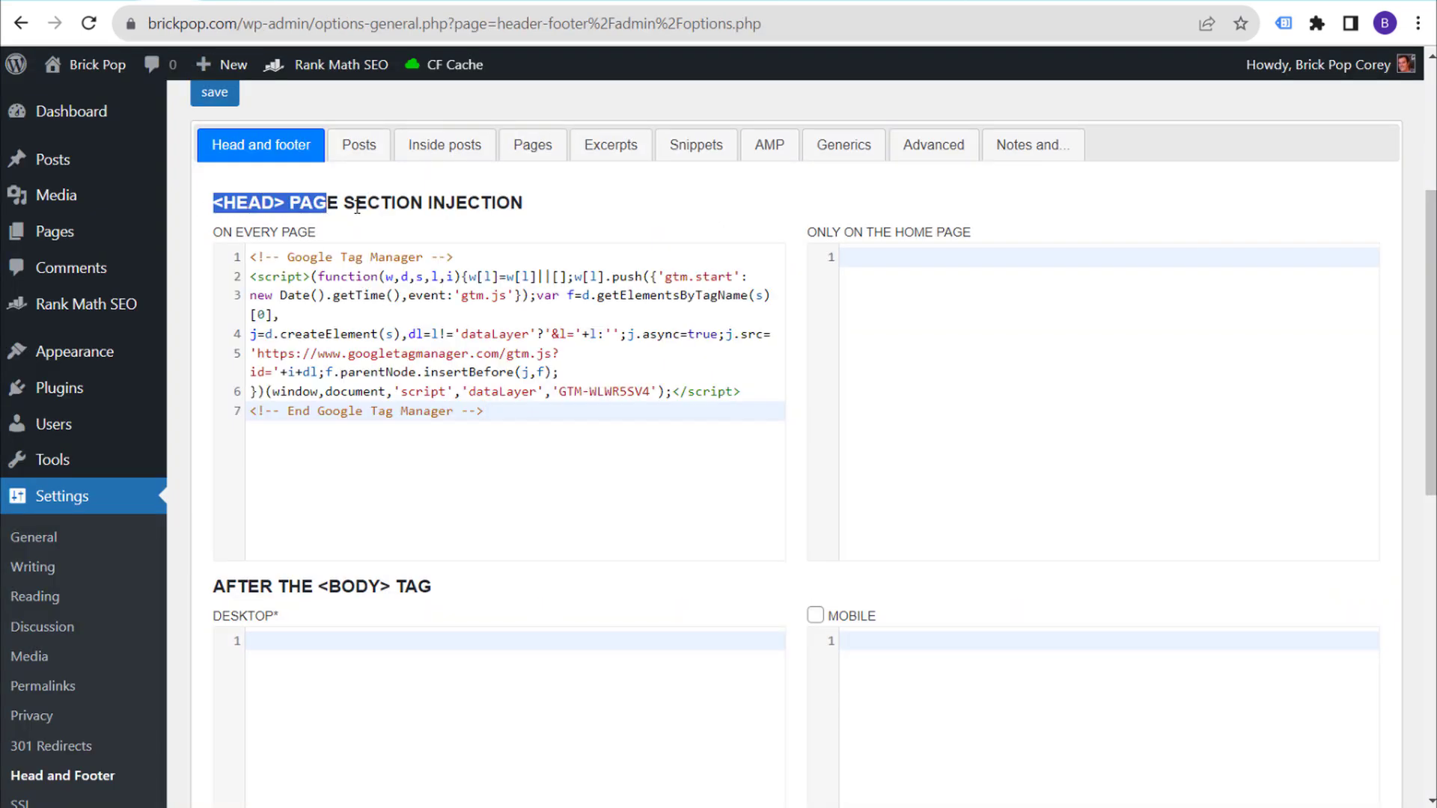
click(336, 186)
- Paste the GTM noscript snippet into the body Desktop and Mobile fields, enable mobile, and save
key(ctrl+Tab)
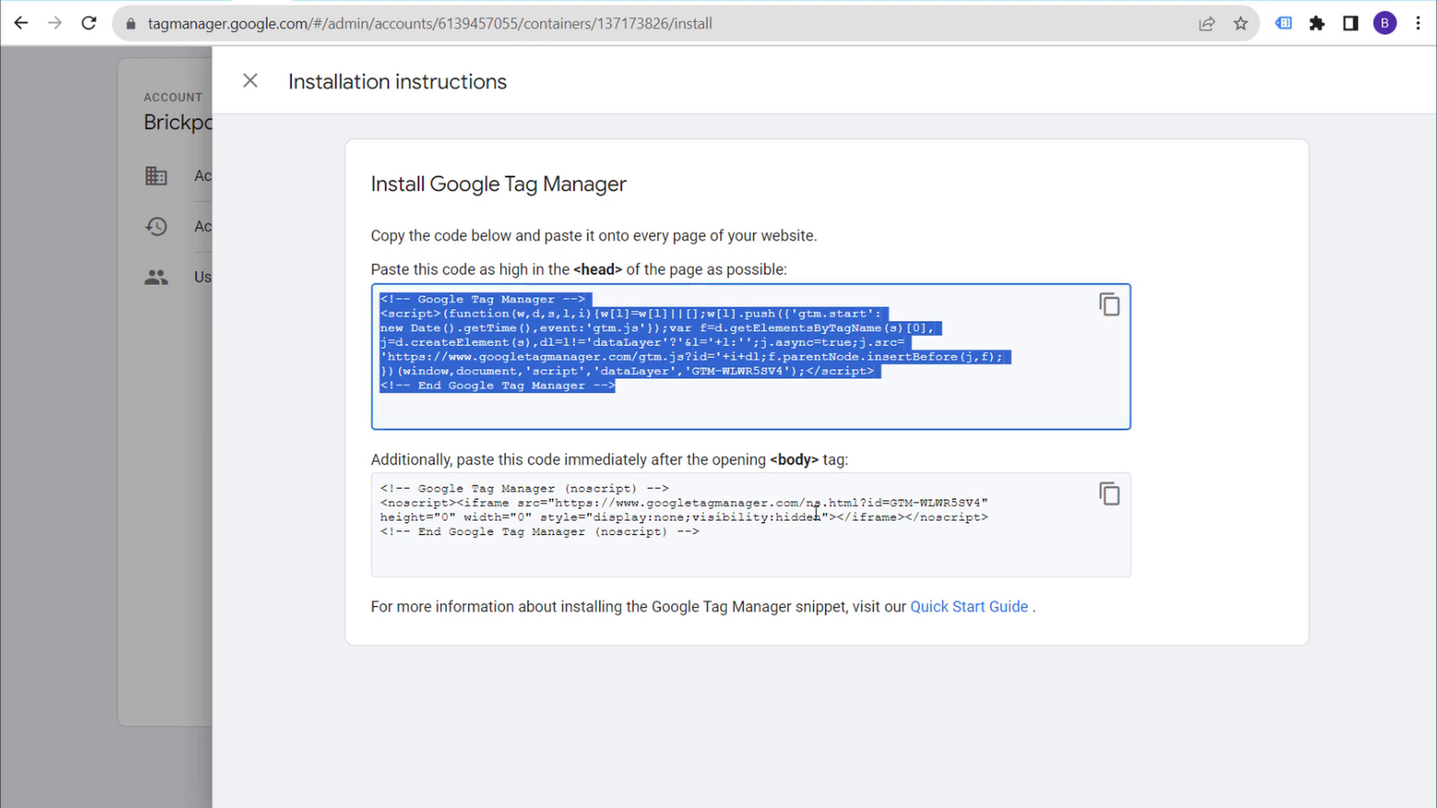
click(1102, 499)
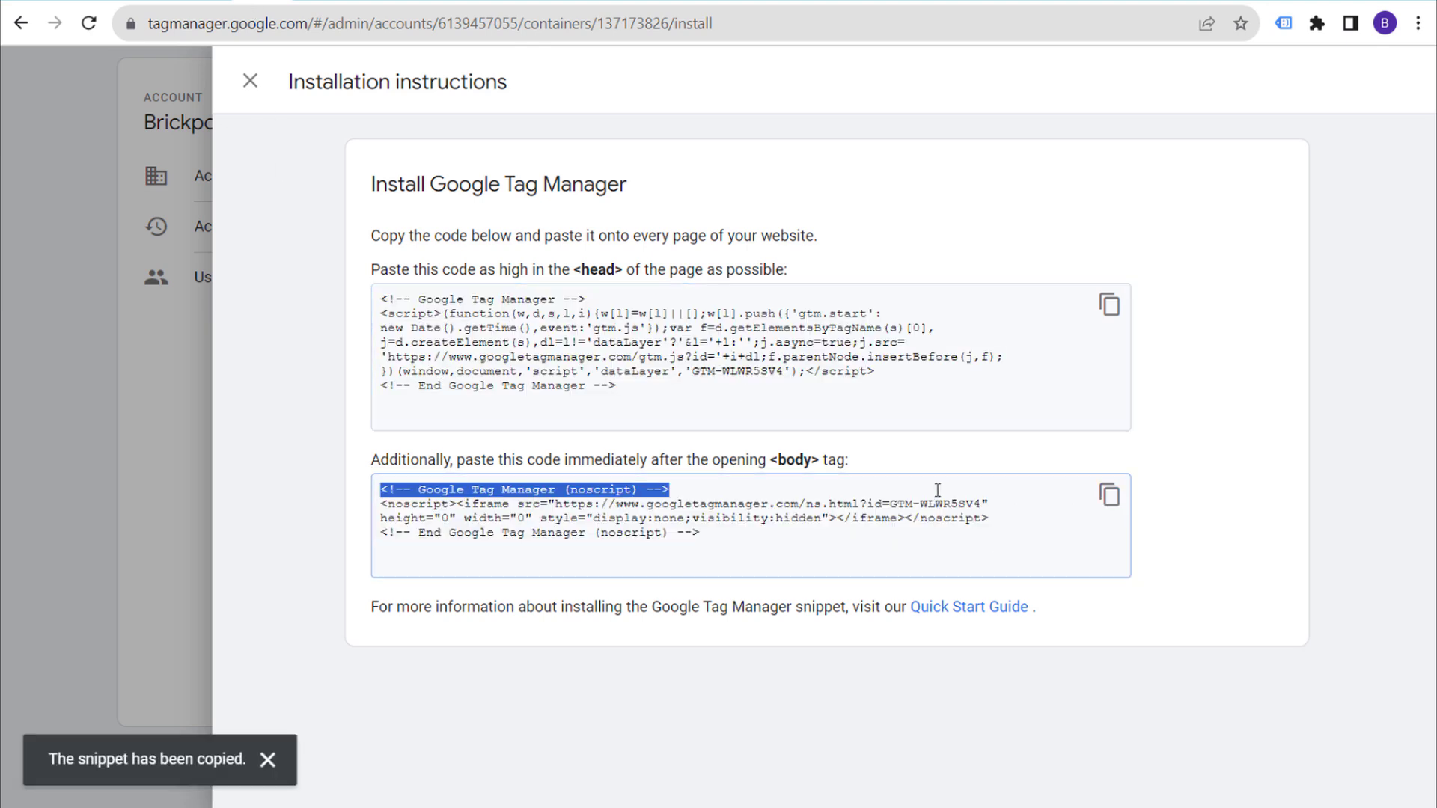
click(1120, 505)
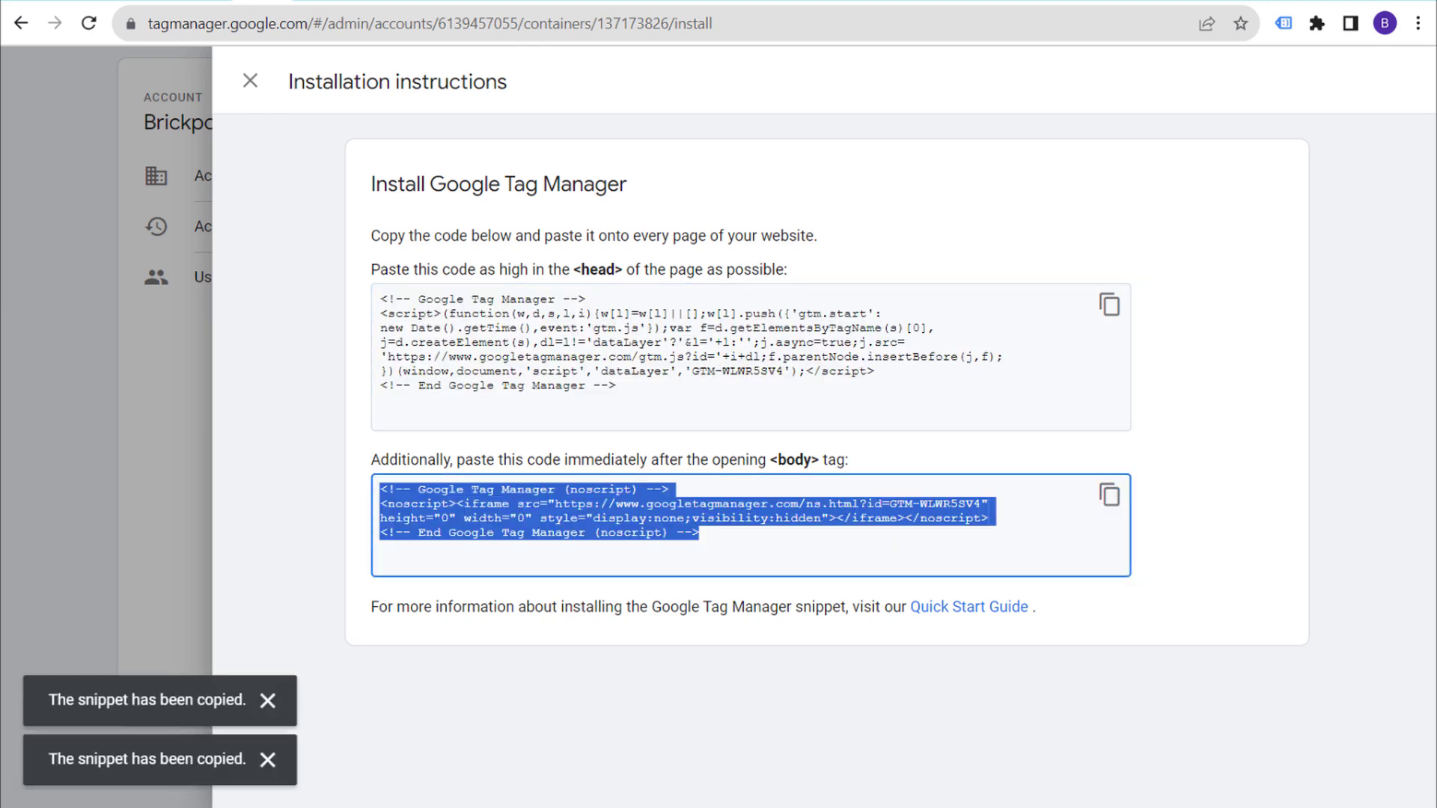
key(ctrl+Tab)
scroll(344, 378, down, 3)
click(346, 363)
key(ctrl+v)
click(975, 372)
key(ctrl+v)
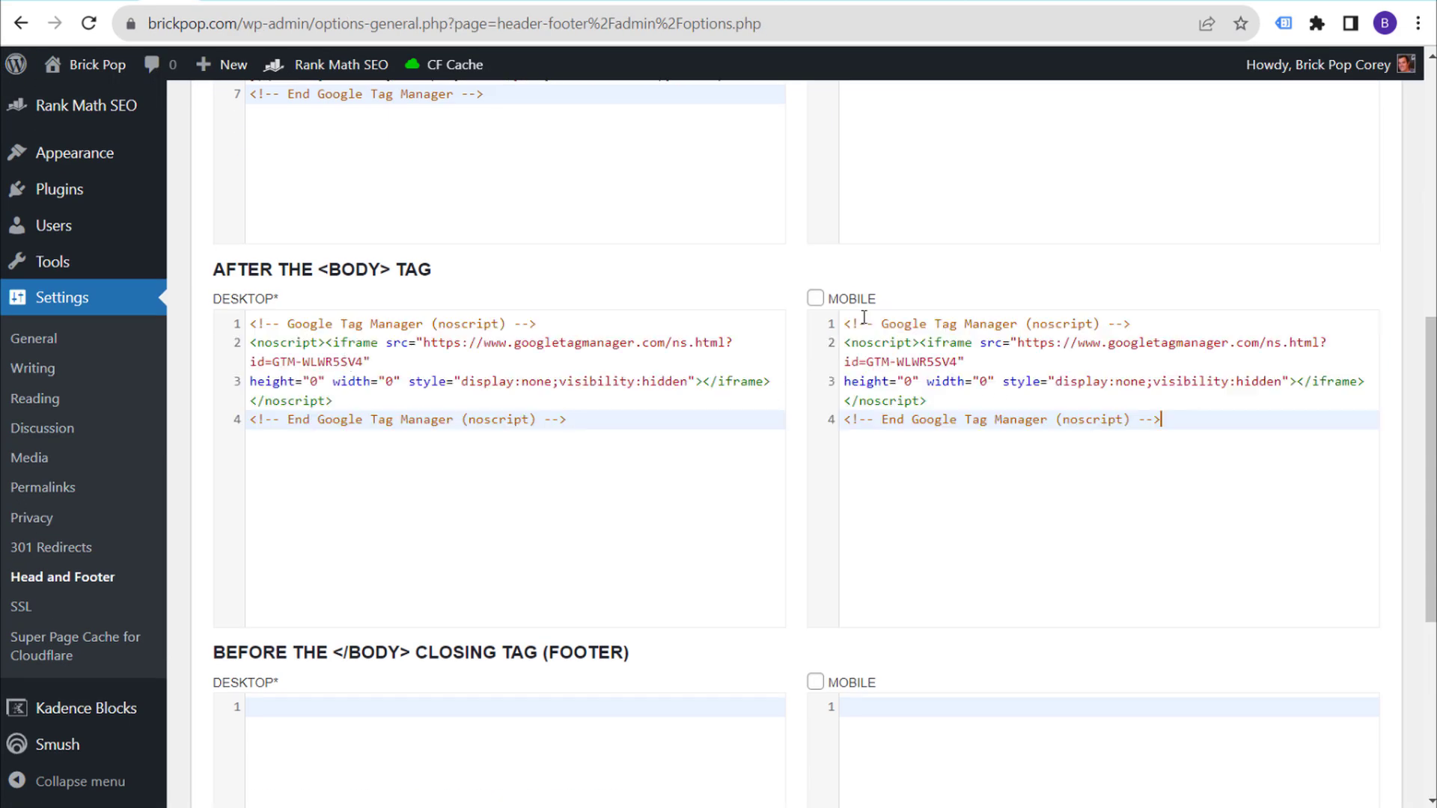
click(815, 298)
scroll(778, 295, down, 5)
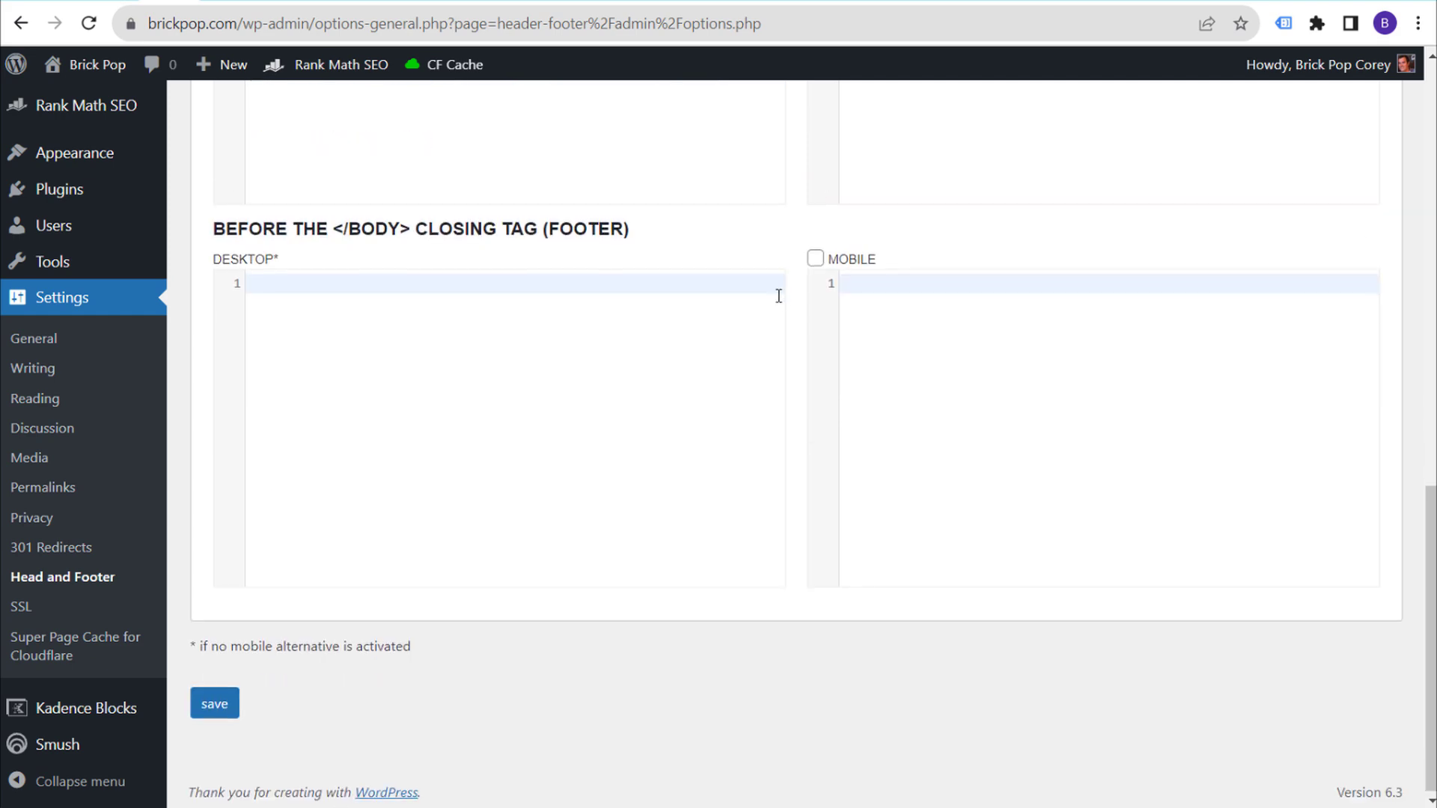
click(213, 702)
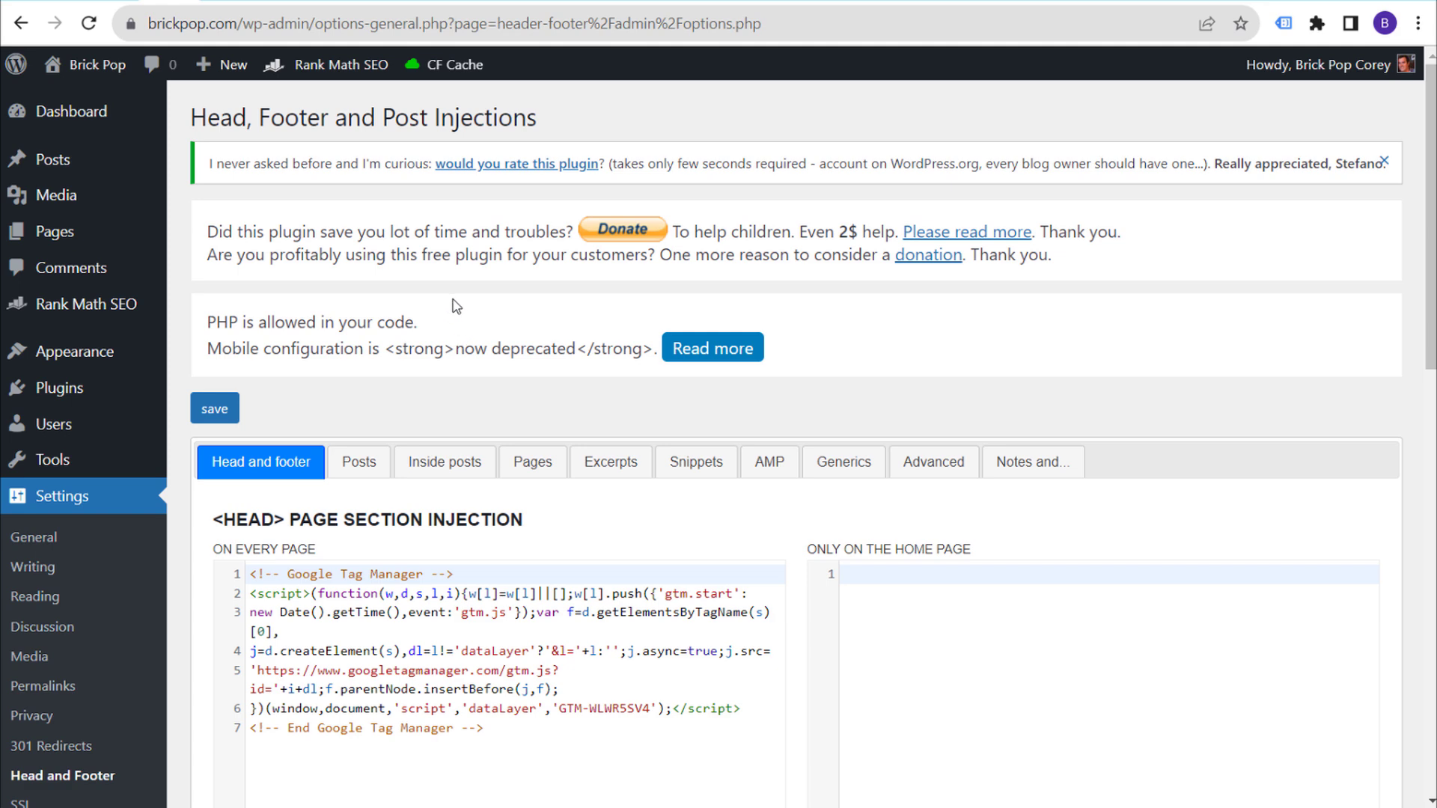
- Close the Tag Manager installation instructions and return to the workspace overview
click(263, 0)
click(248, 81)
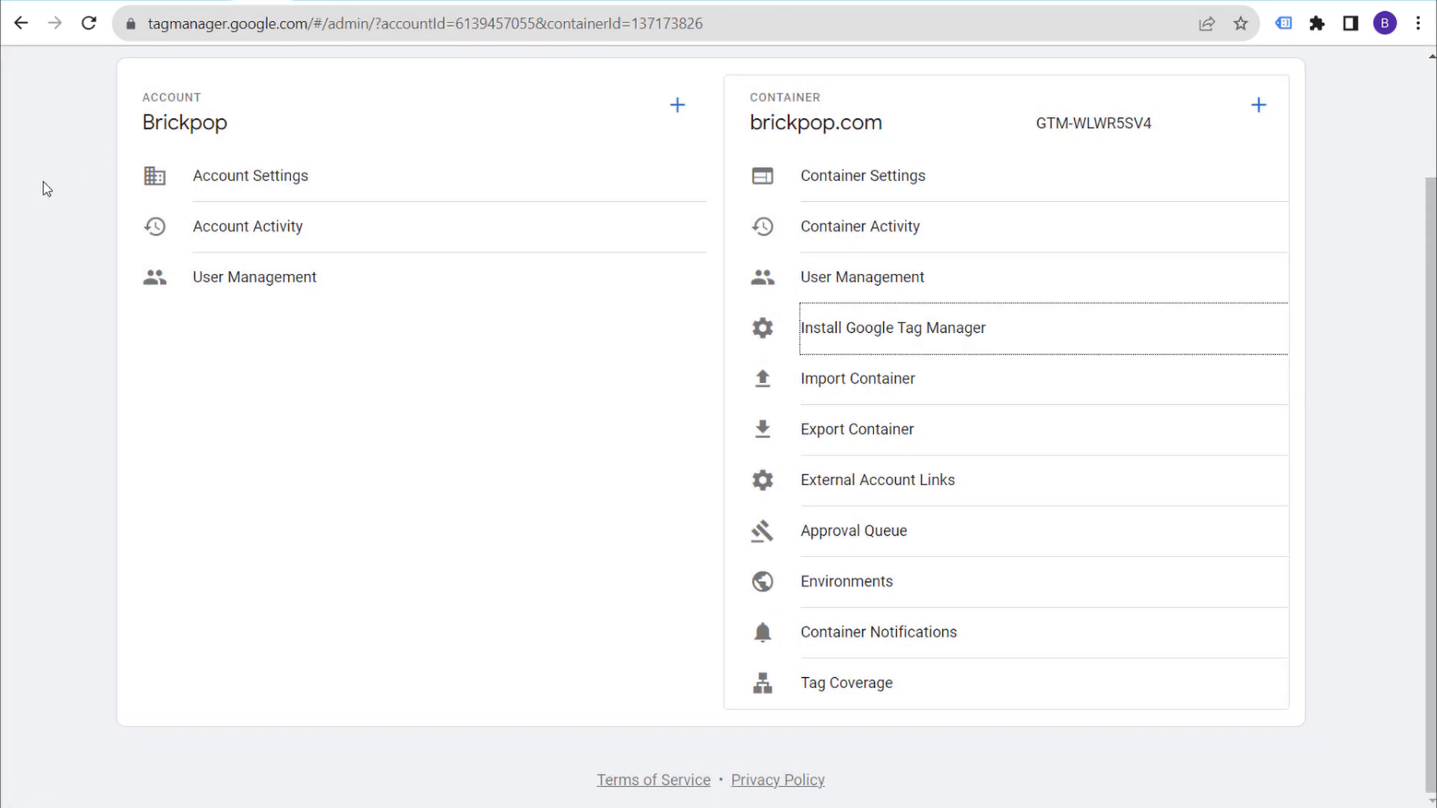
scroll(77, 174, up, 2)
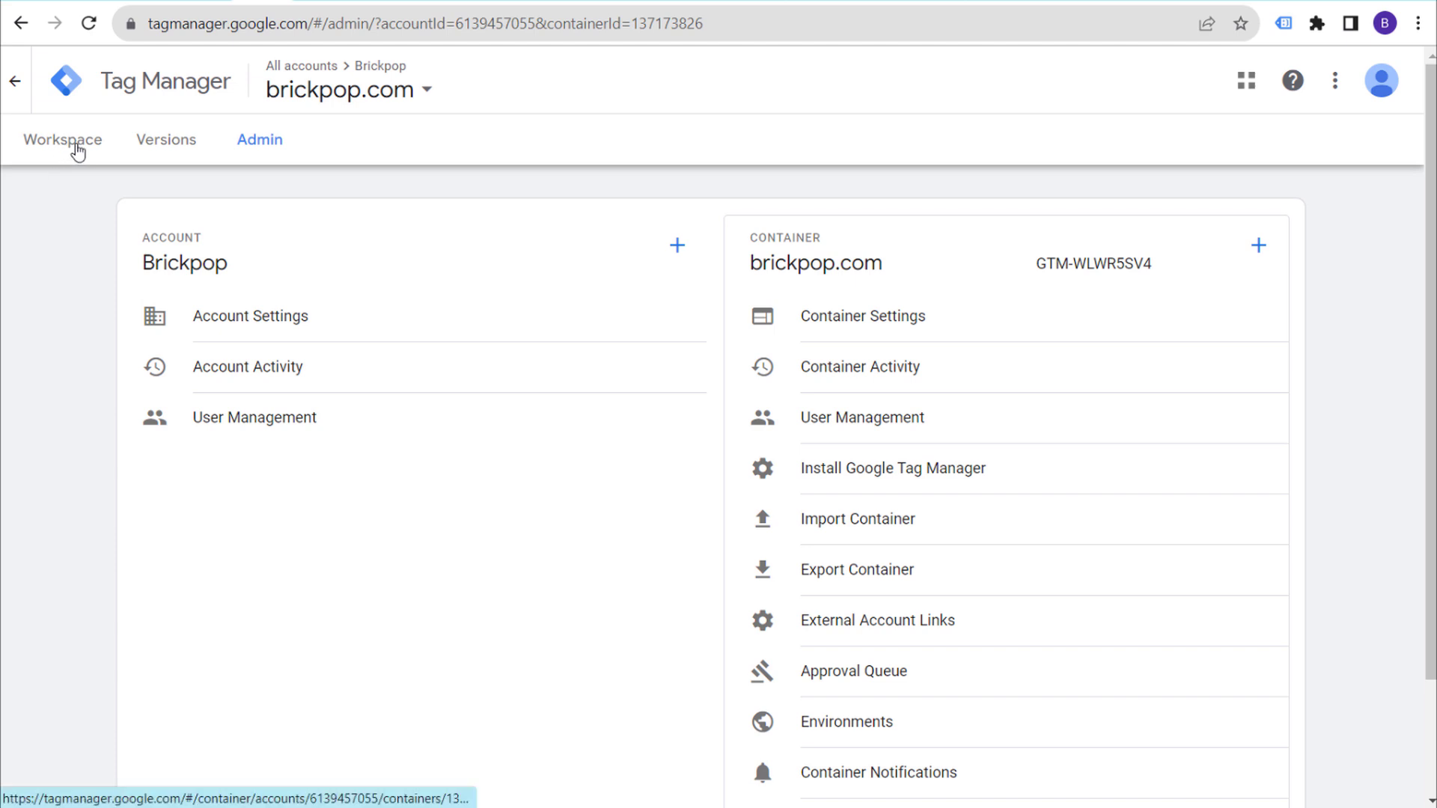
click(77, 148)
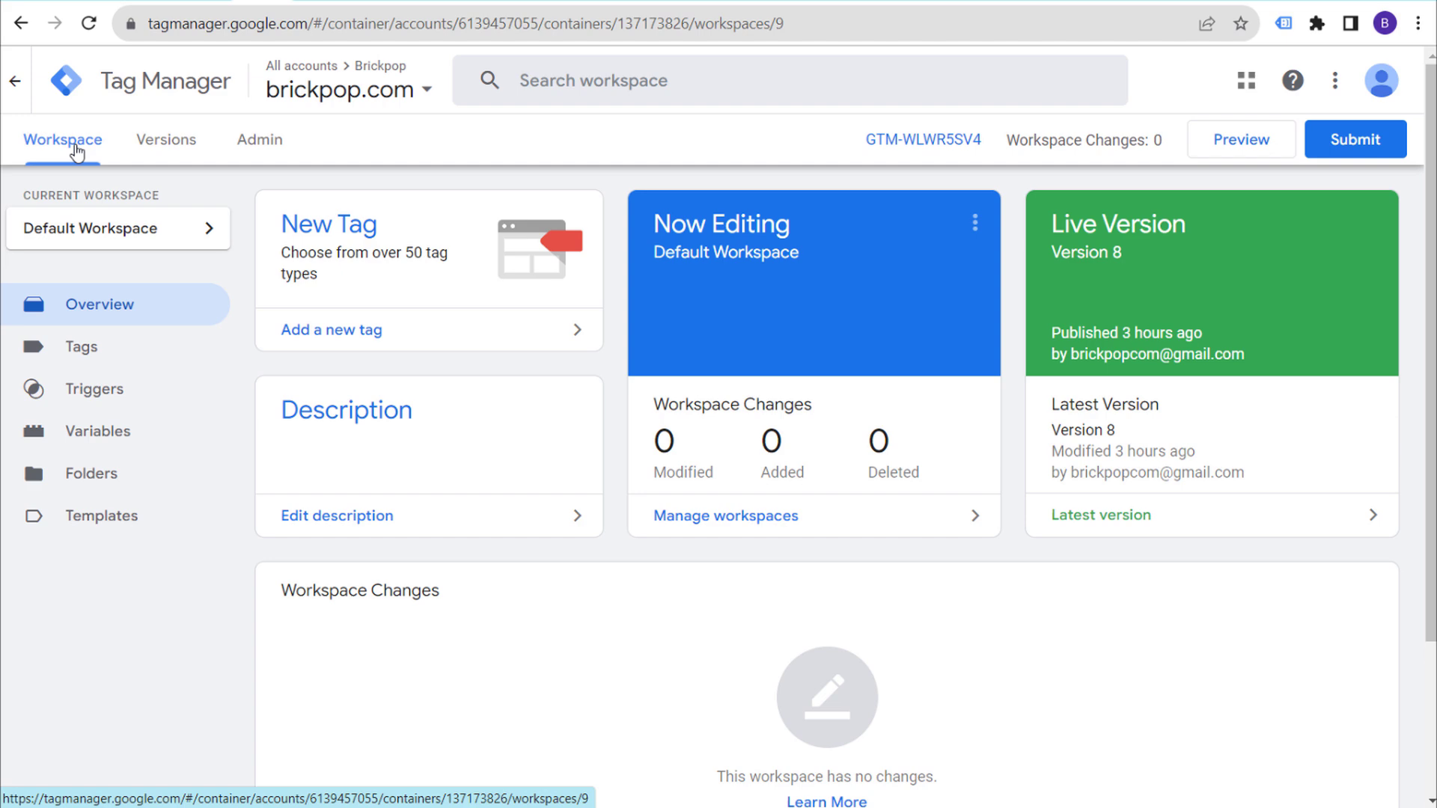
- Publish a version named and described 'Added GTM to Brickpop'
click(1347, 144)
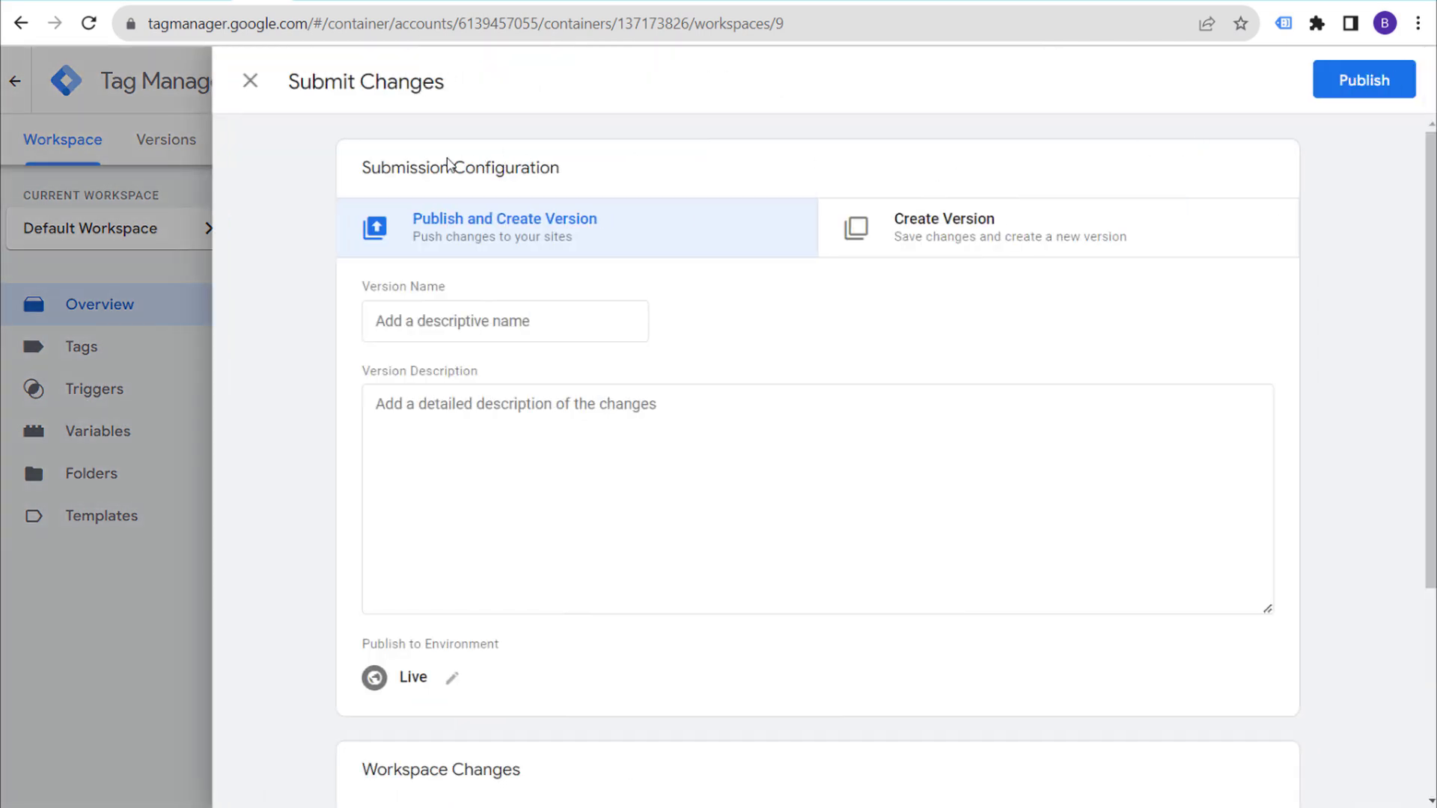
click(519, 331)
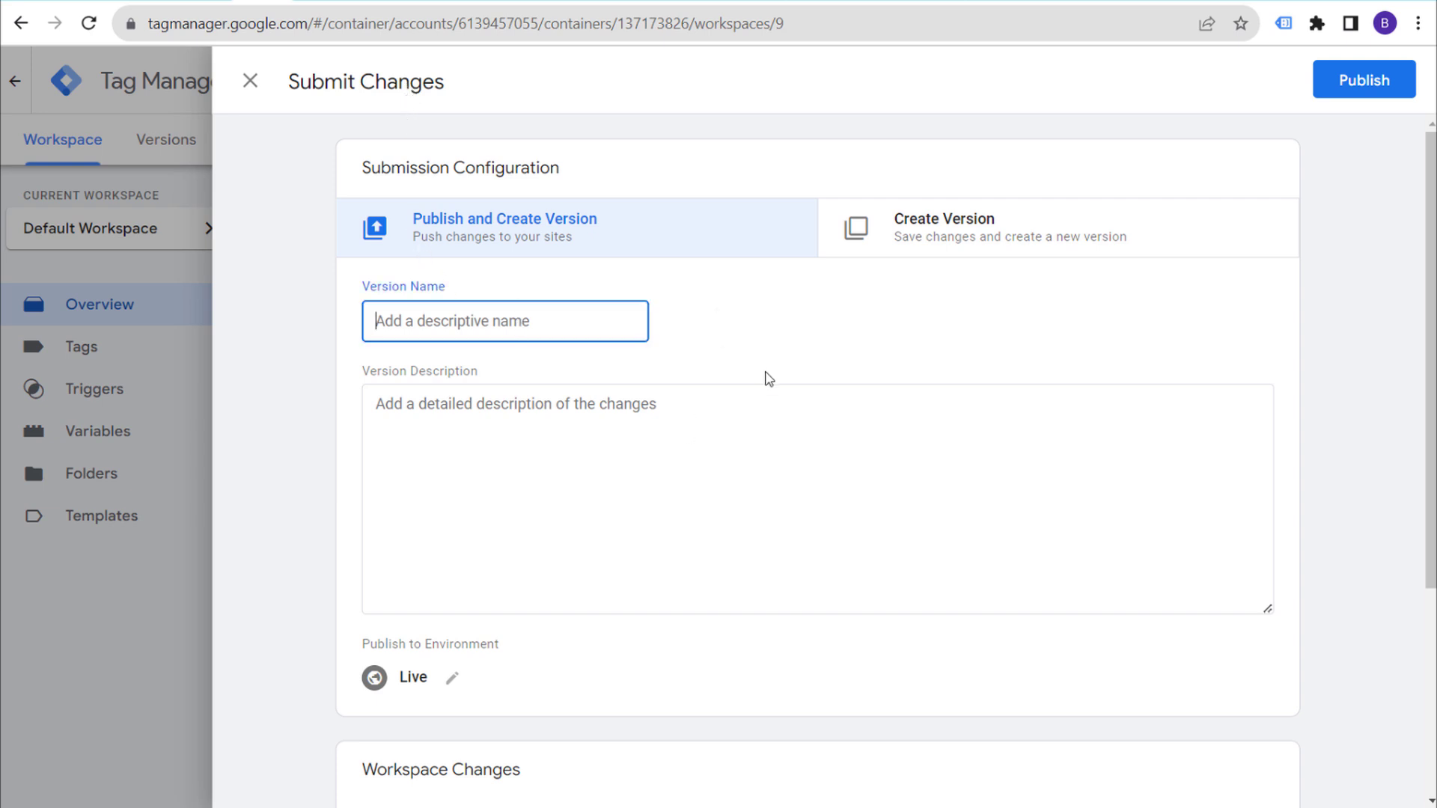
text(Added GTM to Brickpop)
key(ctrl+a)
key(ctrl+c)
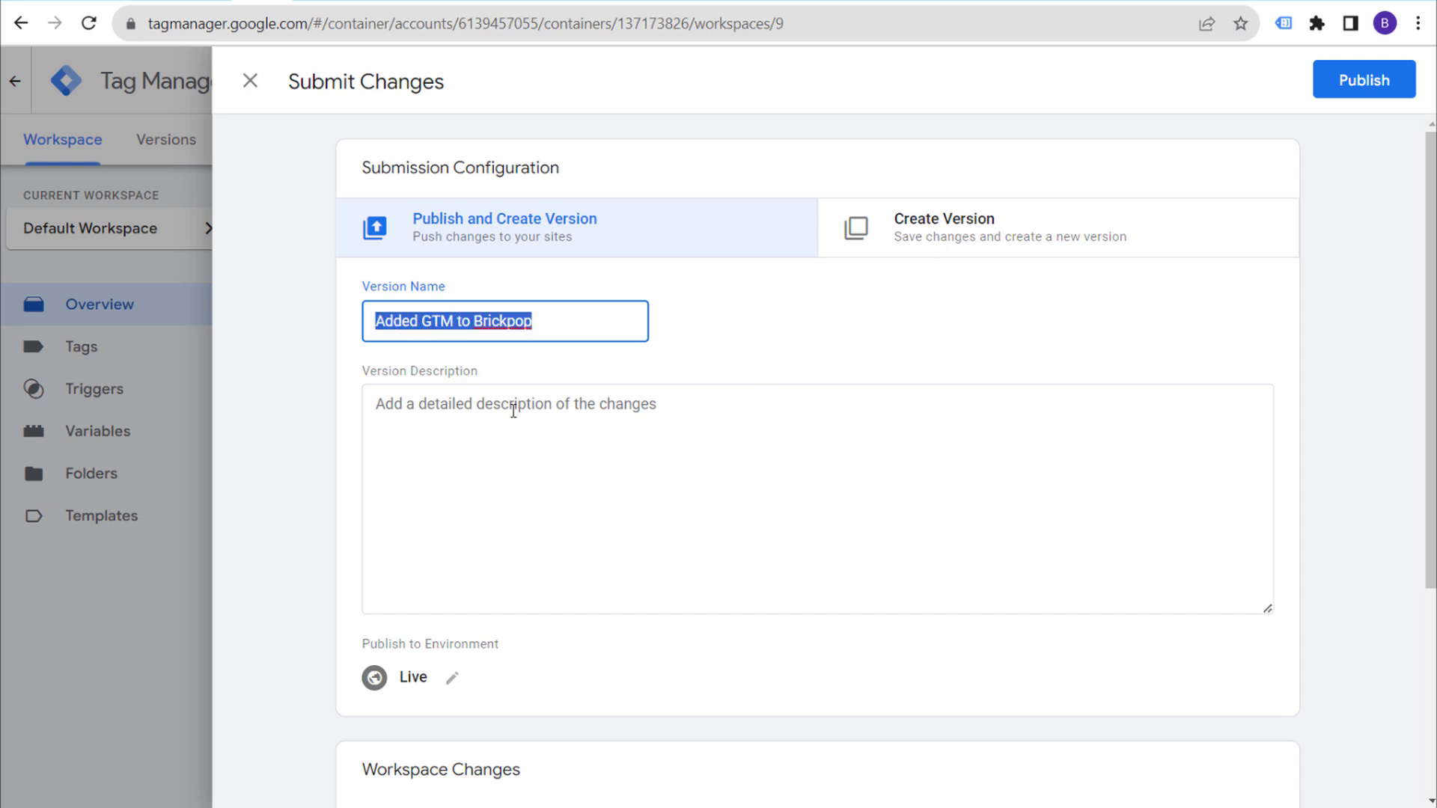
click(472, 401)
key(ctrl+v)
click(1340, 91)
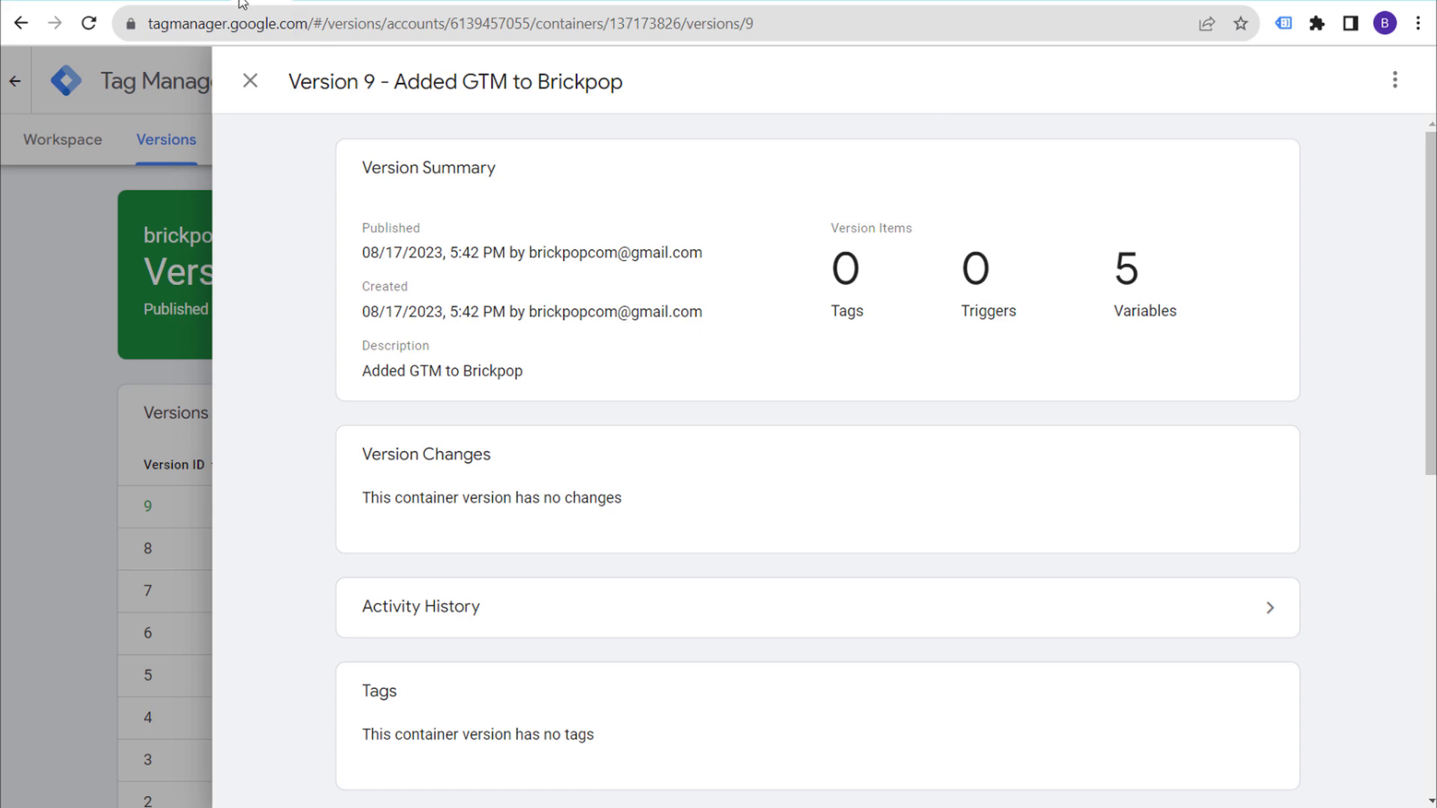
click(218, 1)
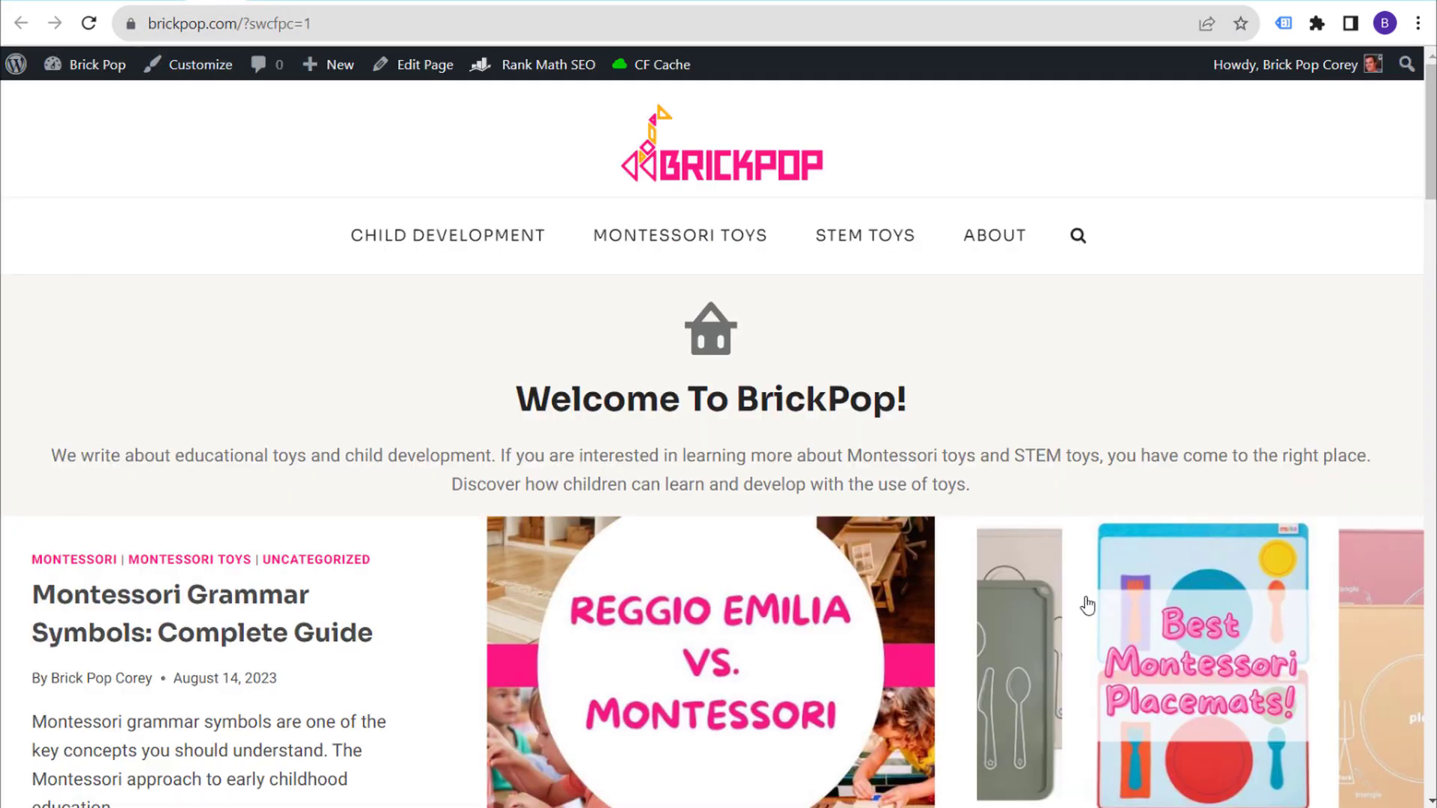
- Run Tag Assistant Legacy on the reloaded BrickPop homepage to detect its tags
click(304, 1)
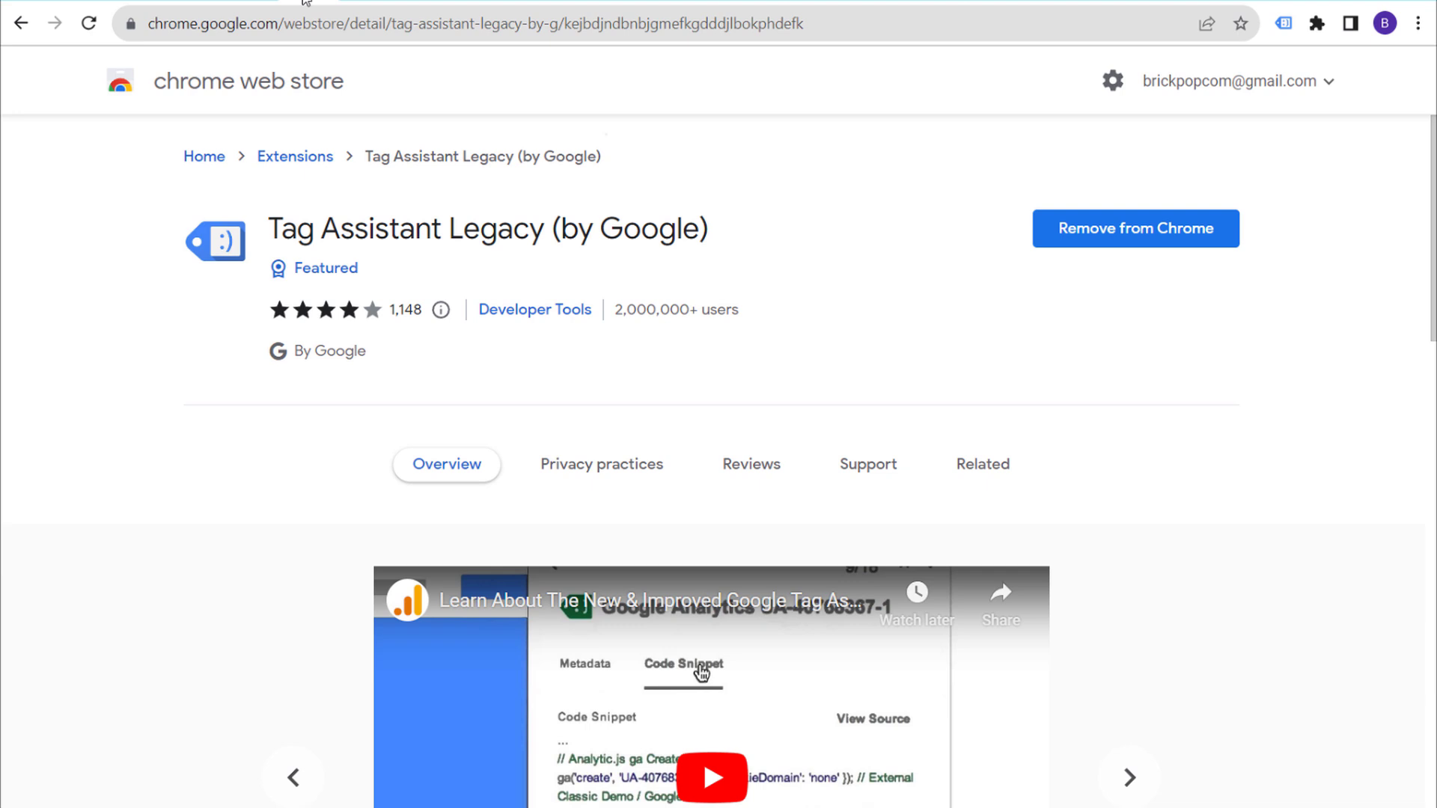
drag(270, 236, 550, 226)
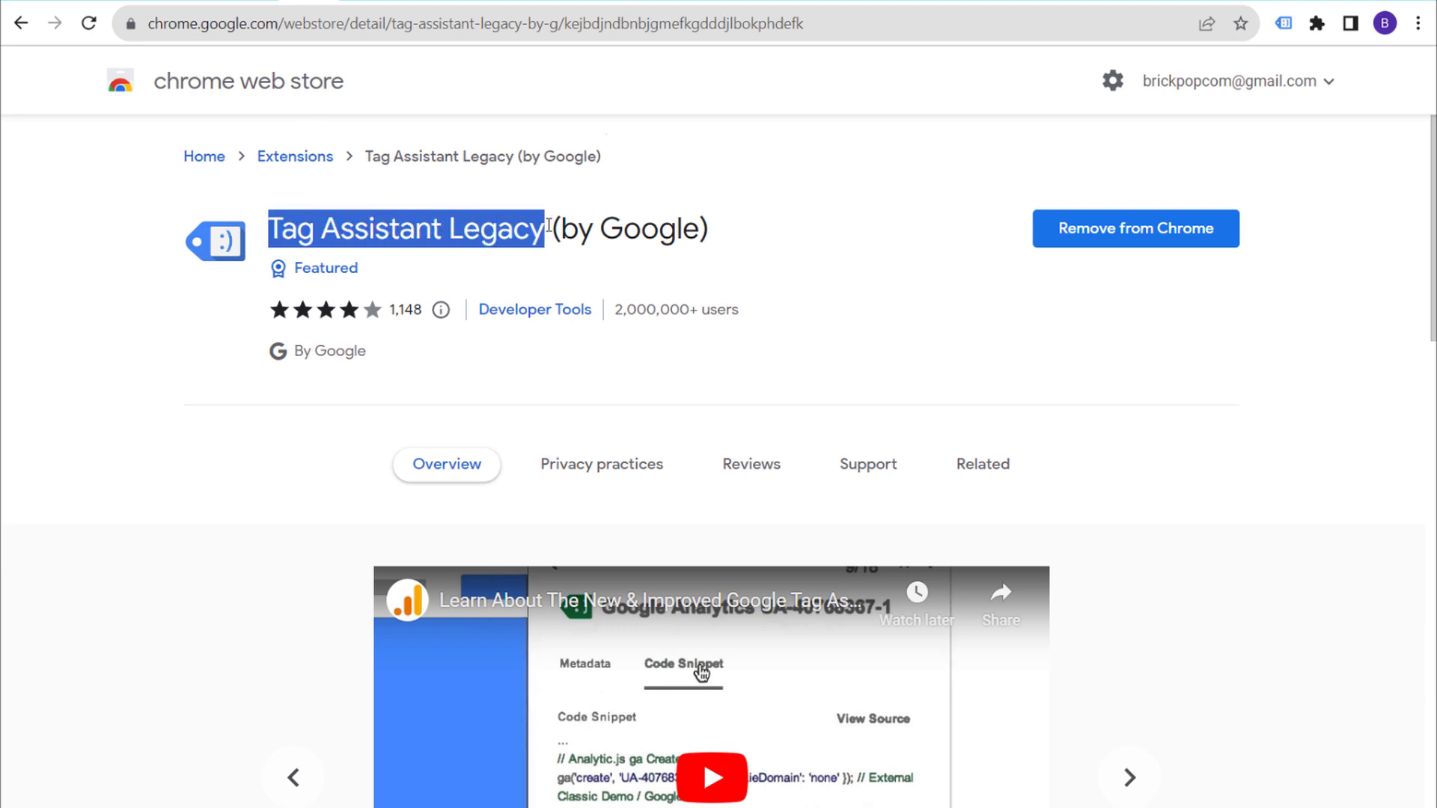
click(589, 230)
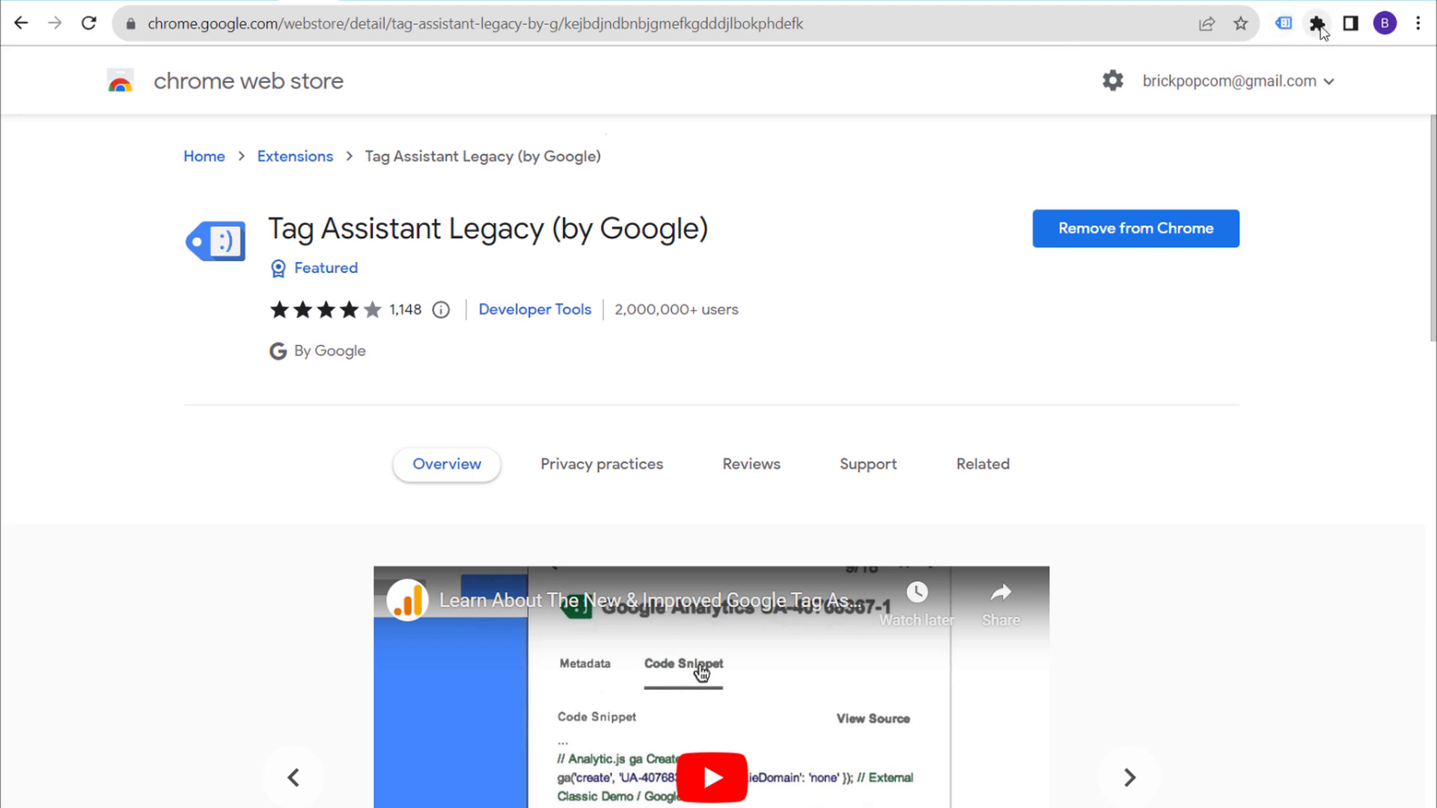
click(1318, 25)
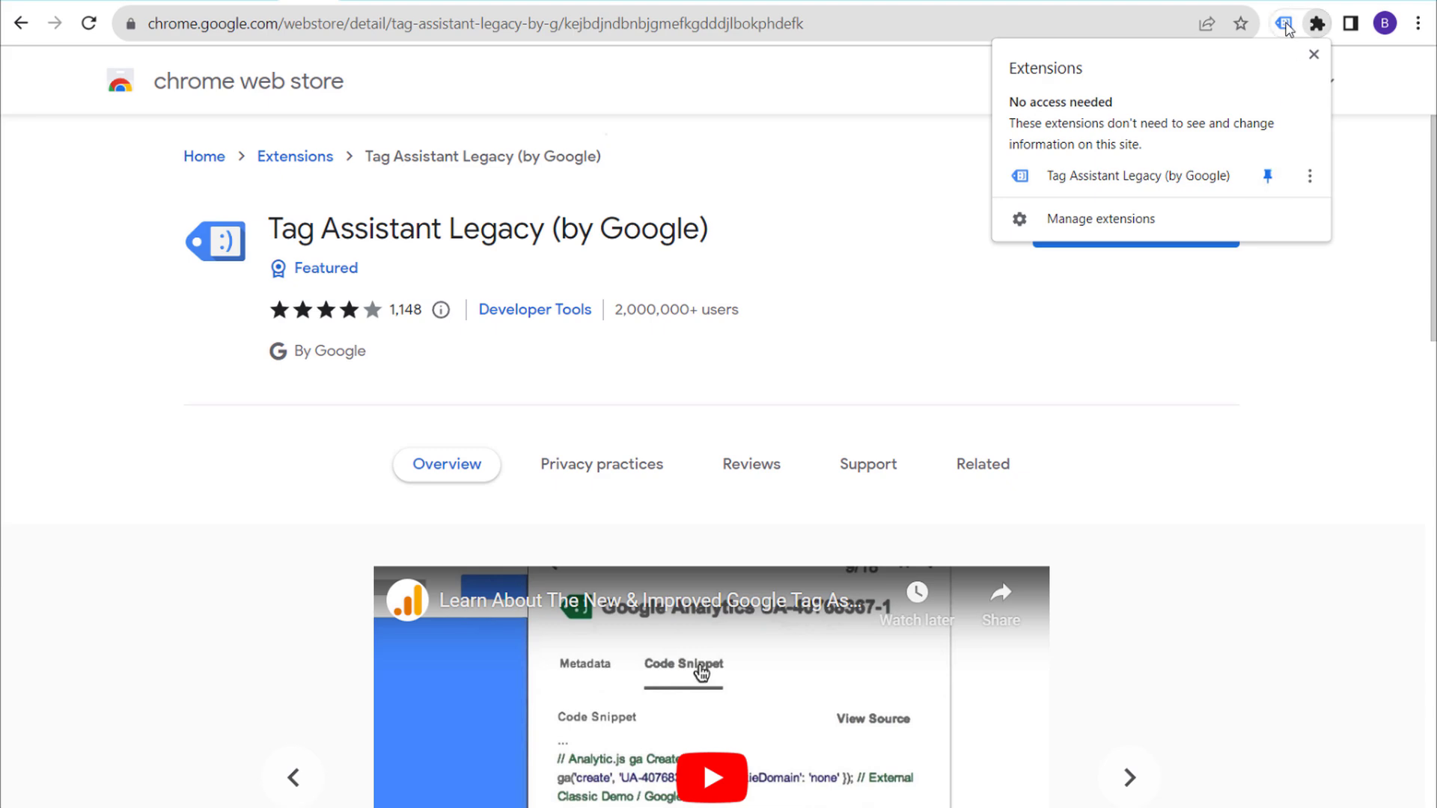
click(831, 228)
key(alt+Left)
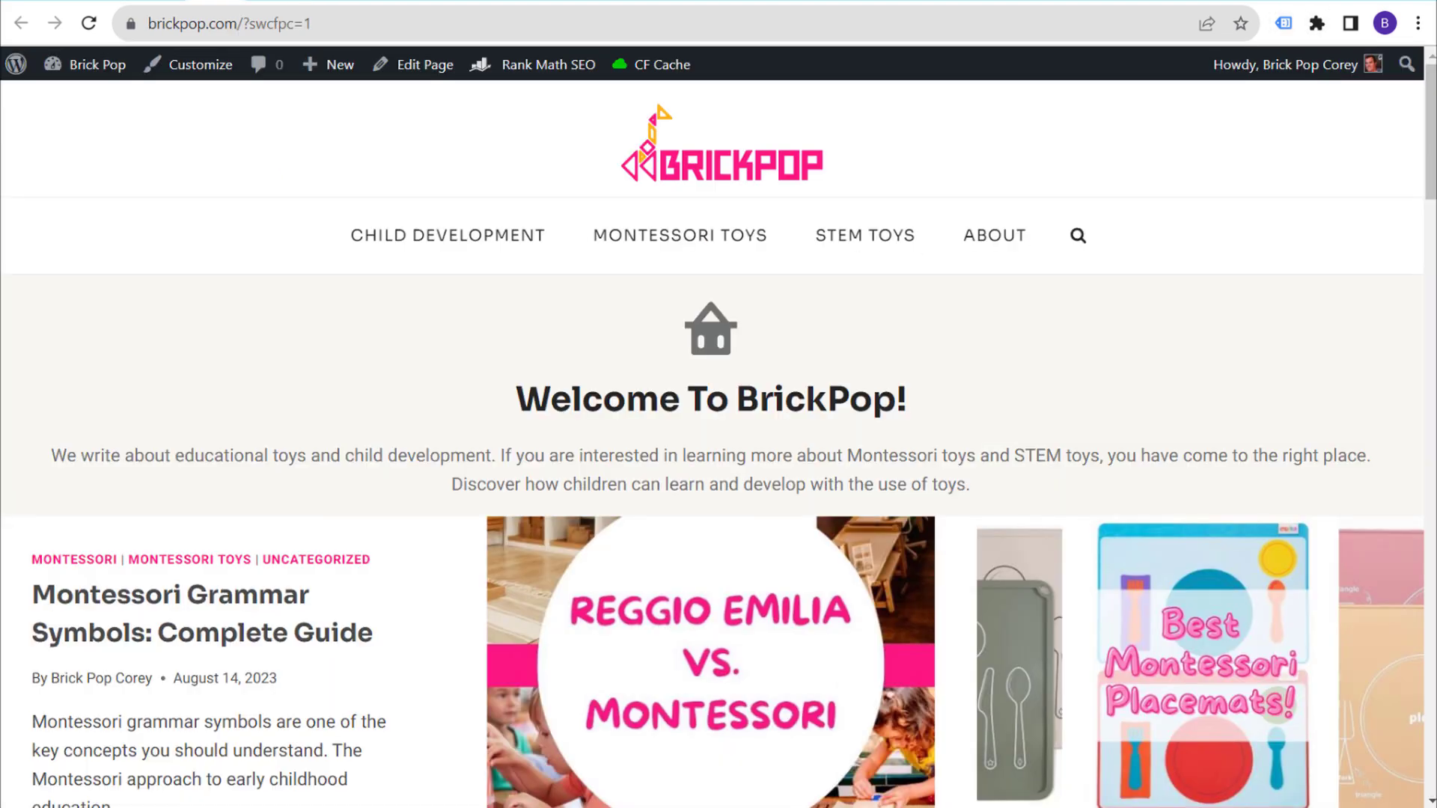
click(1283, 23)
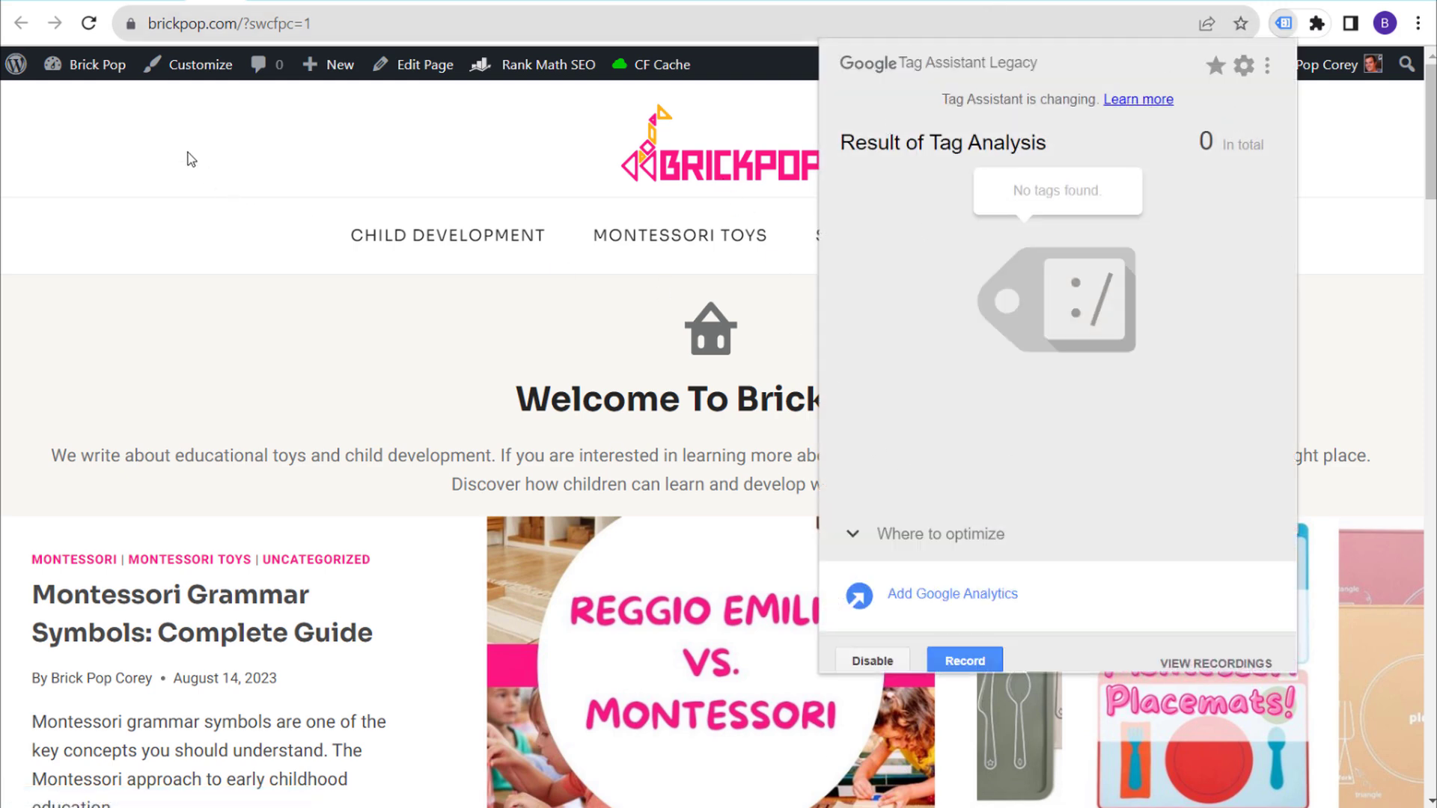
click(166, 115)
click(88, 23)
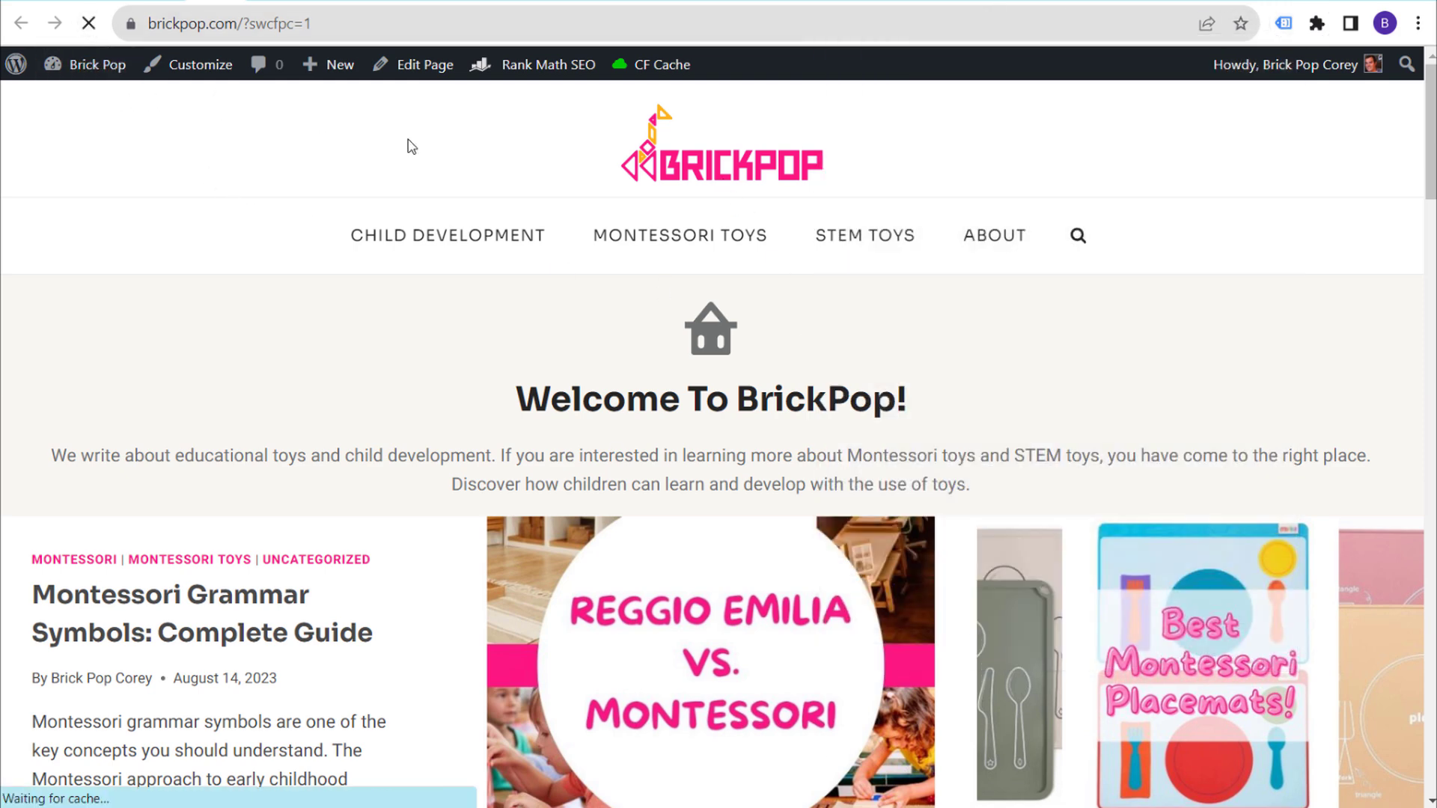
click(1283, 23)
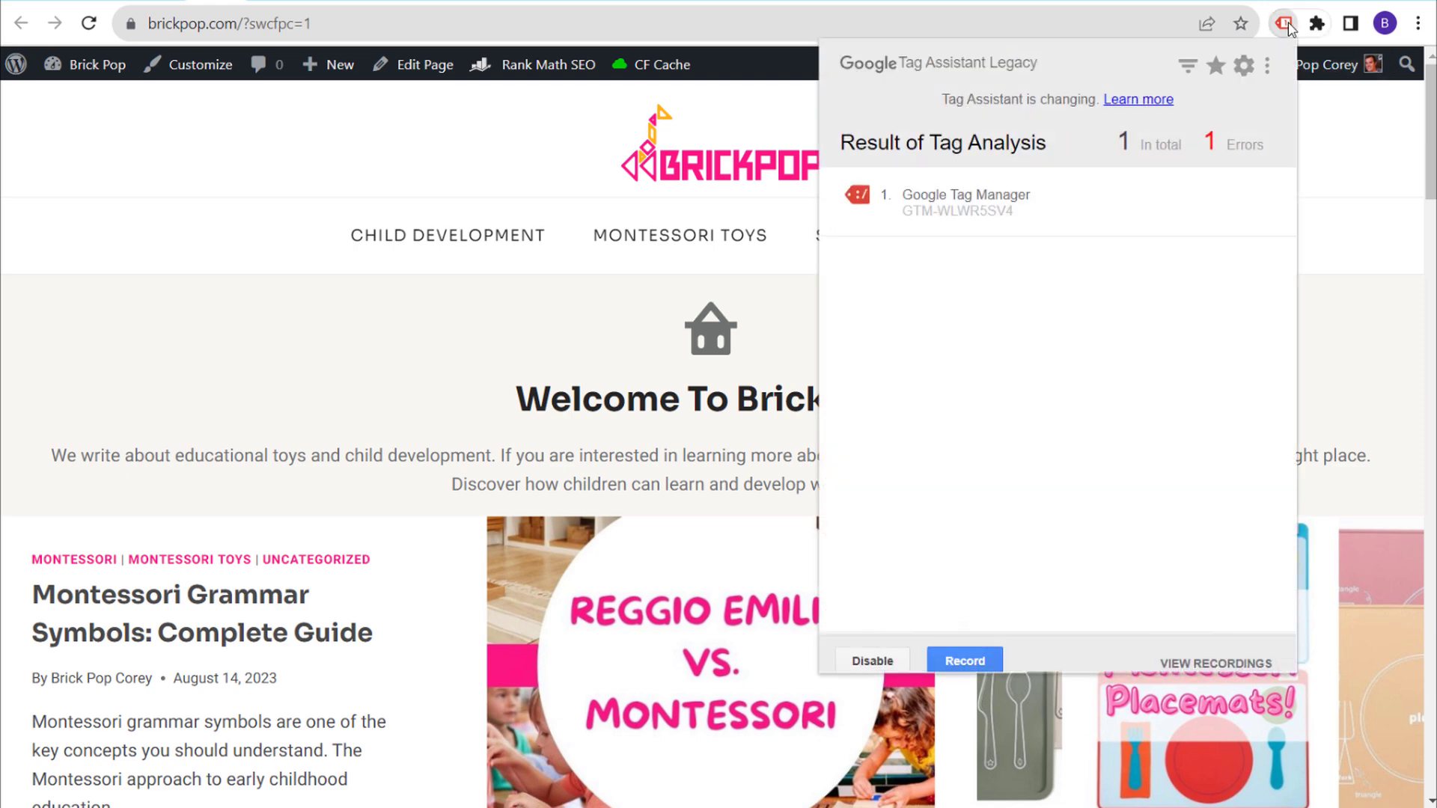
- Inspect the Google Tag Manager result, showing GTM-WLWR5SV4 and its missing account ID error
click(1084, 216)
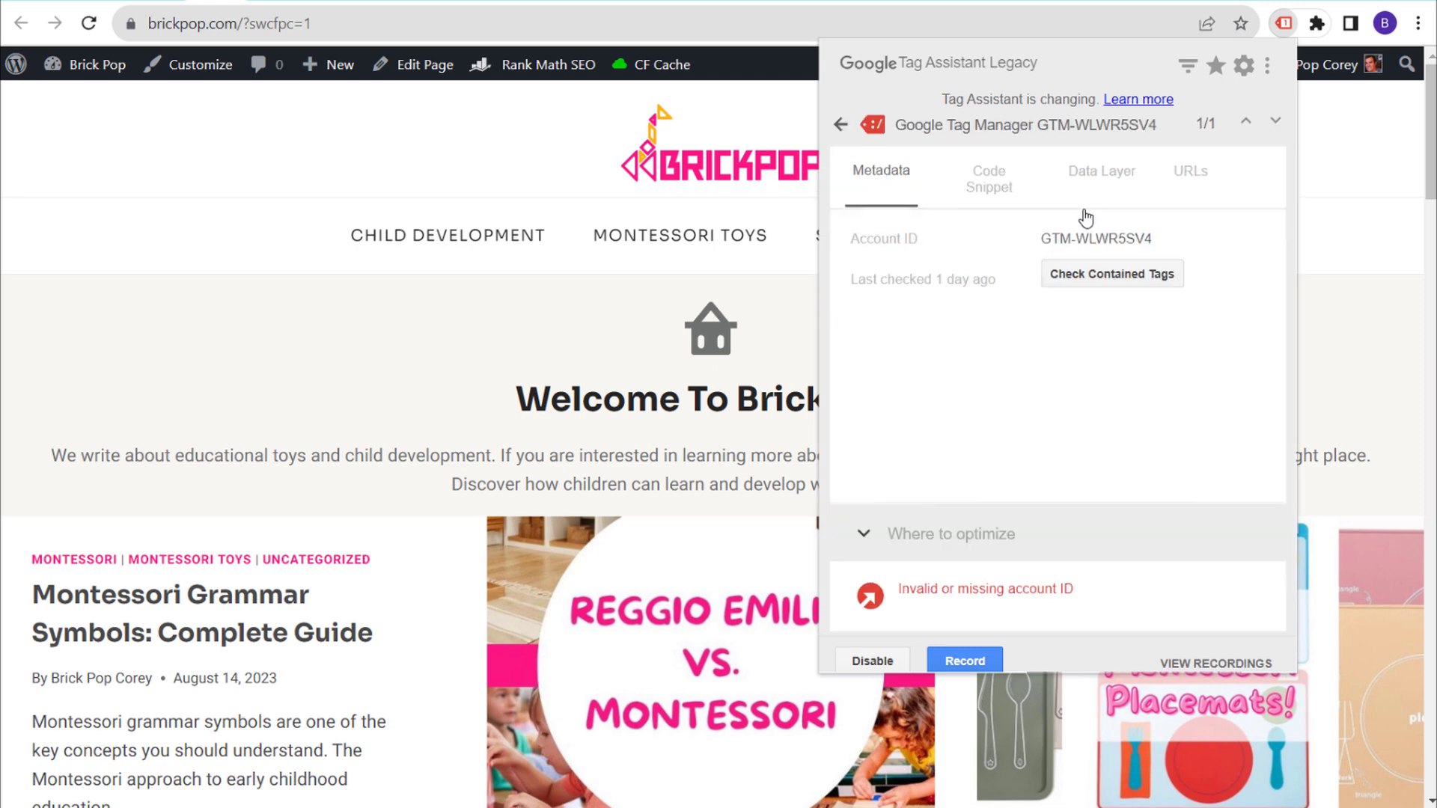
mouse_move(952, 605)
drag(855, 238, 1182, 244)
click(1193, 245)
drag(1153, 237, 1087, 234)
click(1078, 238)
click(1081, 238)
drag(852, 238, 1192, 240)
click(1193, 241)
drag(898, 589, 1046, 595)
click(1066, 395)
click(841, 124)
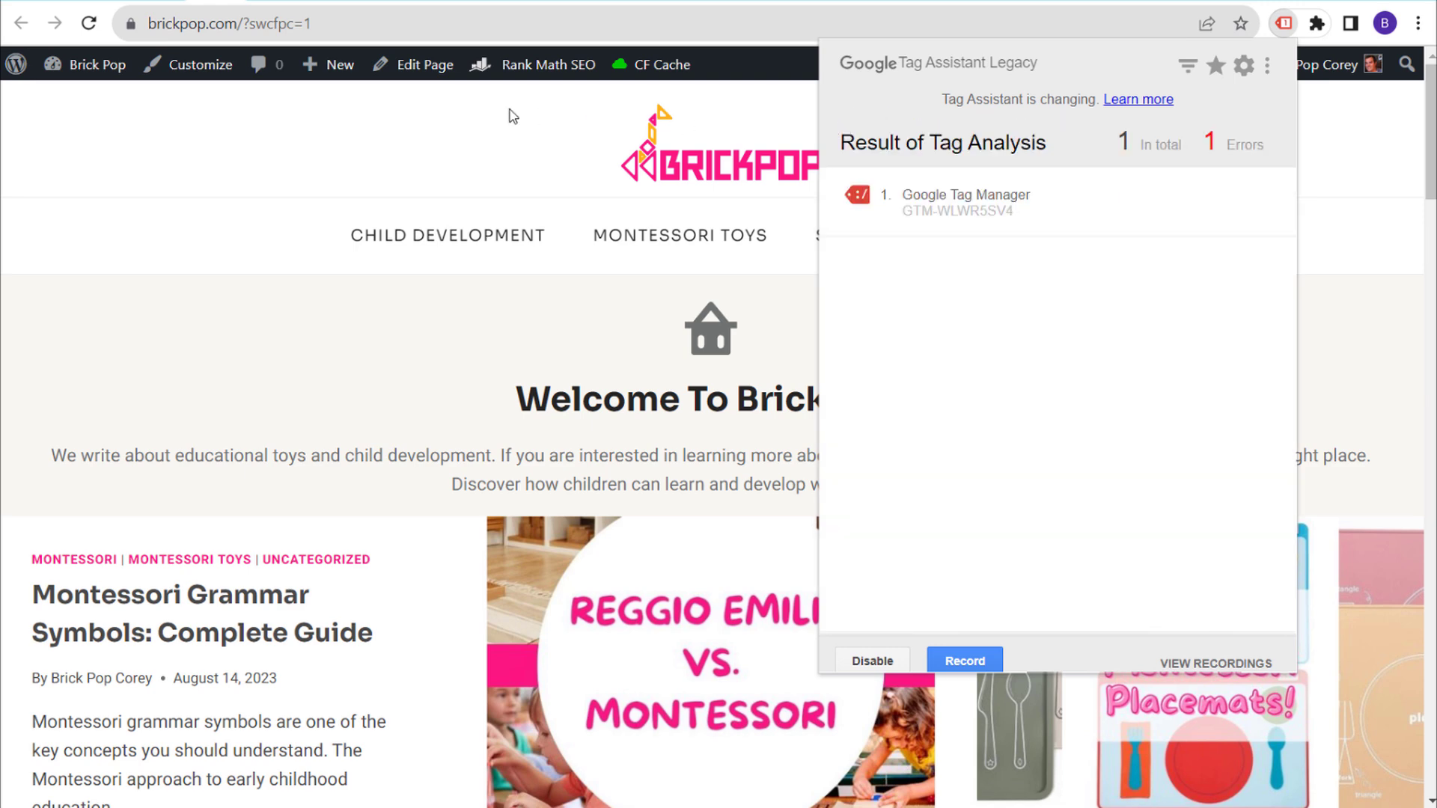
click(324, 122)
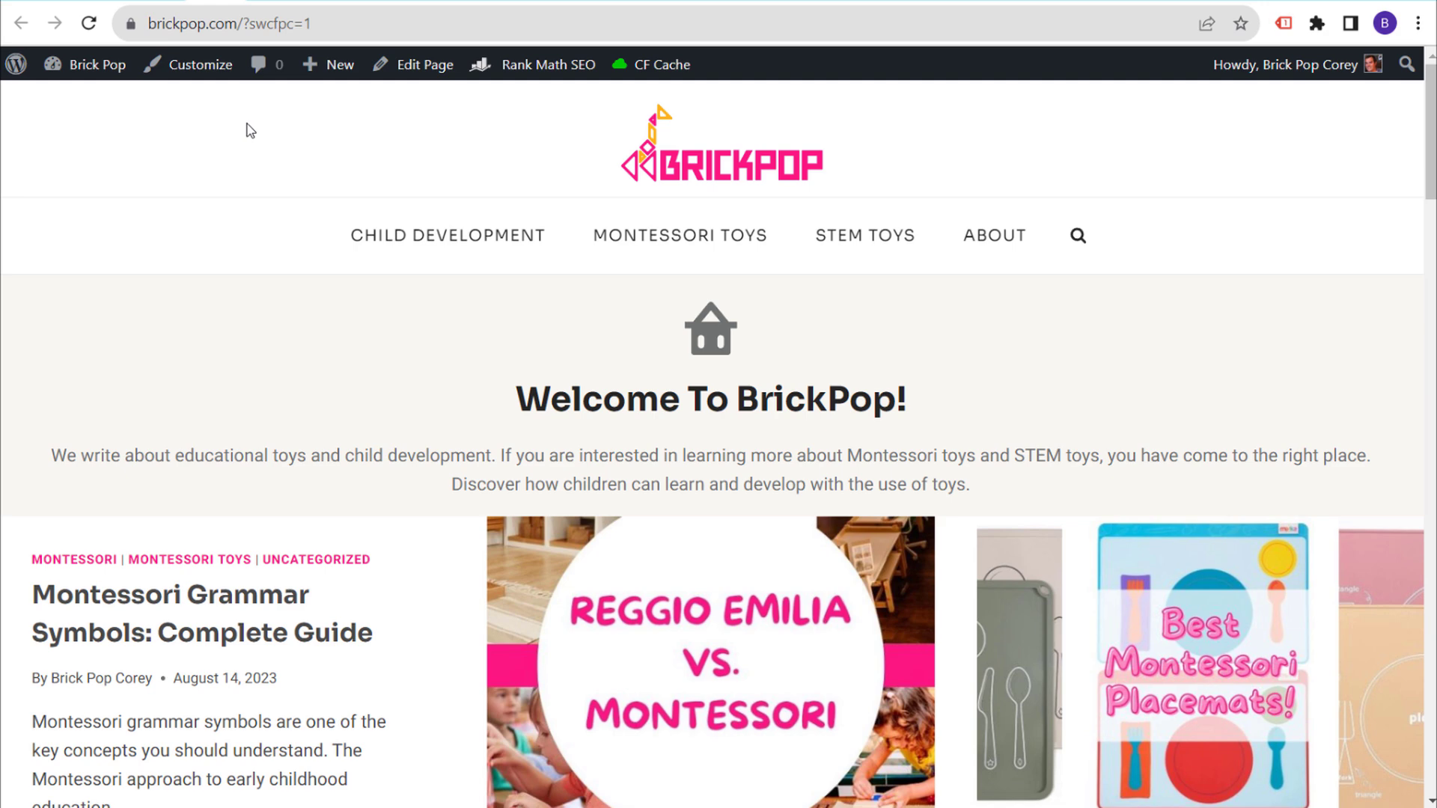
- From Admin > Data Streams, open the BrickPop.com stream and view its tag instructions
click(127, 3)
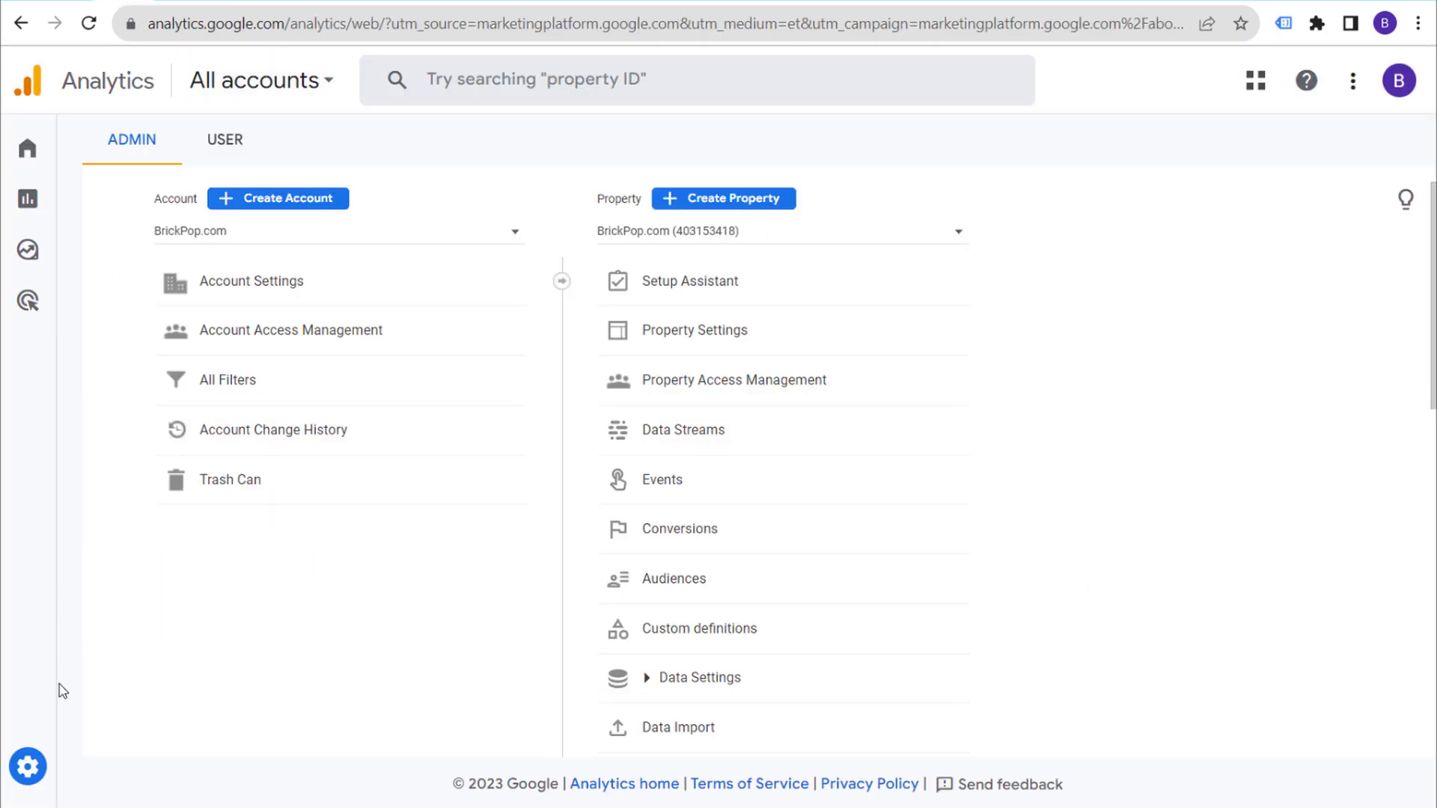
mouse_move(78, 765)
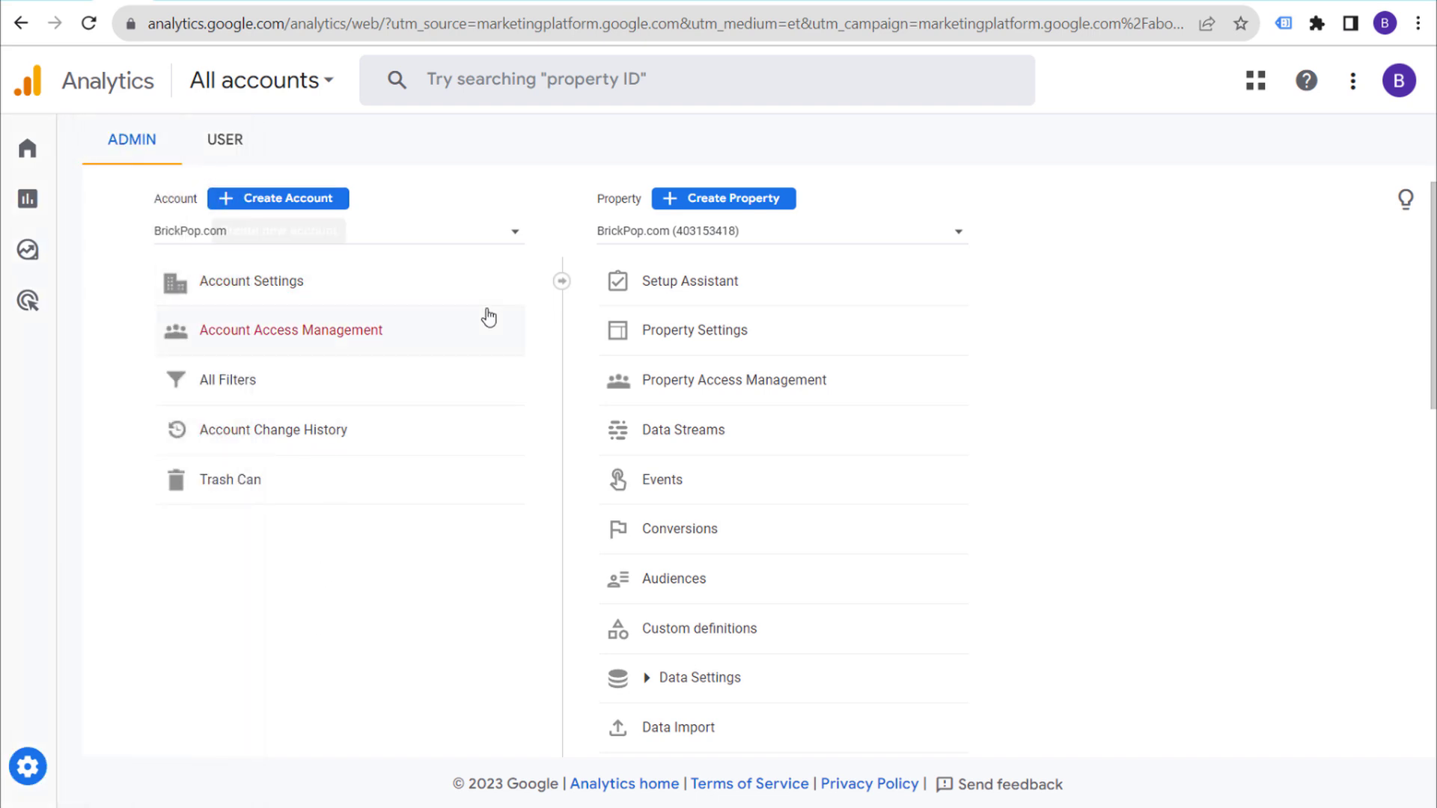
click(739, 425)
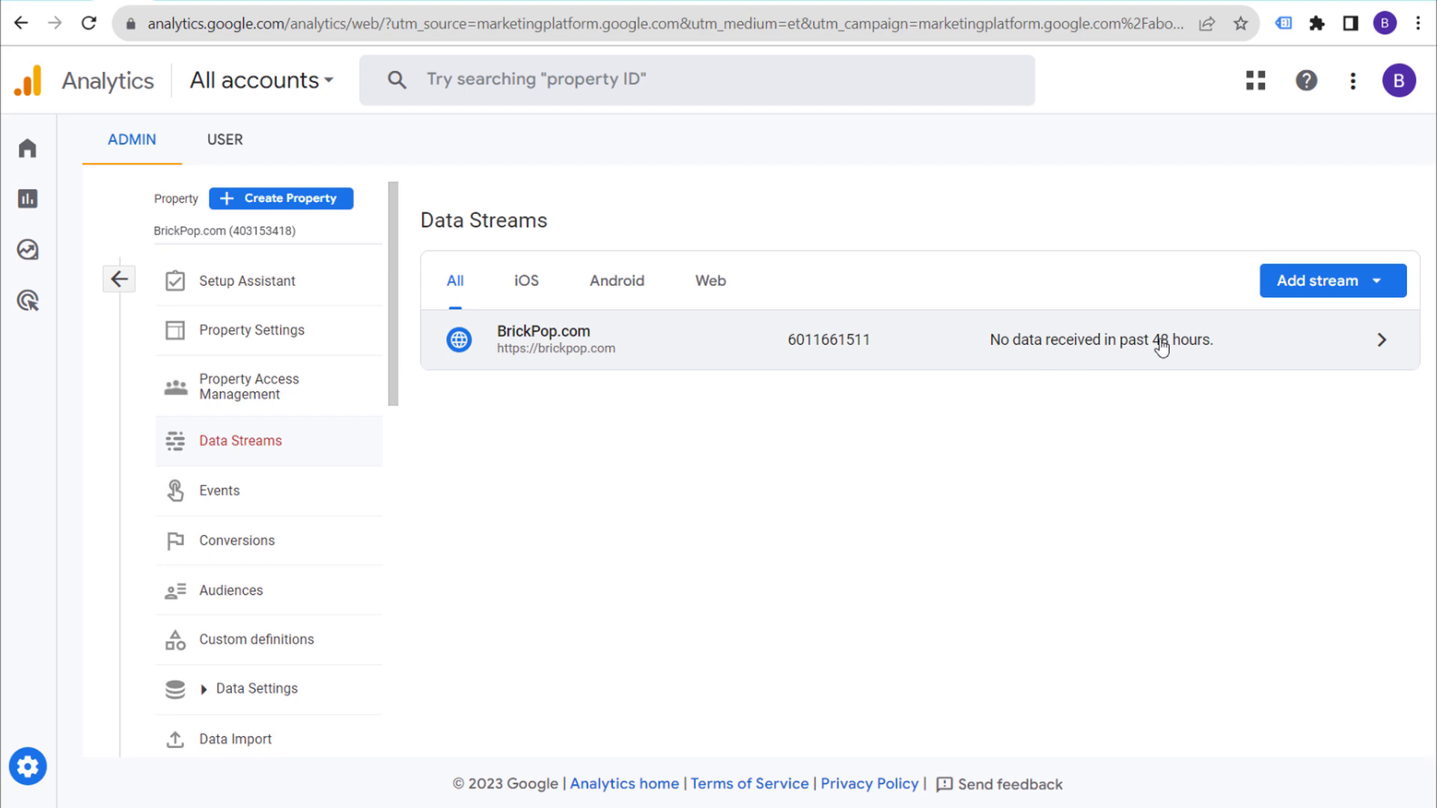
click(1379, 339)
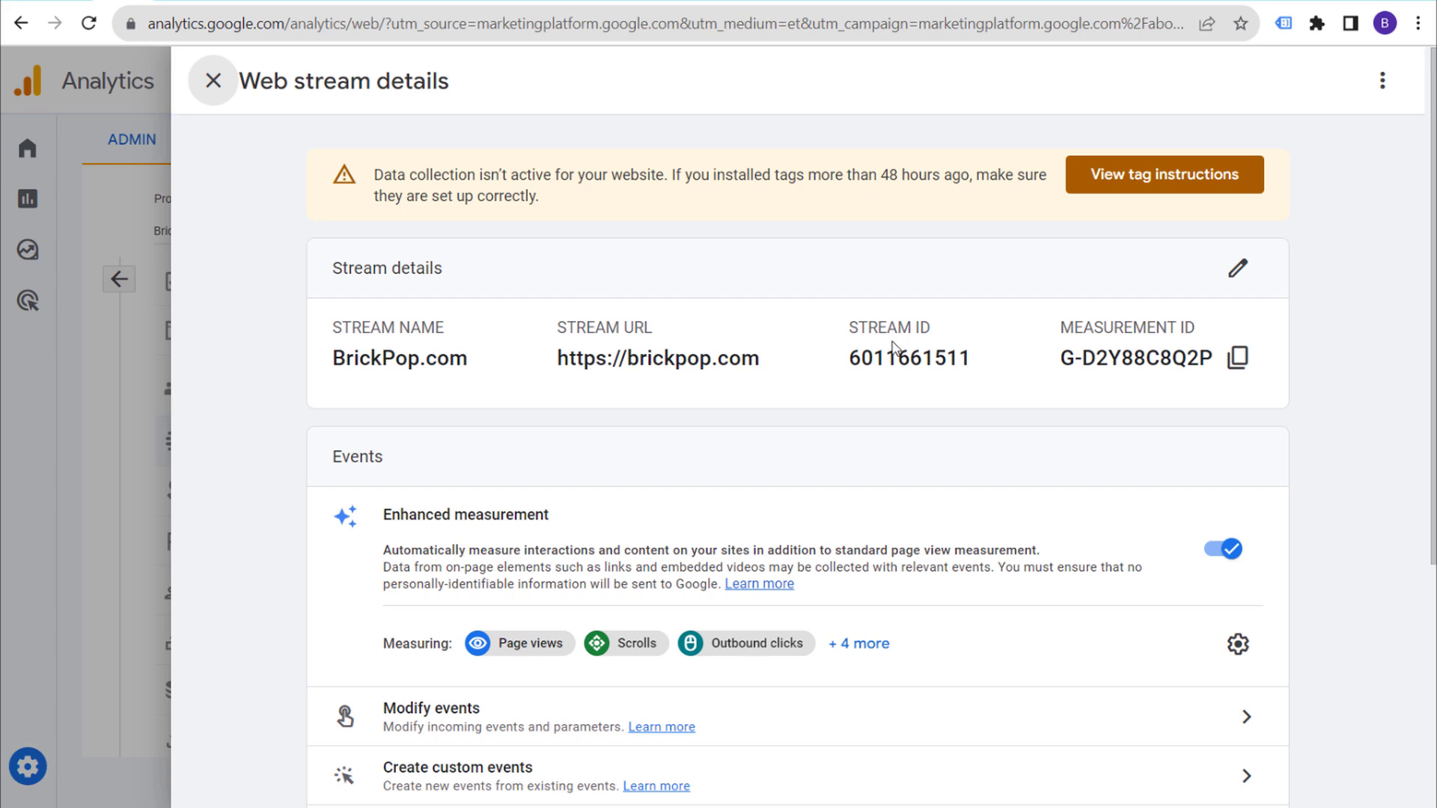
scroll(892, 348, down, 5)
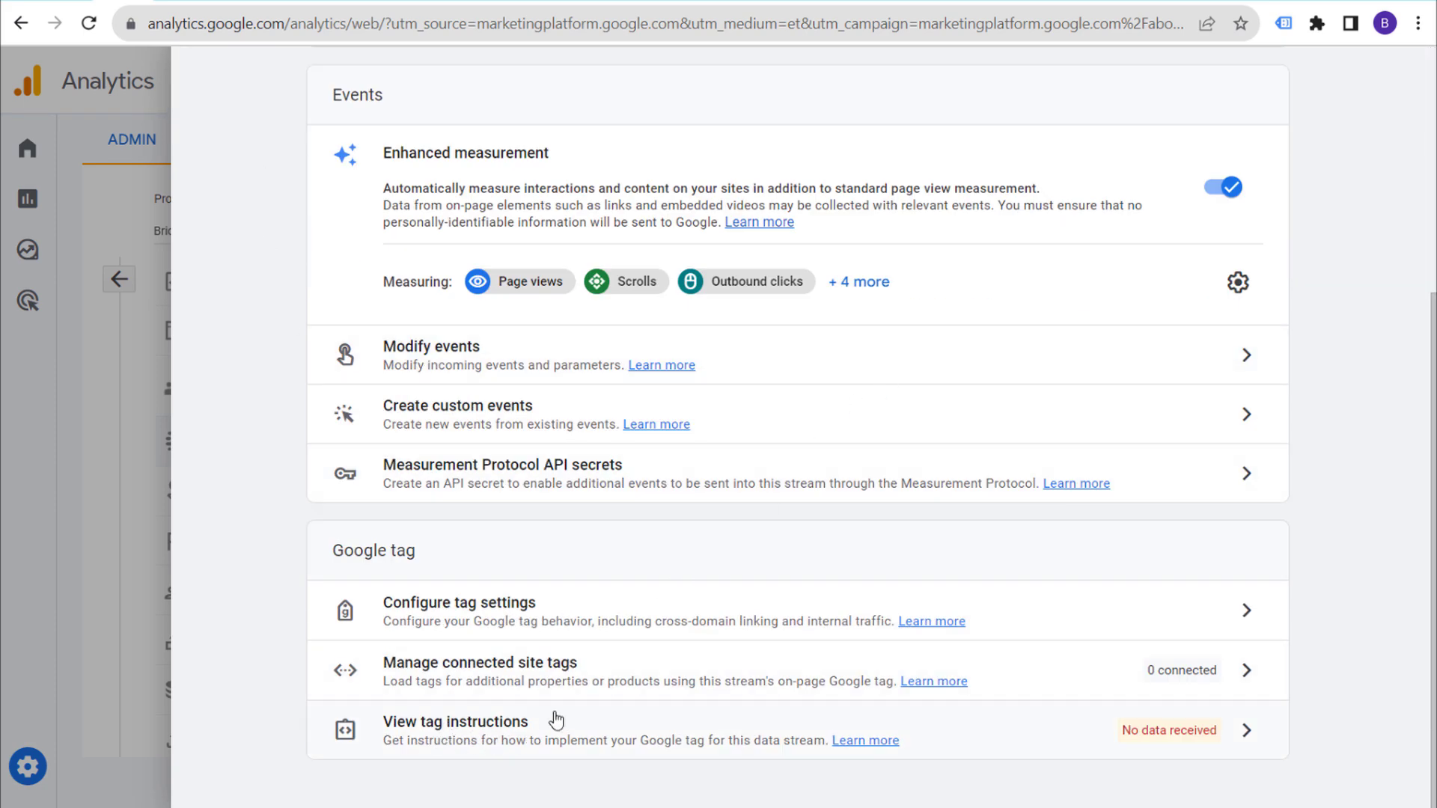
click(677, 719)
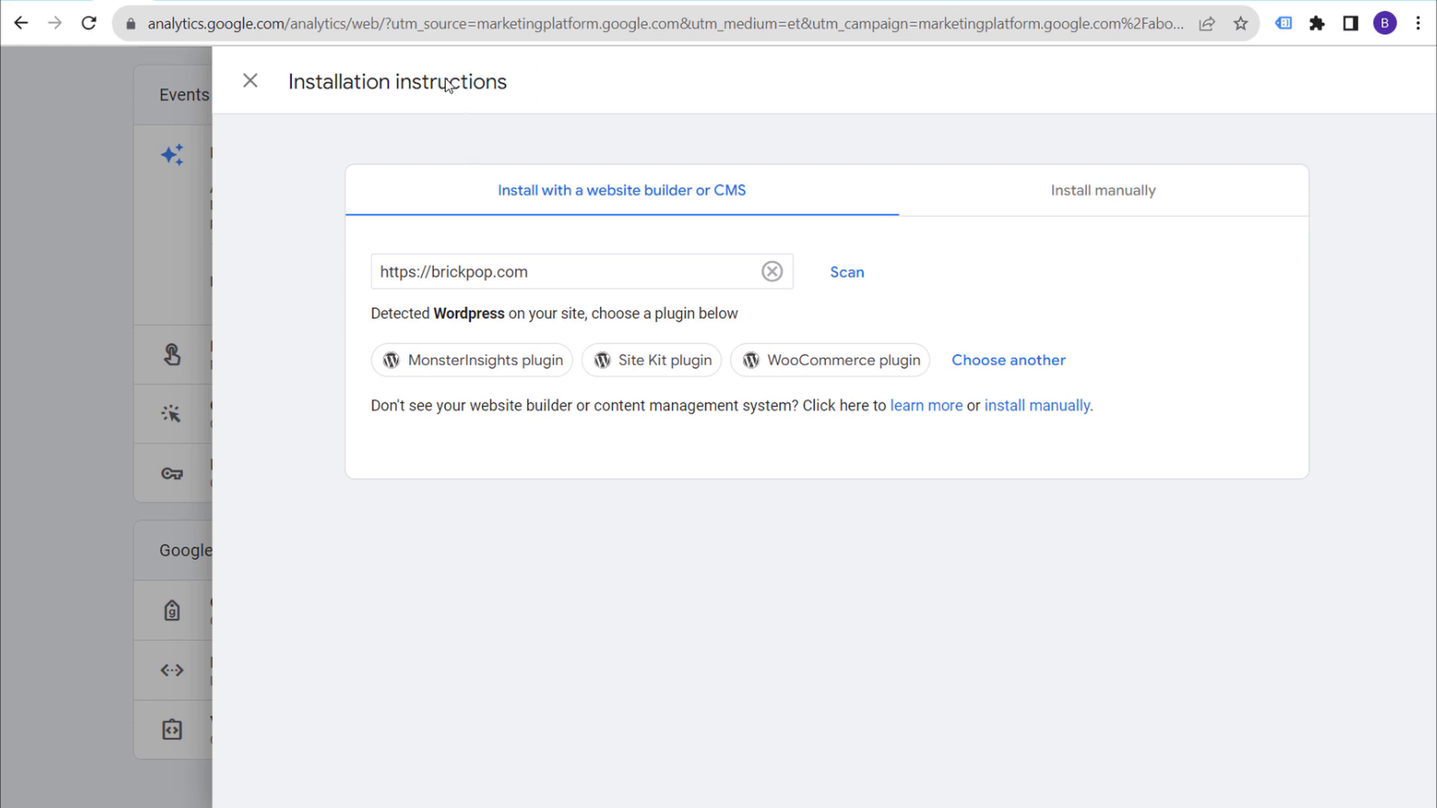
- Review the manual installation code snippet, then close the installation instructions
click(999, 199)
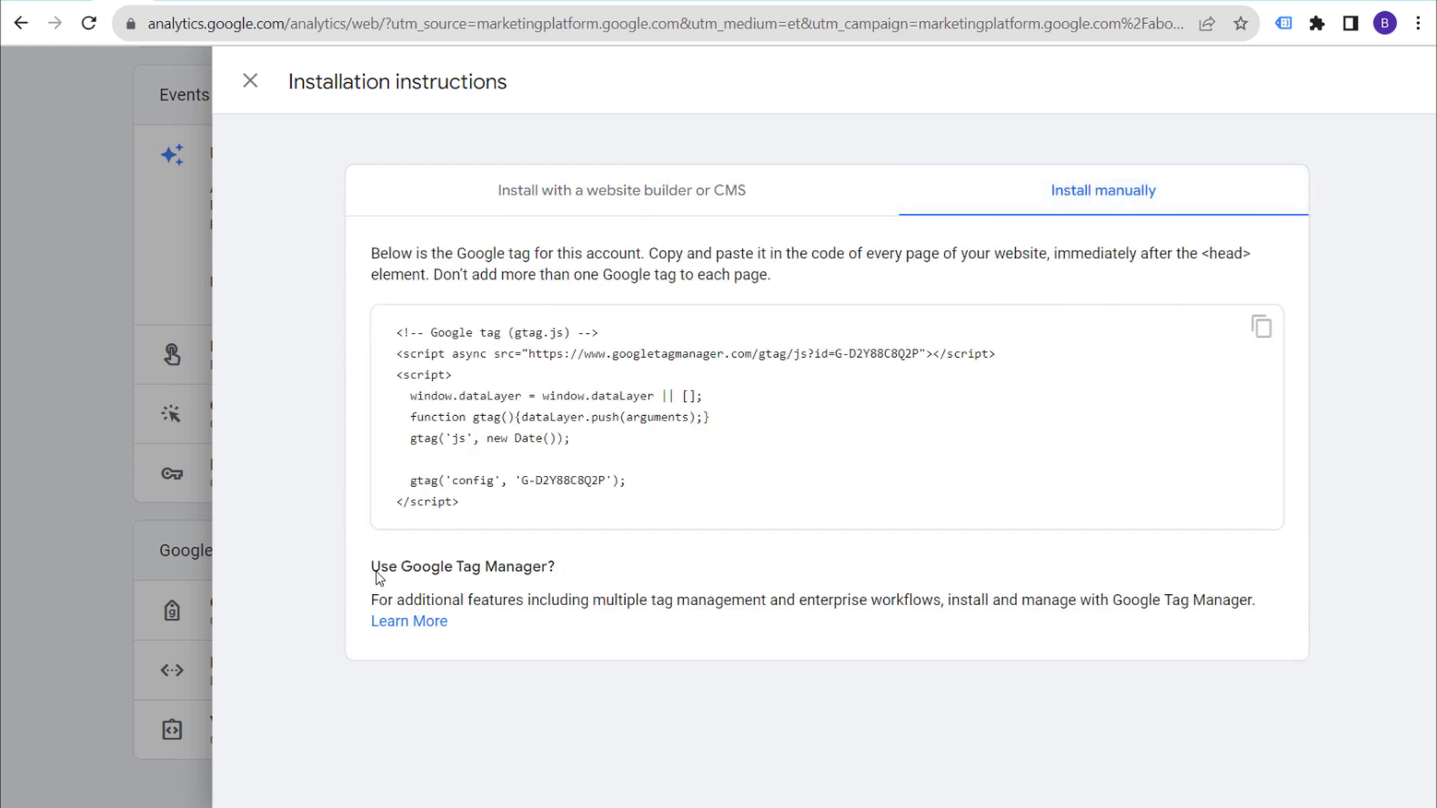
click(574, 189)
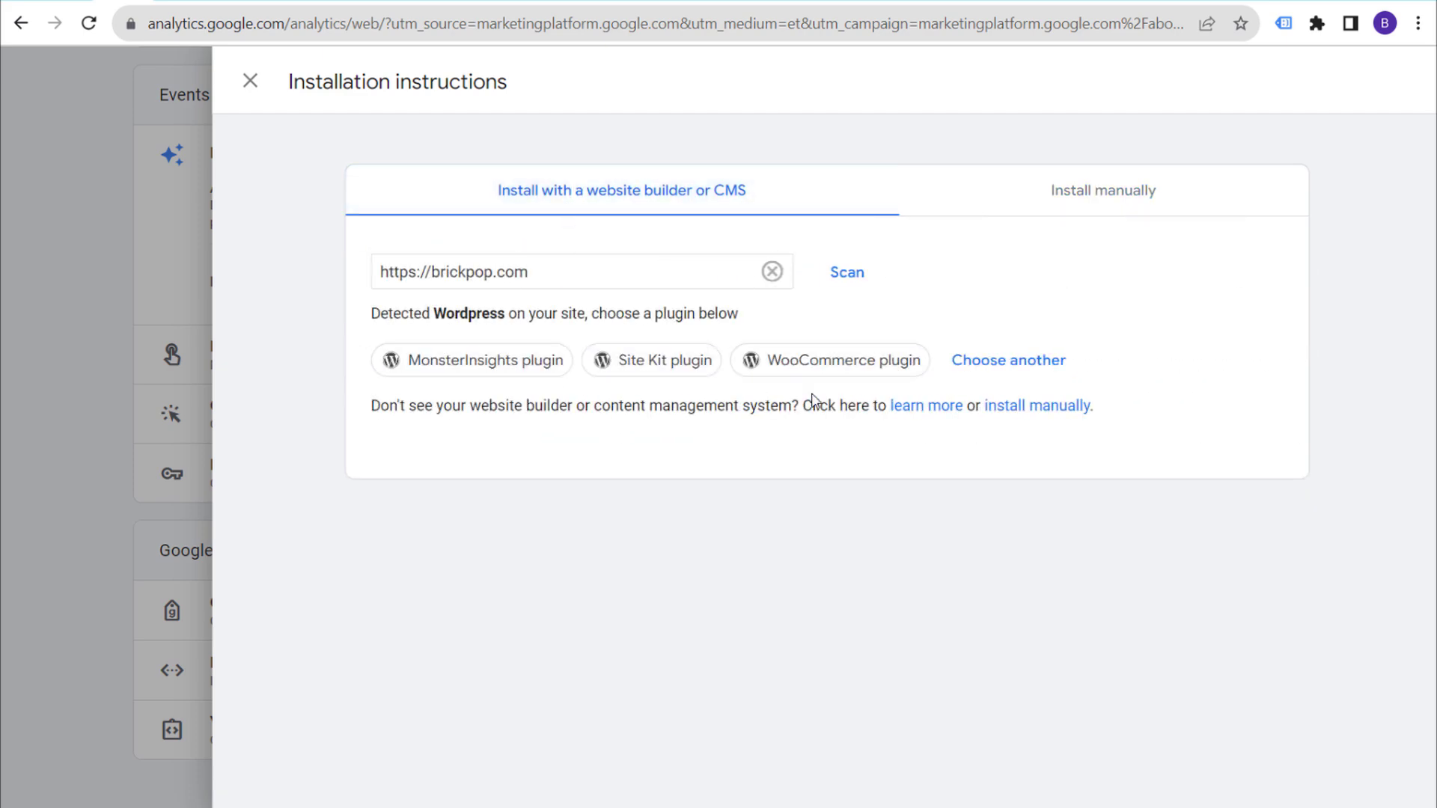
click(250, 80)
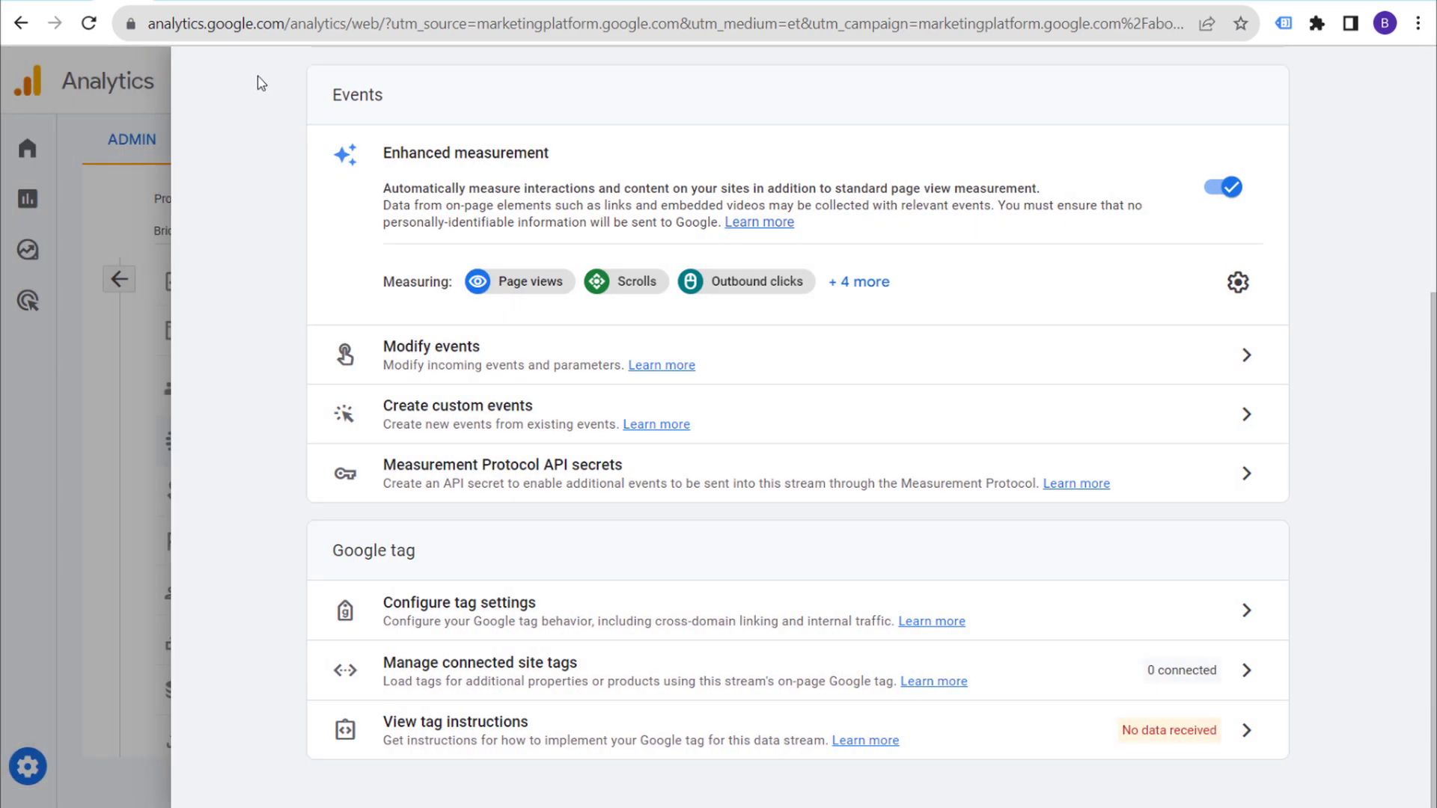
scroll(285, 258, up, 5)
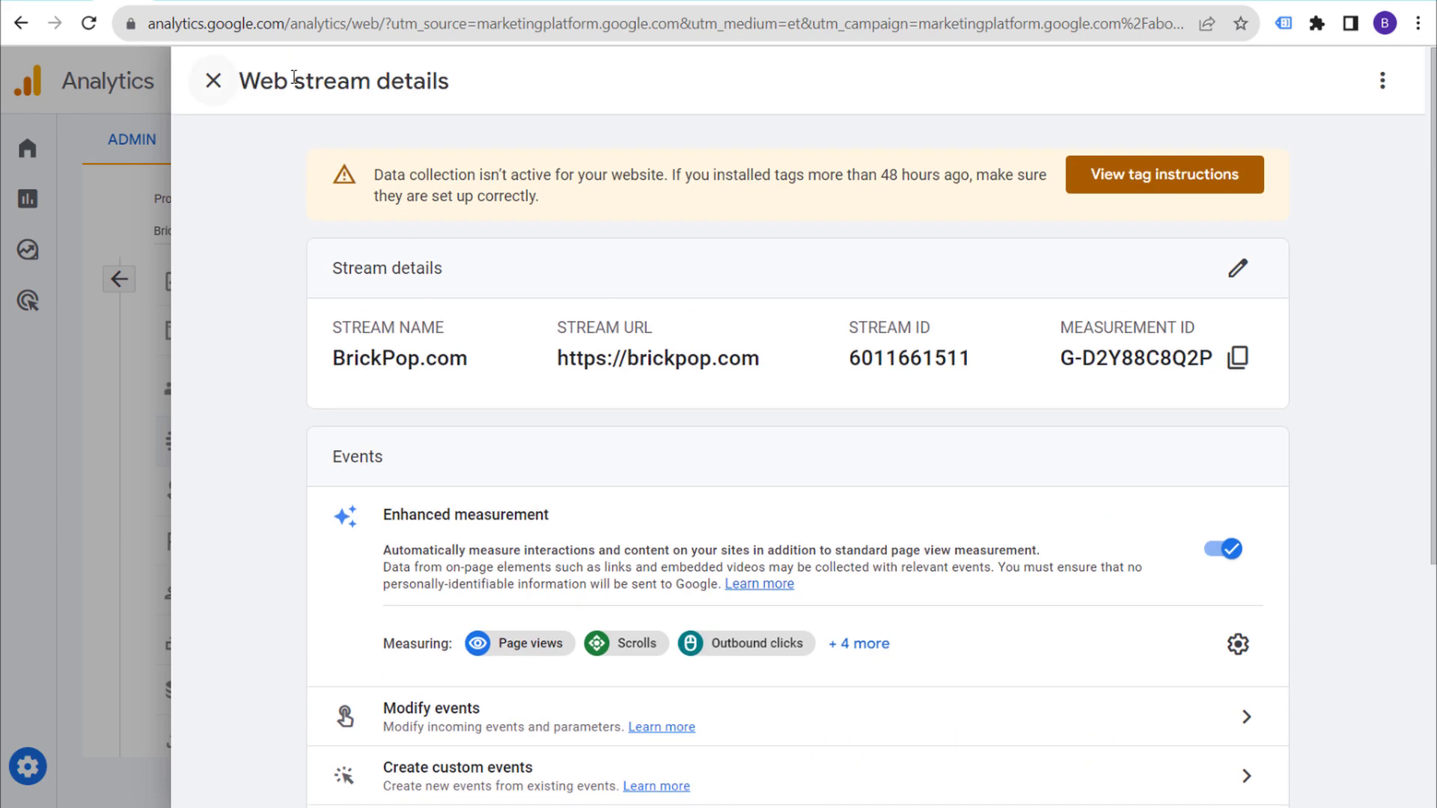
- Reopen the BrickPop.com web stream and copy measurement ID G-D2Y88C8Q2P
click(213, 81)
mouse_move(4, 778)
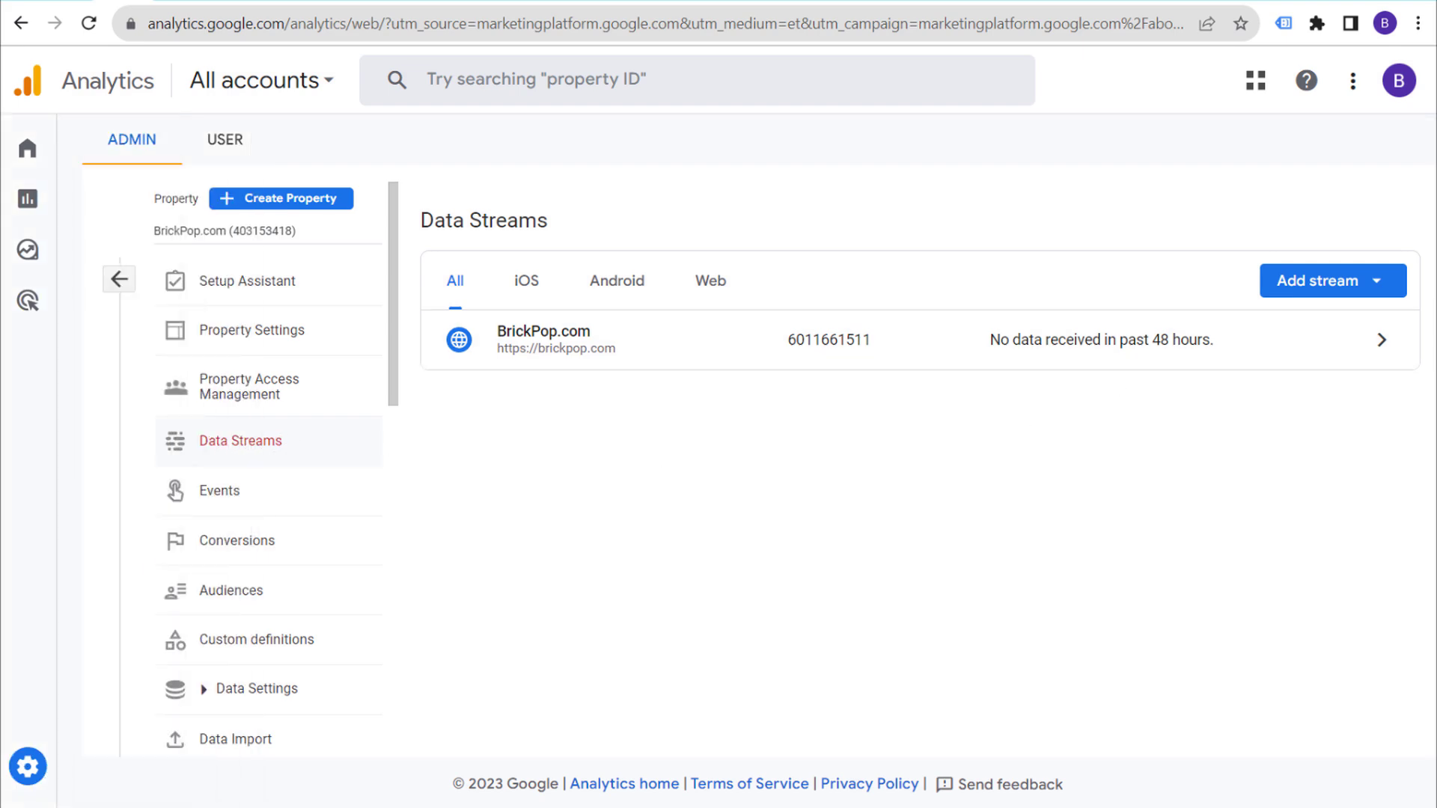
click(1379, 343)
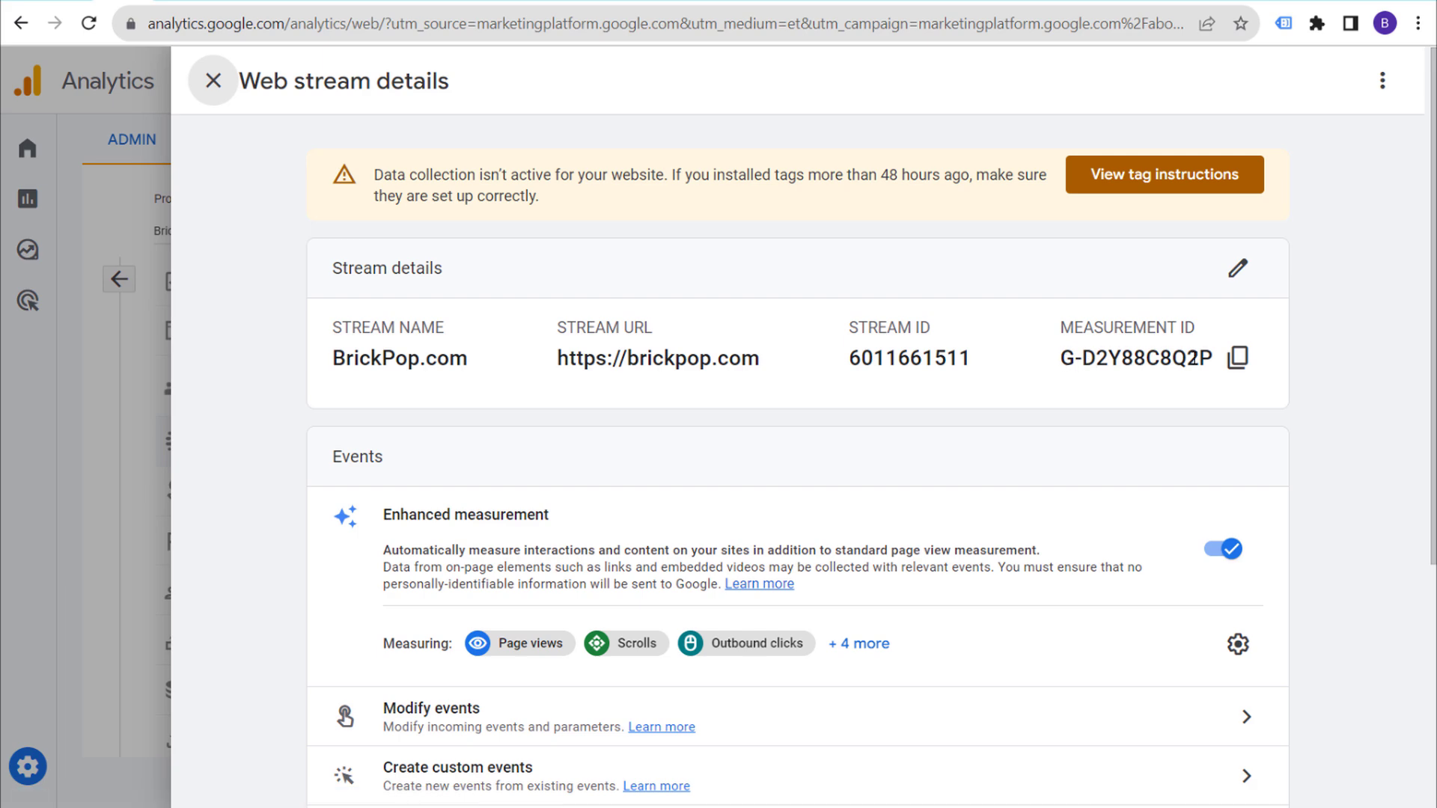
click(1235, 359)
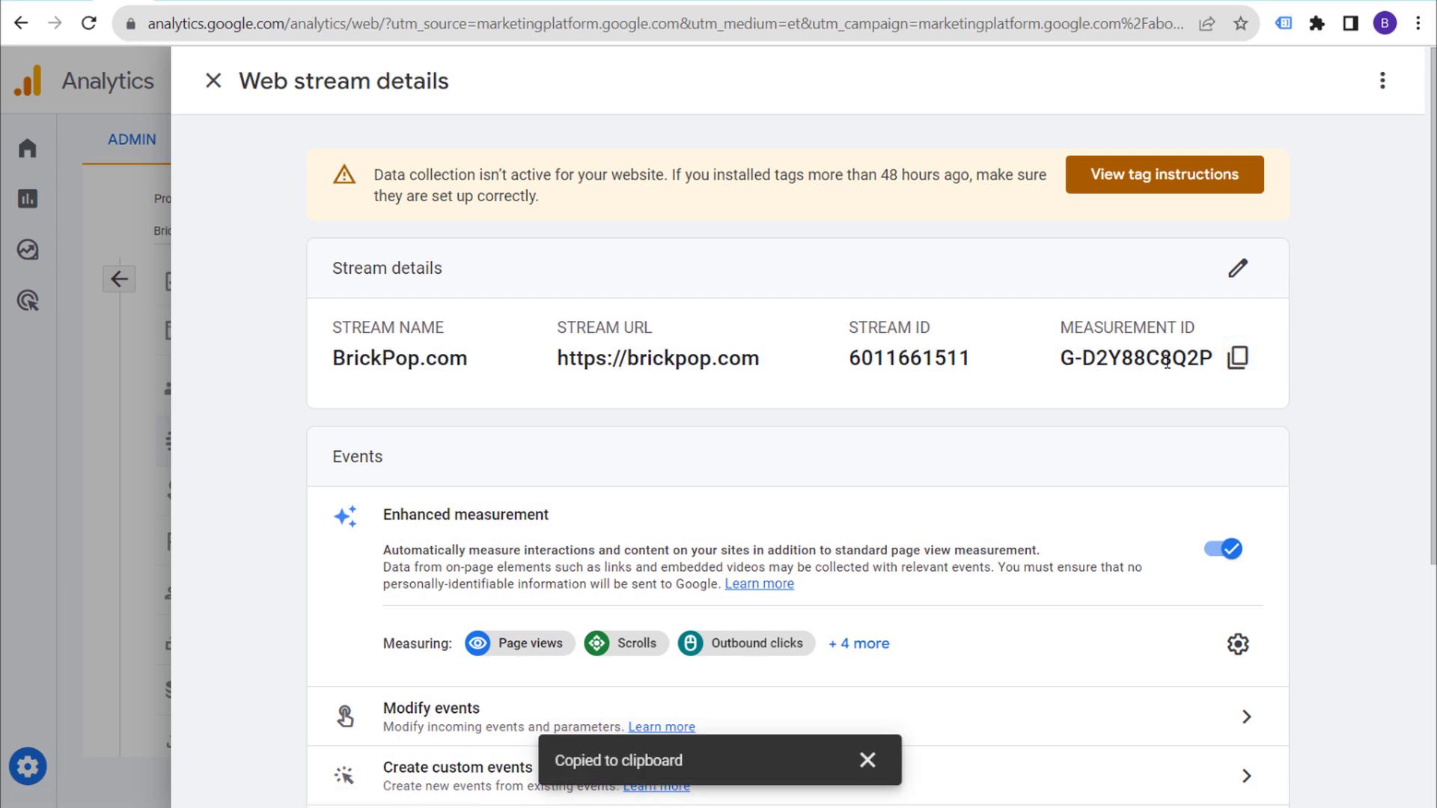
click(266, 2)
- Create a new Google Analytics: GA4 Configuration tag named 'GA4 Configuration'
click(249, 83)
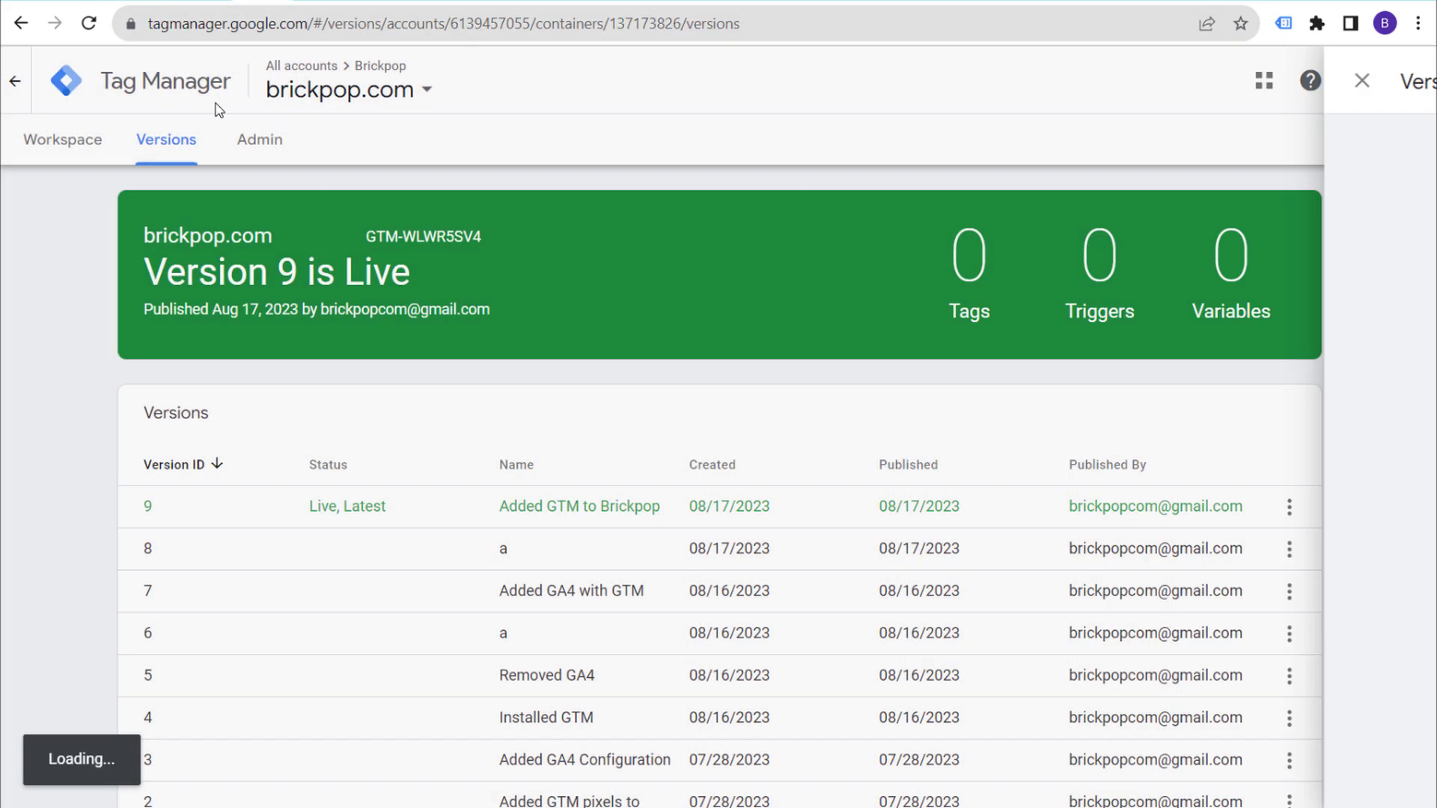
click(66, 146)
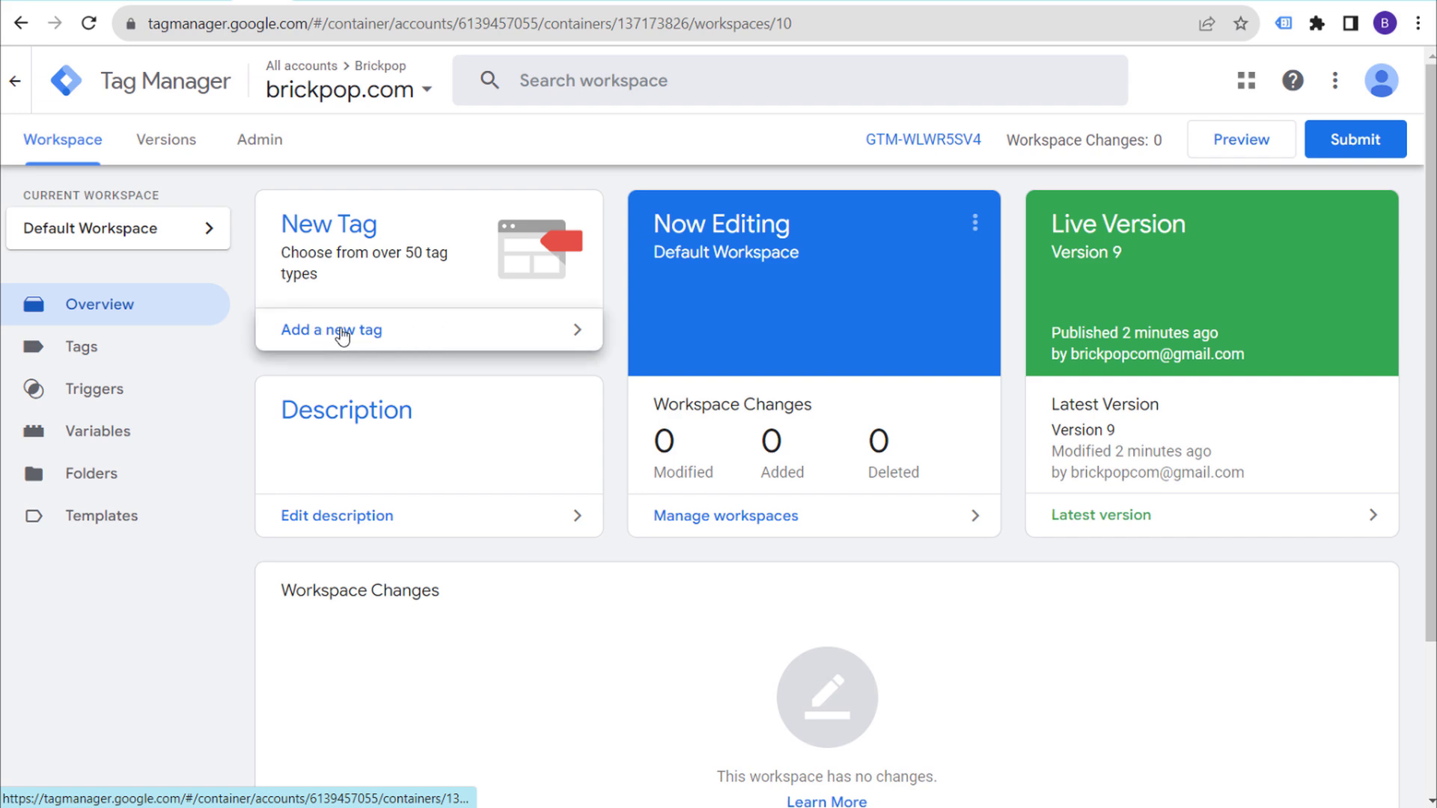
click(423, 336)
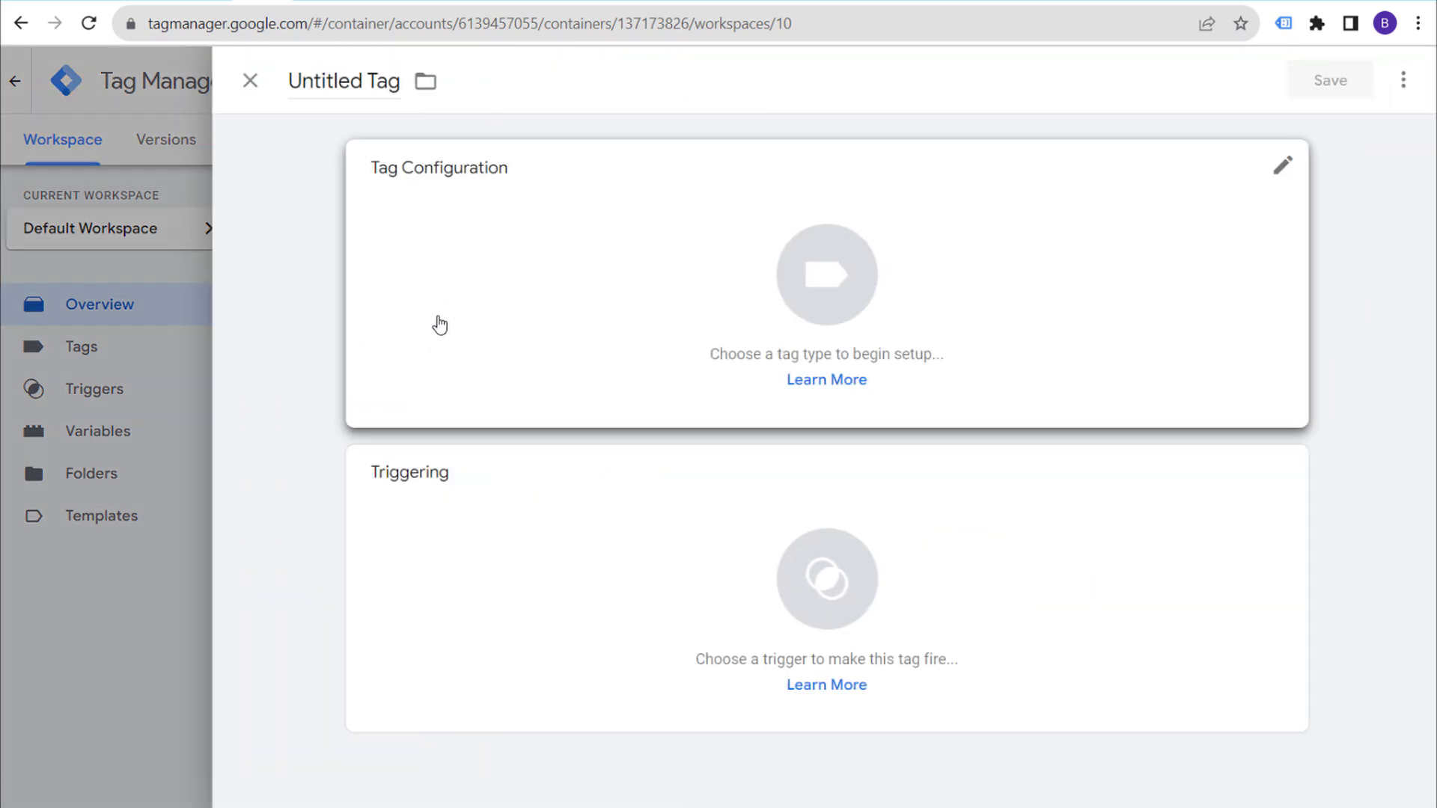
click(649, 271)
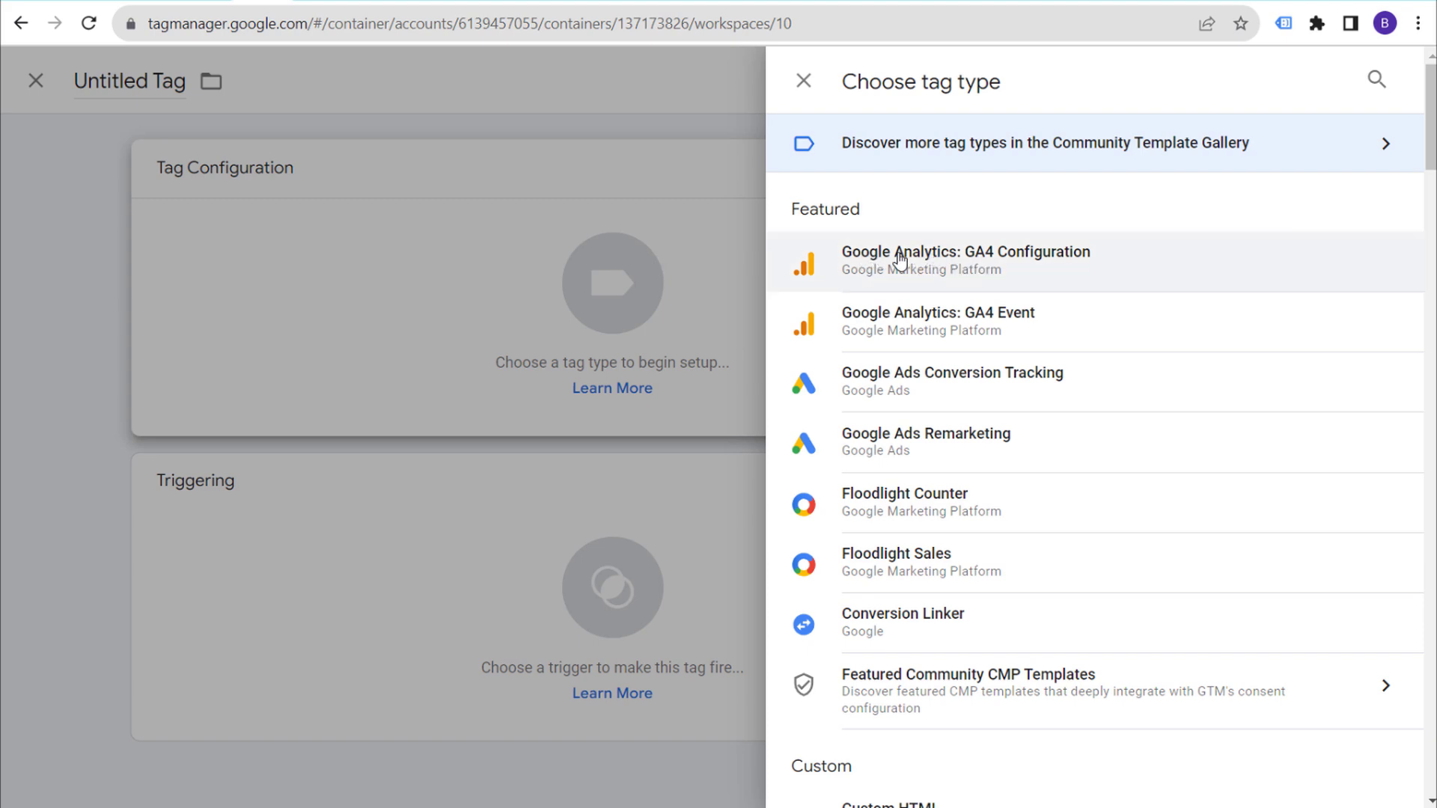
click(999, 258)
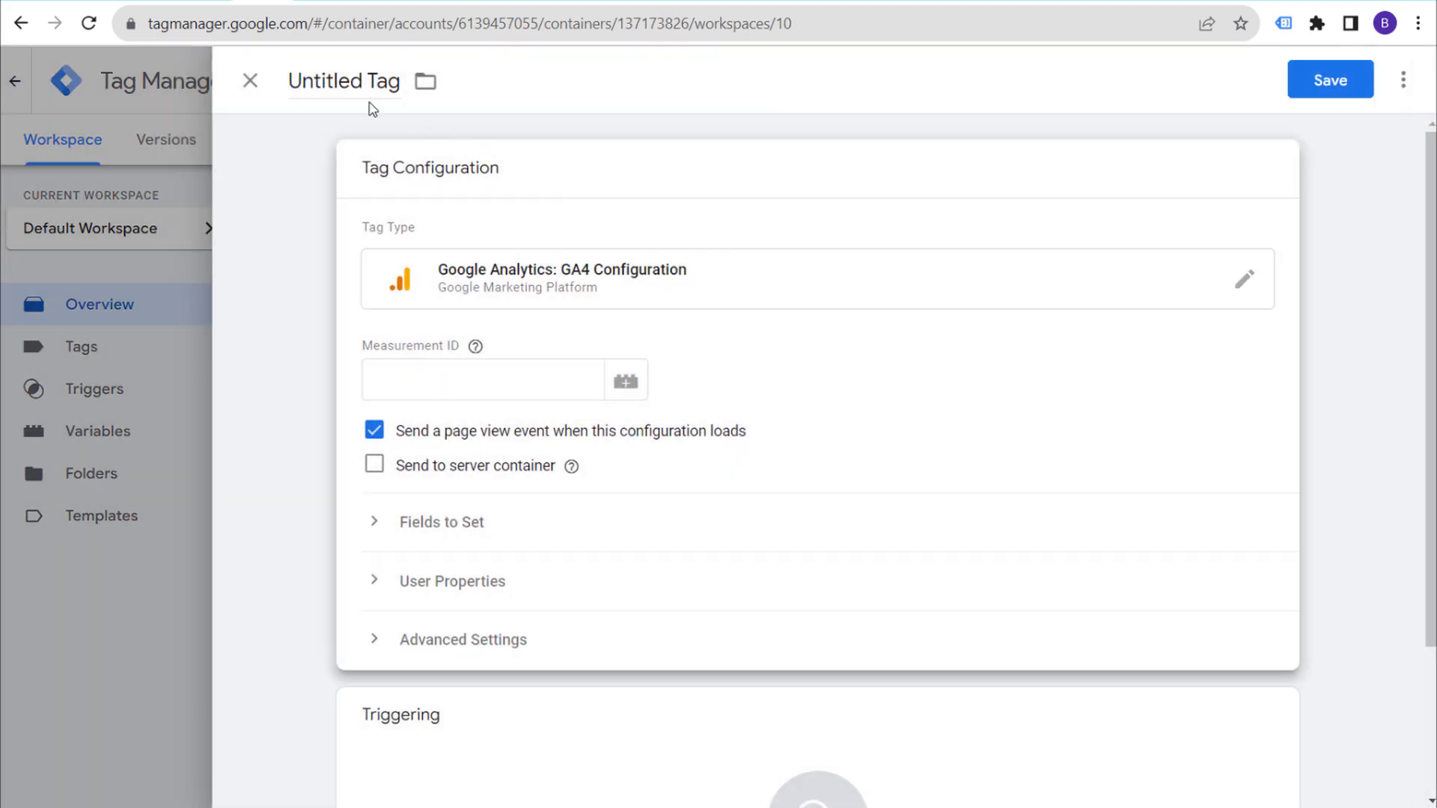
click(342, 80)
text(GA4 Configuration)
click(277, 271)
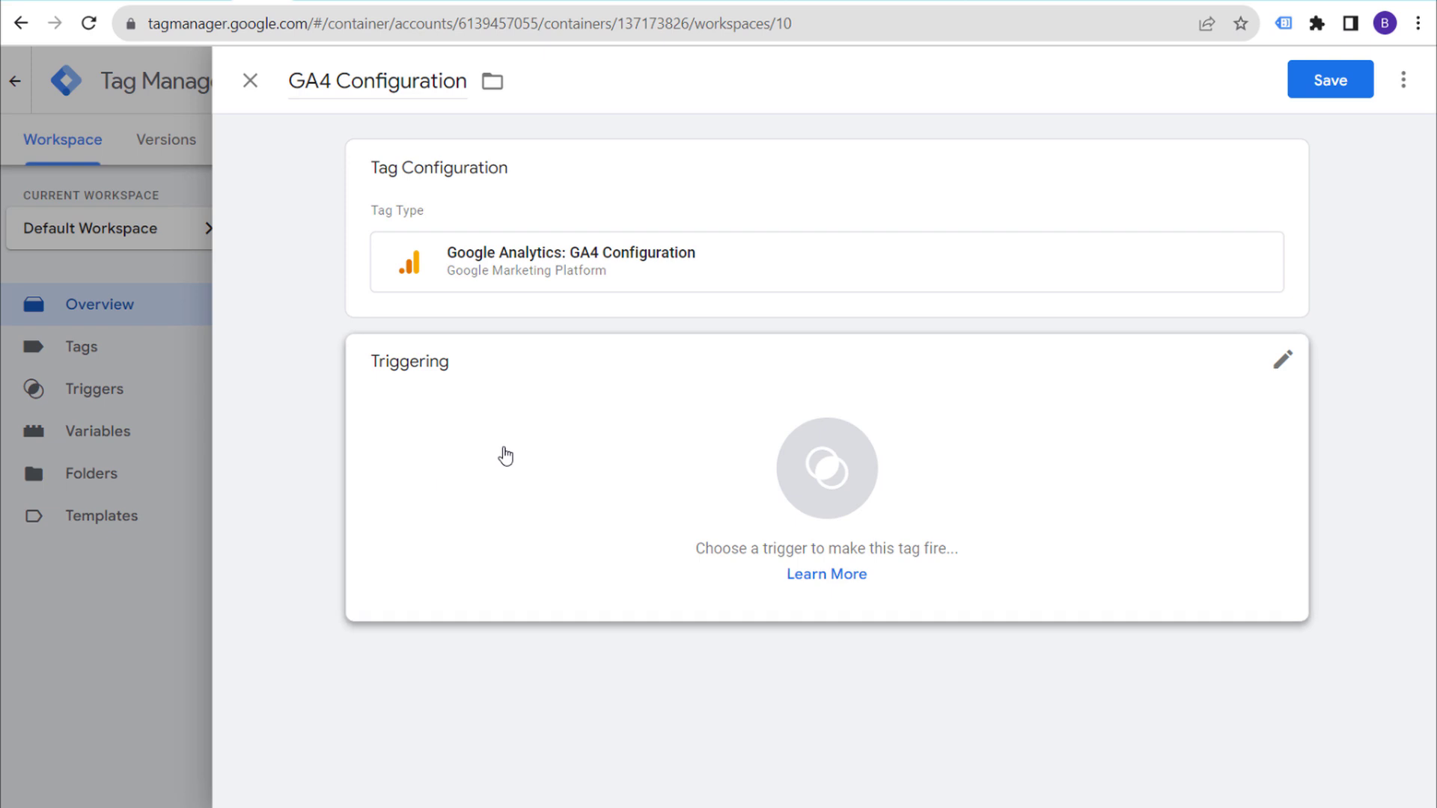
- Enter measurement ID G-D2Y88C8Q2P, set the All Pages trigger, and save the tag
click(704, 210)
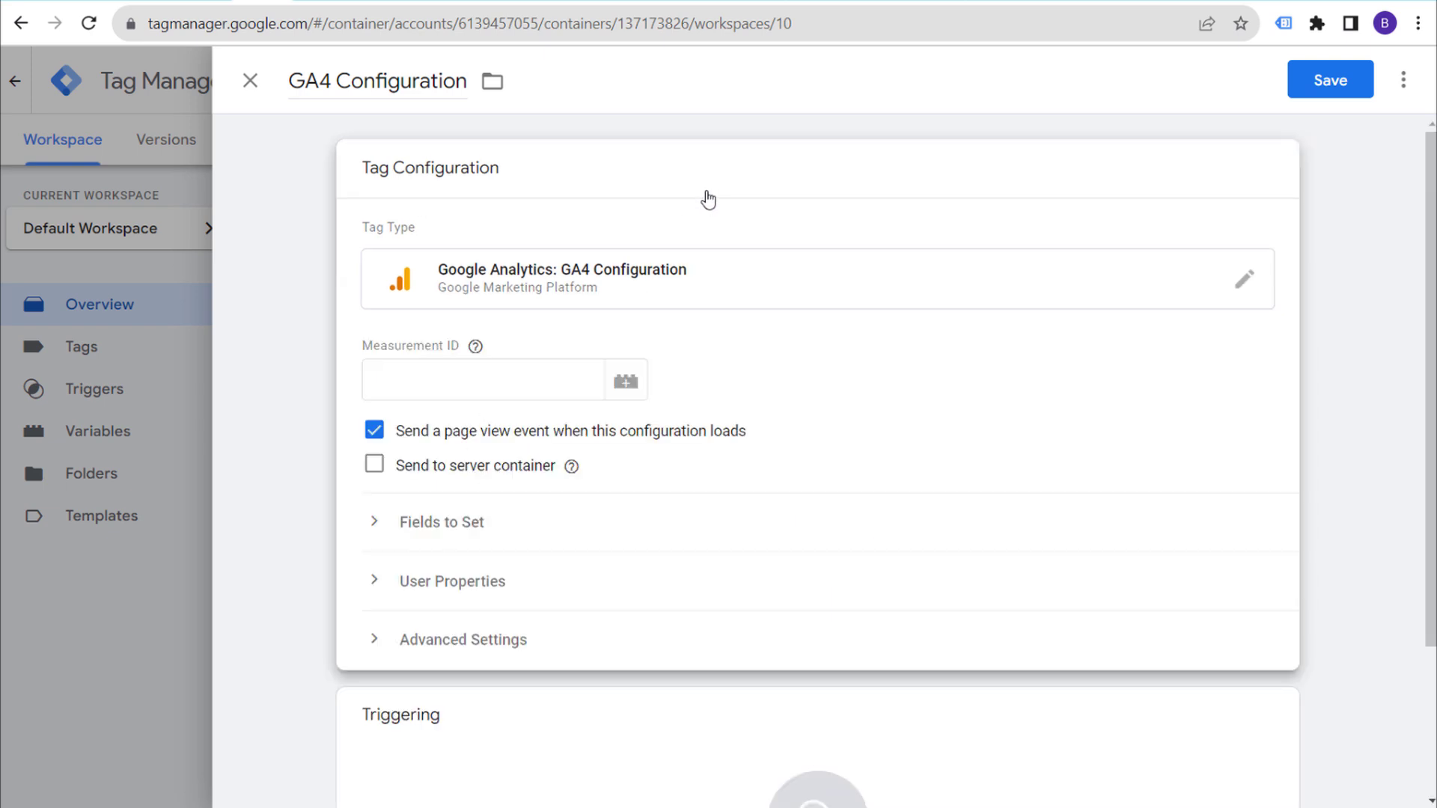
click(461, 385)
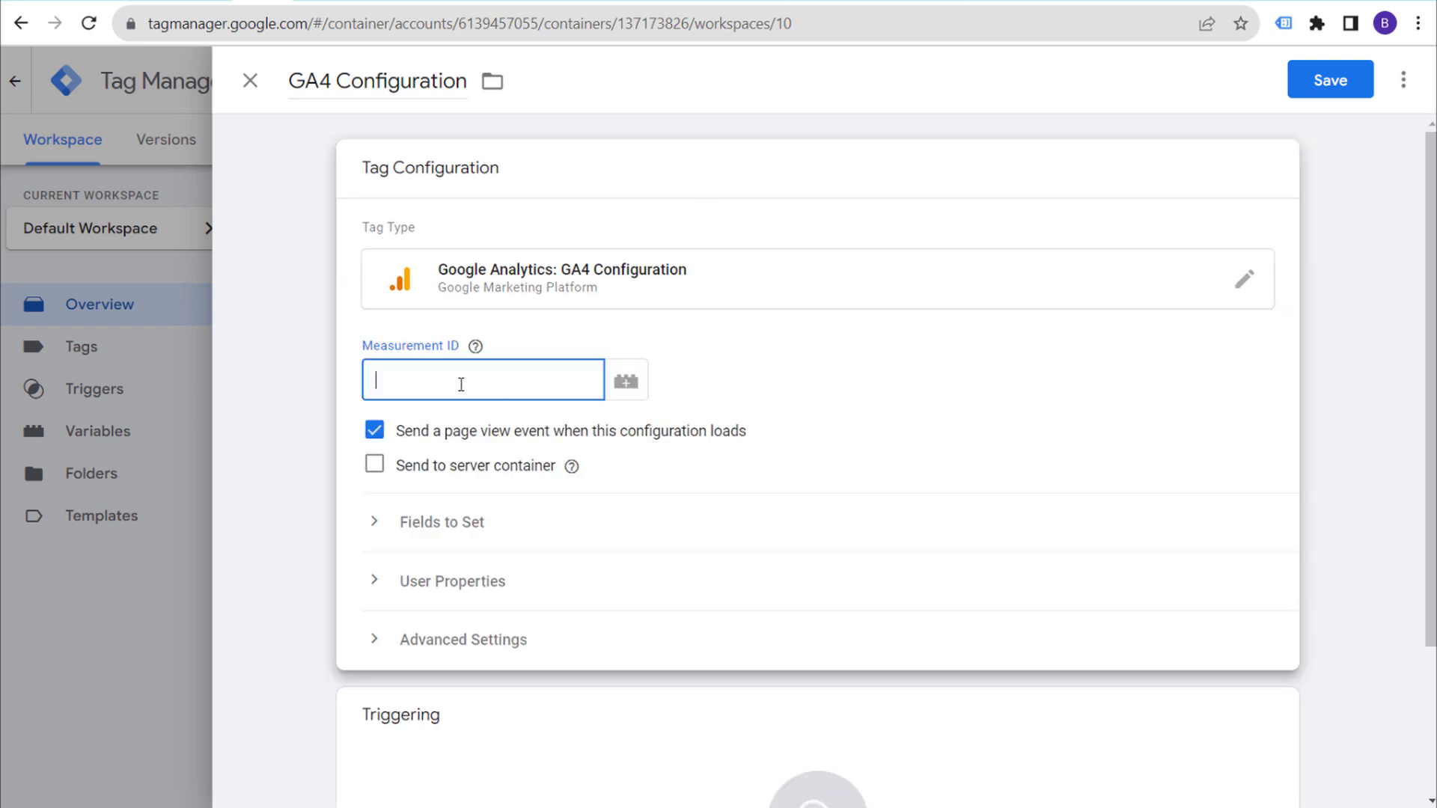
key(ctrl+v)
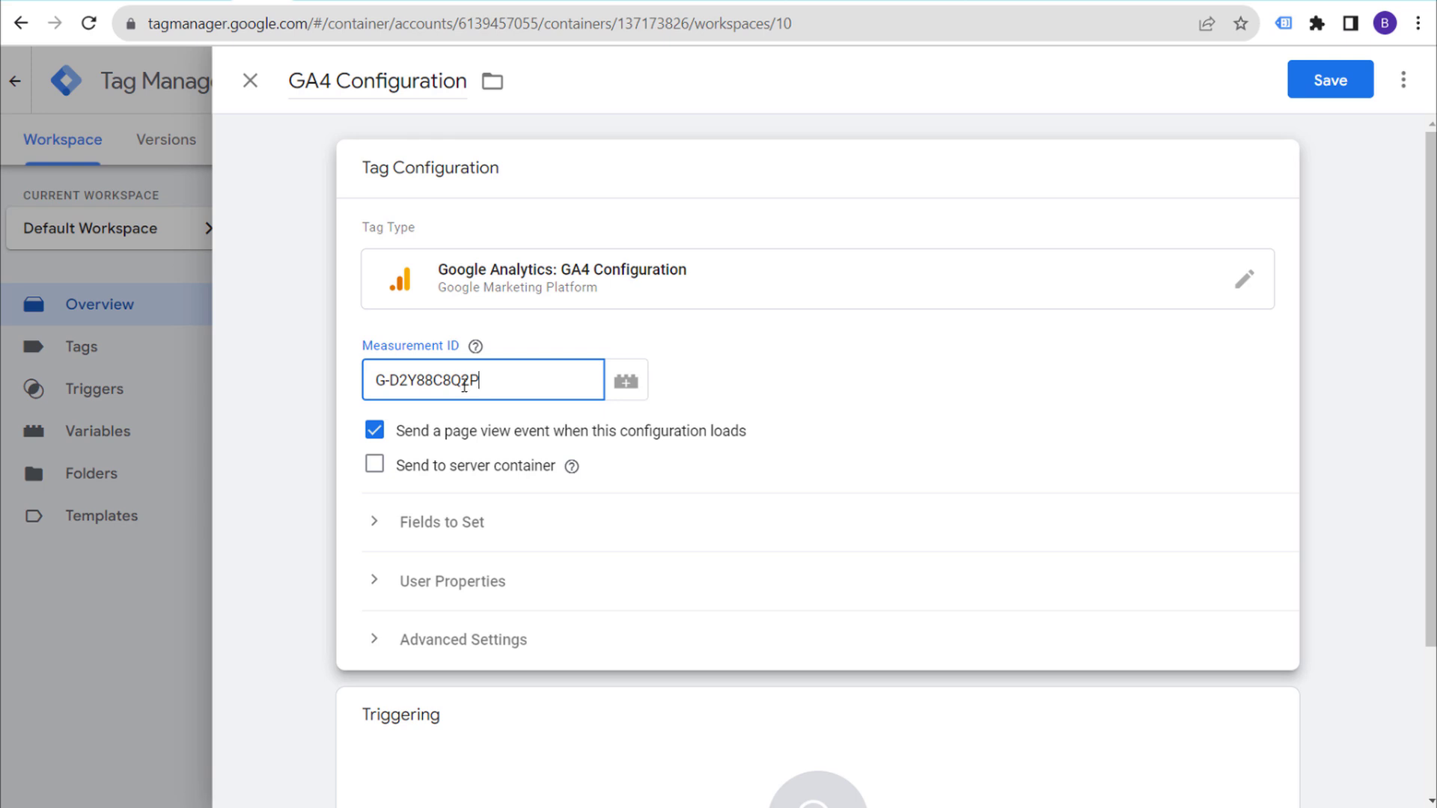
key(alt+Tab)
drag(1061, 358, 1205, 360)
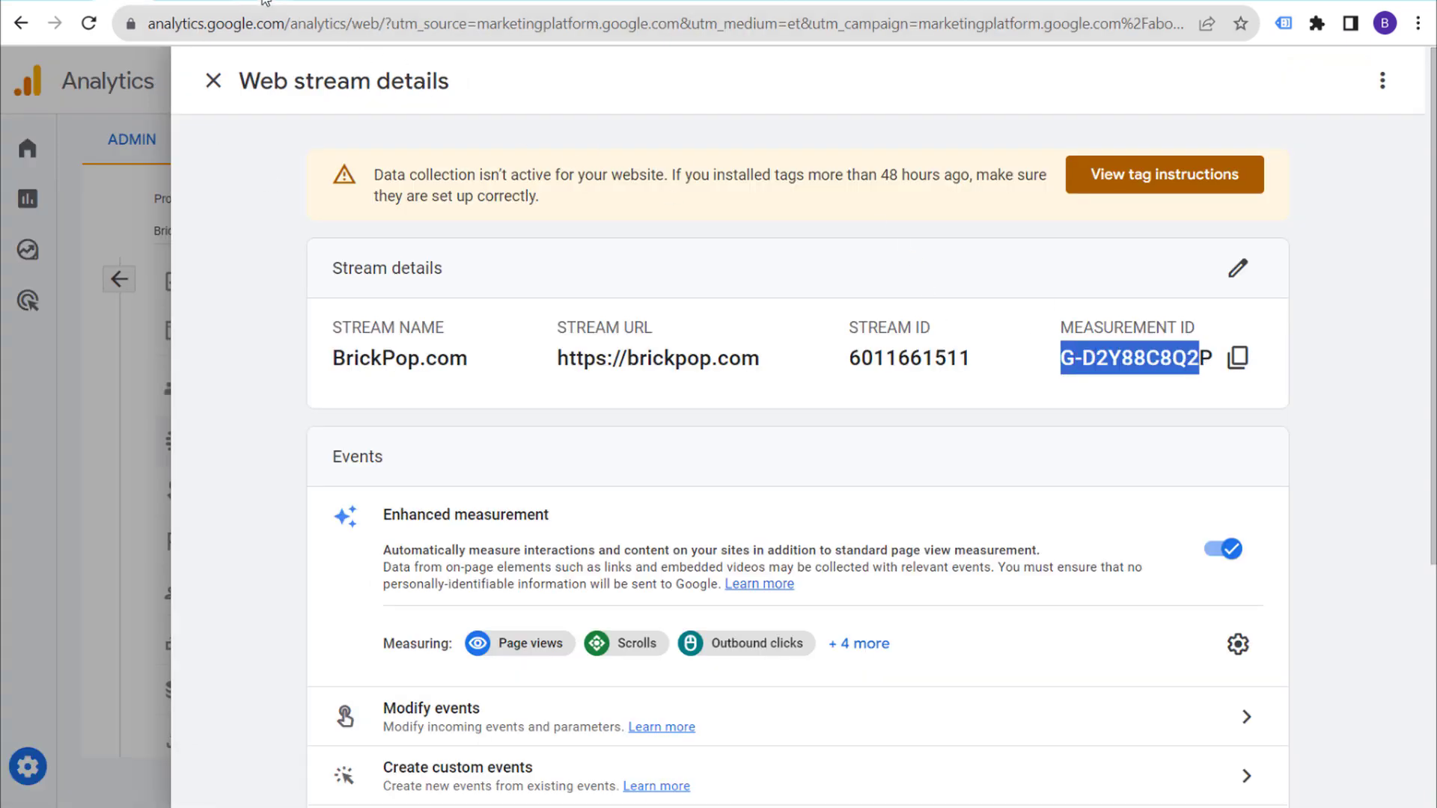
key(alt+Tab)
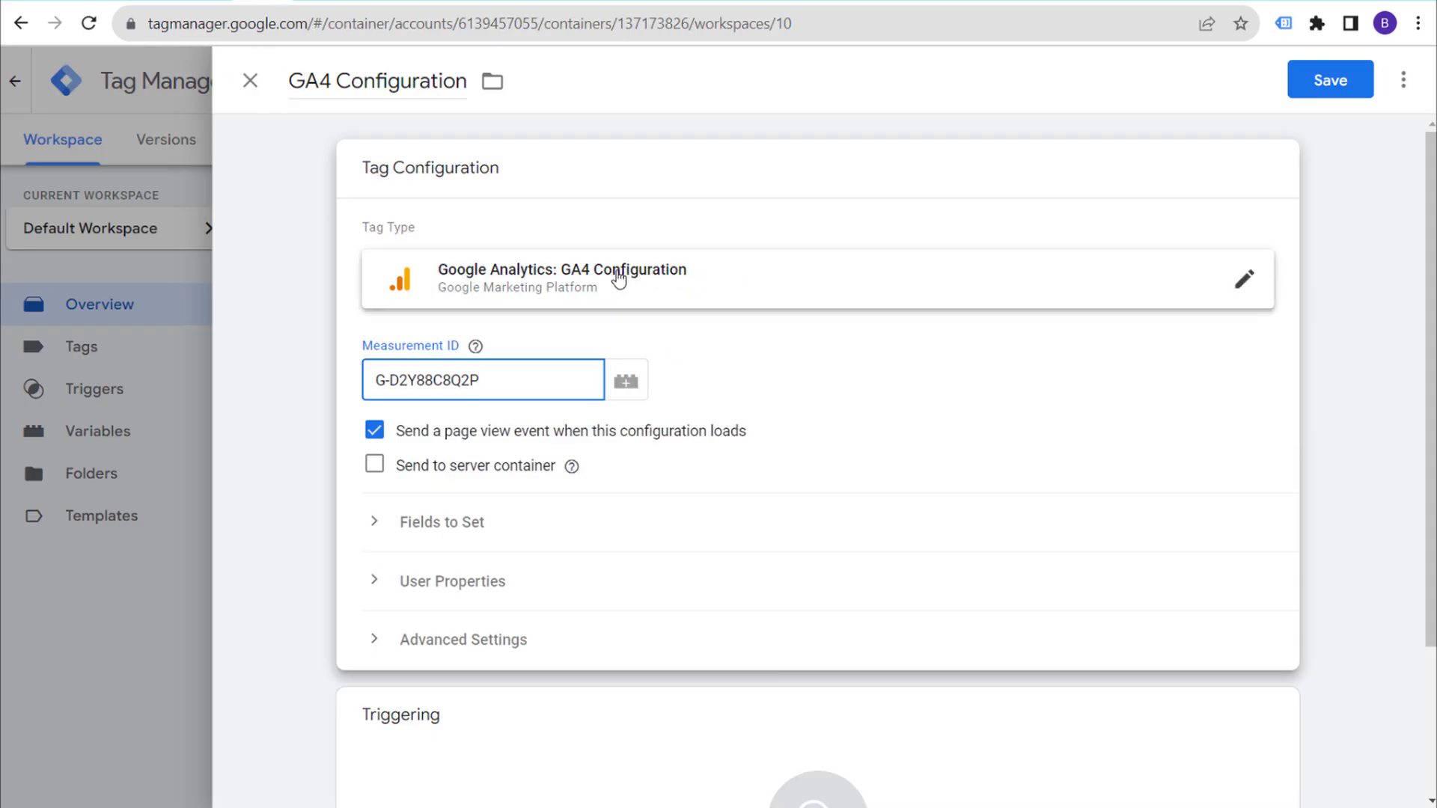
scroll(831, 407, down, 3)
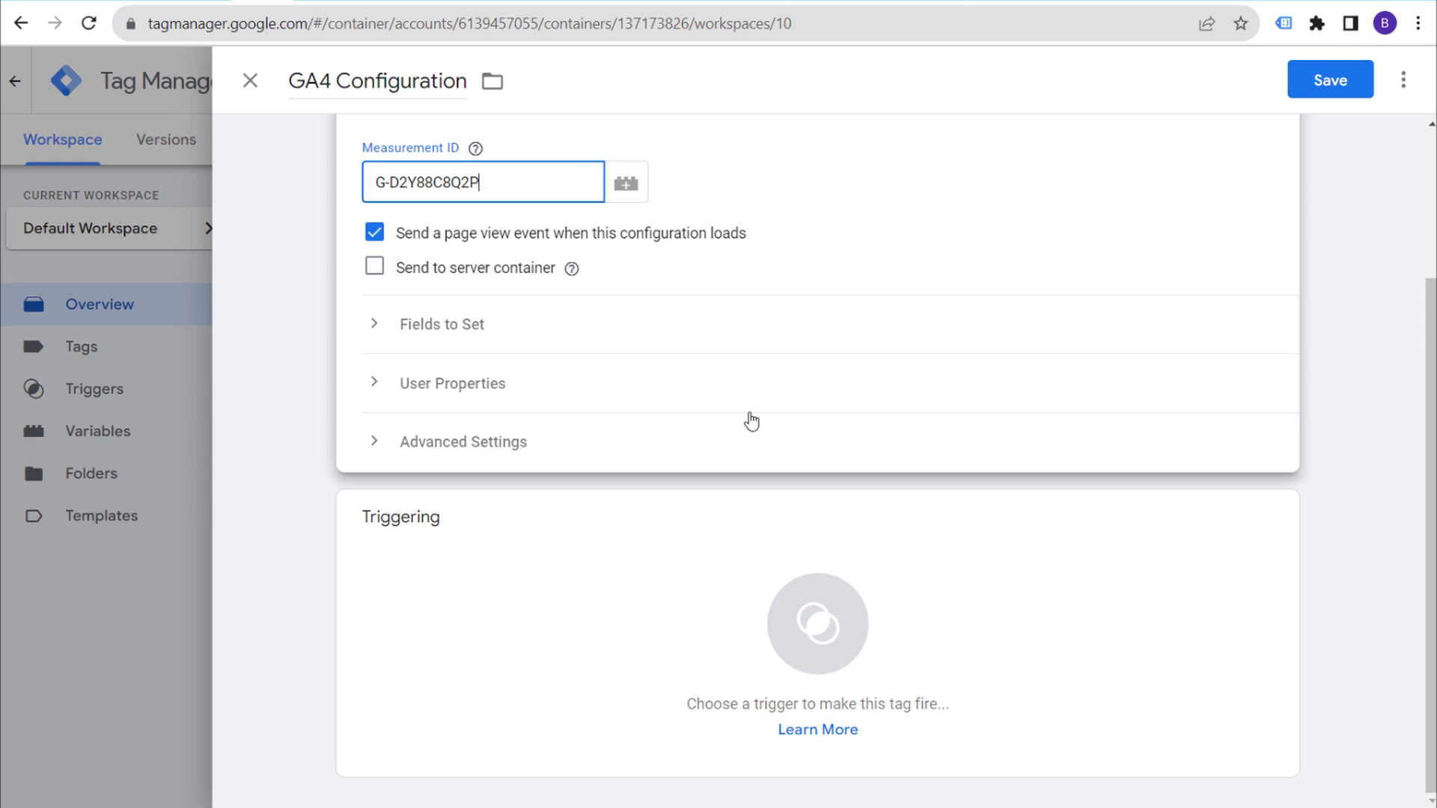
click(612, 571)
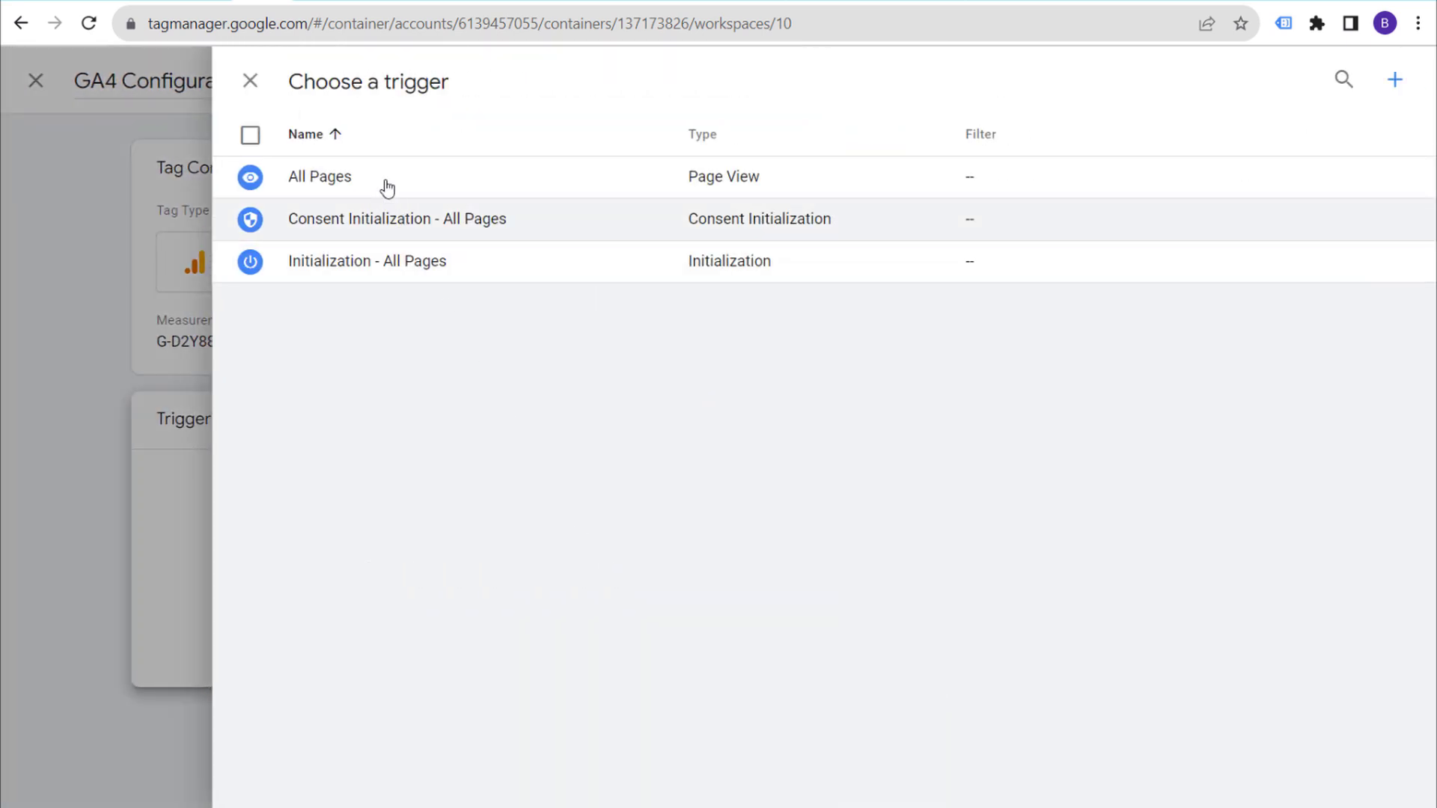
click(386, 187)
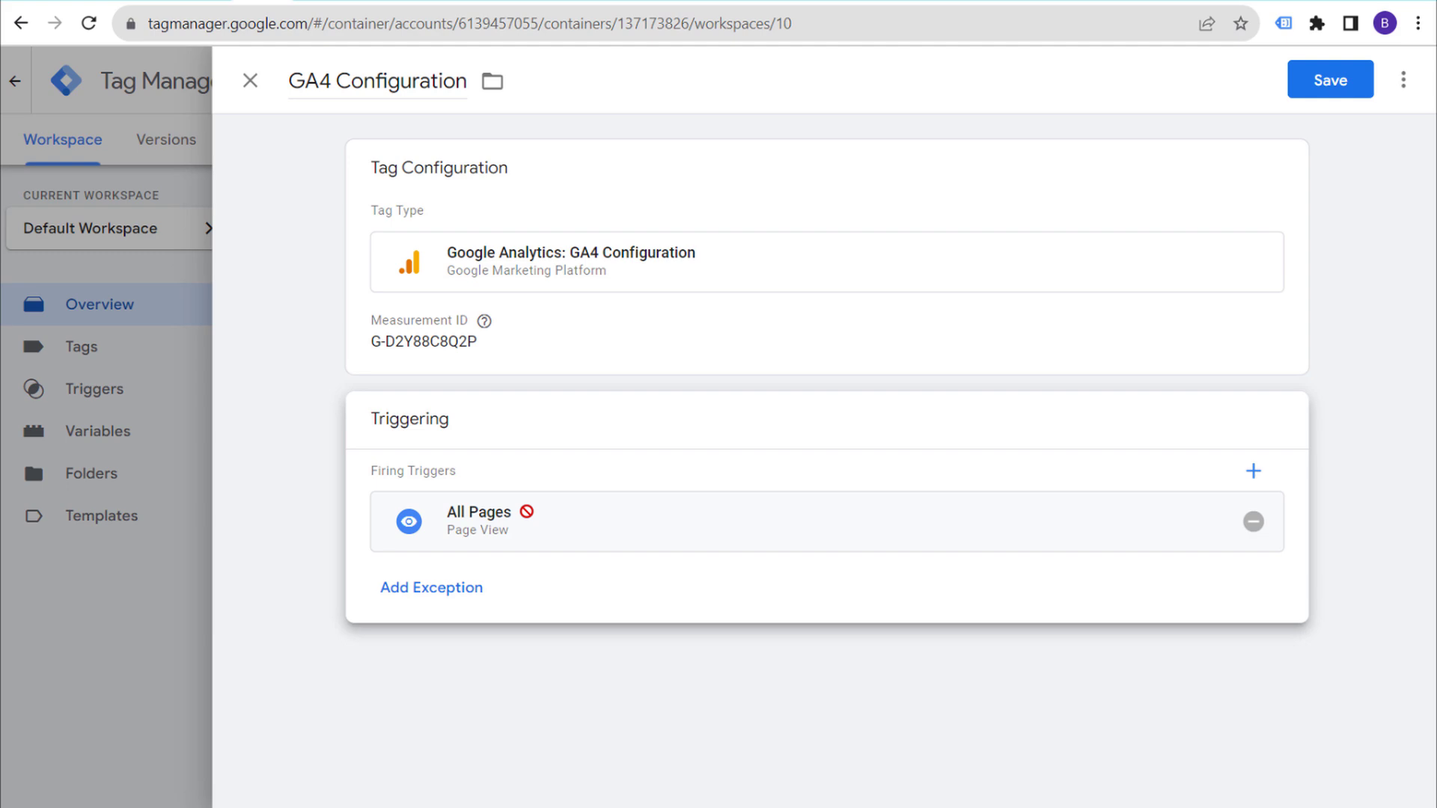
click(1314, 87)
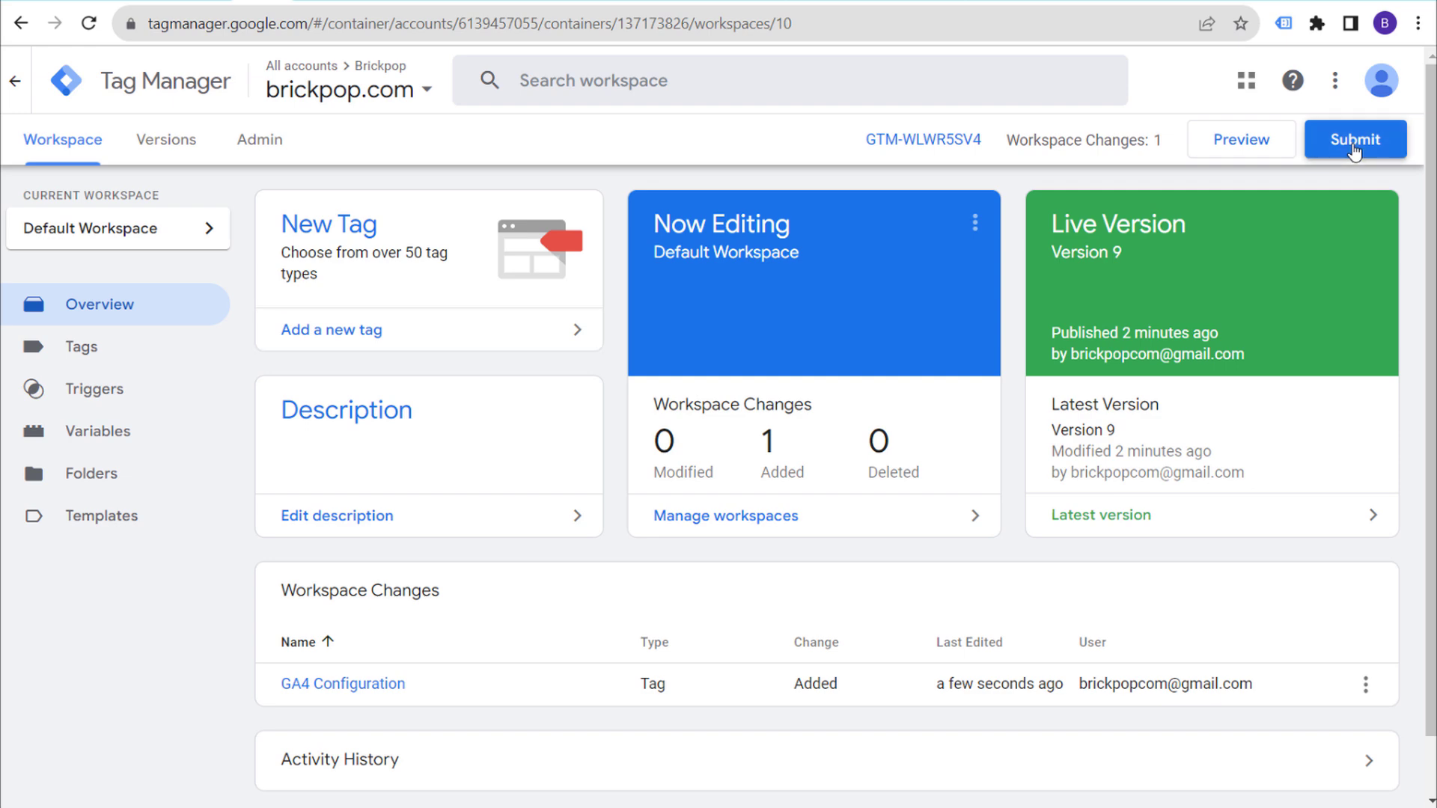
- Publish Version 10 with name and description 'Added GA4'
click(1354, 150)
click(549, 324)
text(Added GA4)
key(ctrl+shift+Left)
key(ctrl+shift+Left)
key(ctrl+c)
click(671, 435)
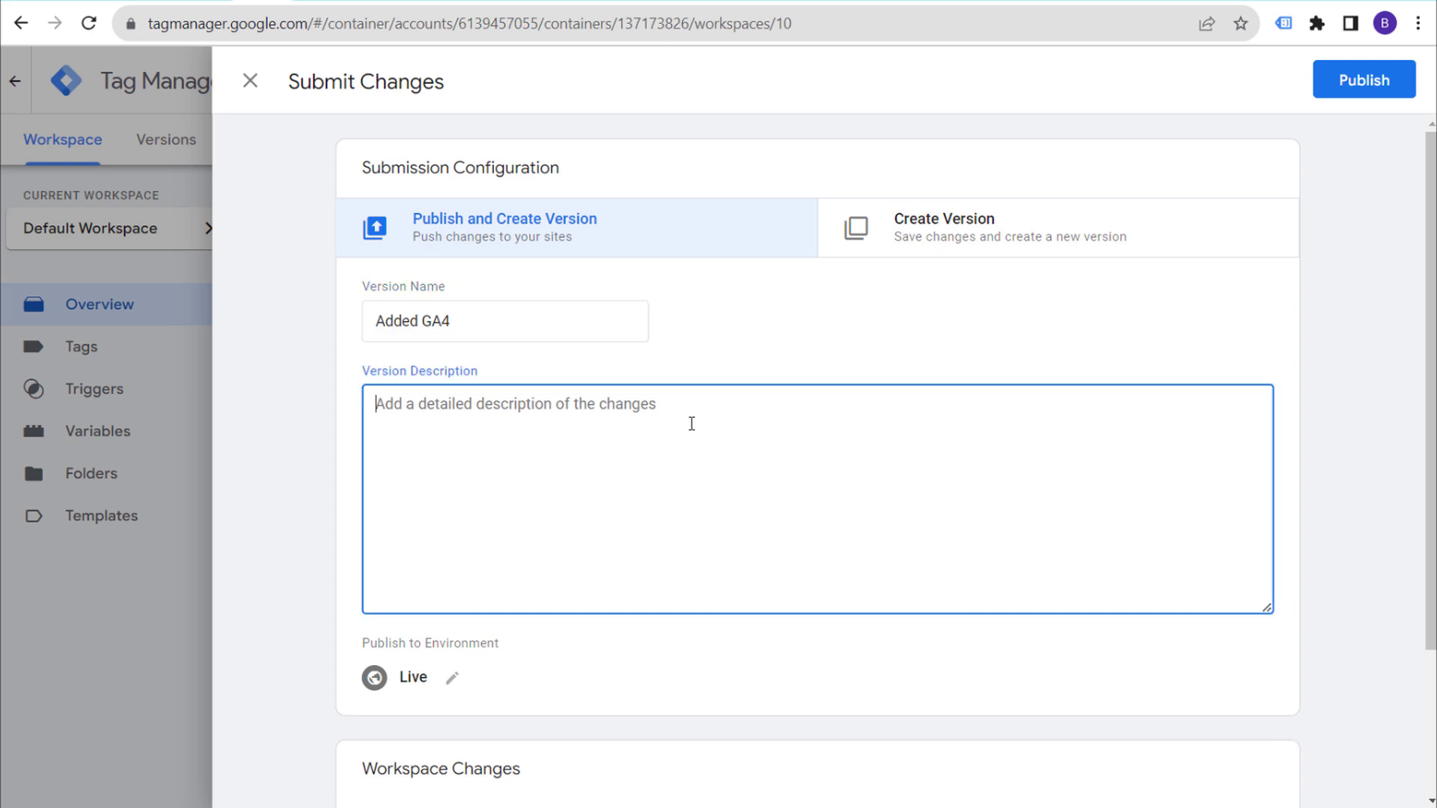
key(ctrl+v)
click(1353, 88)
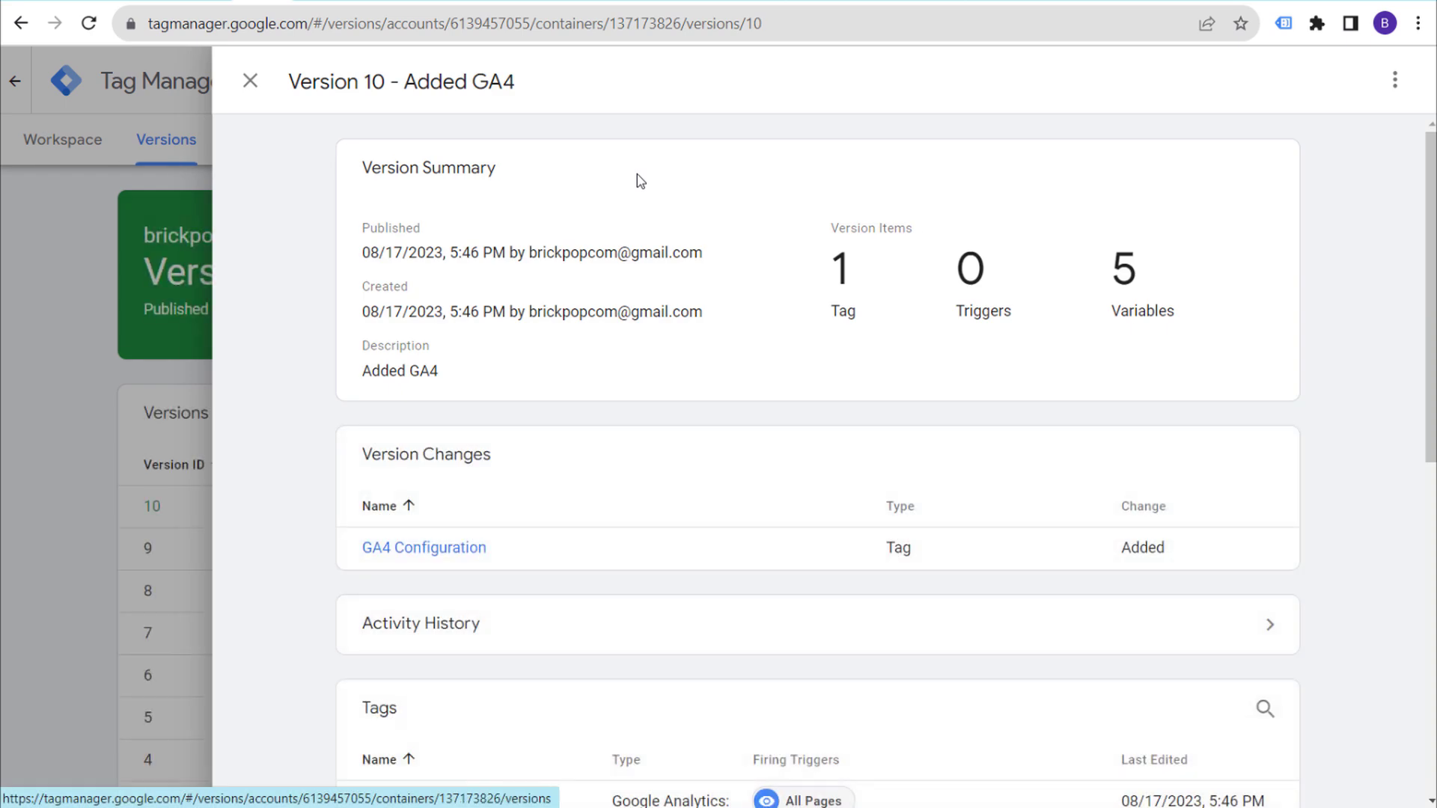
- Close the Version 10 summary and reload the BrickPop.com home page
click(250, 81)
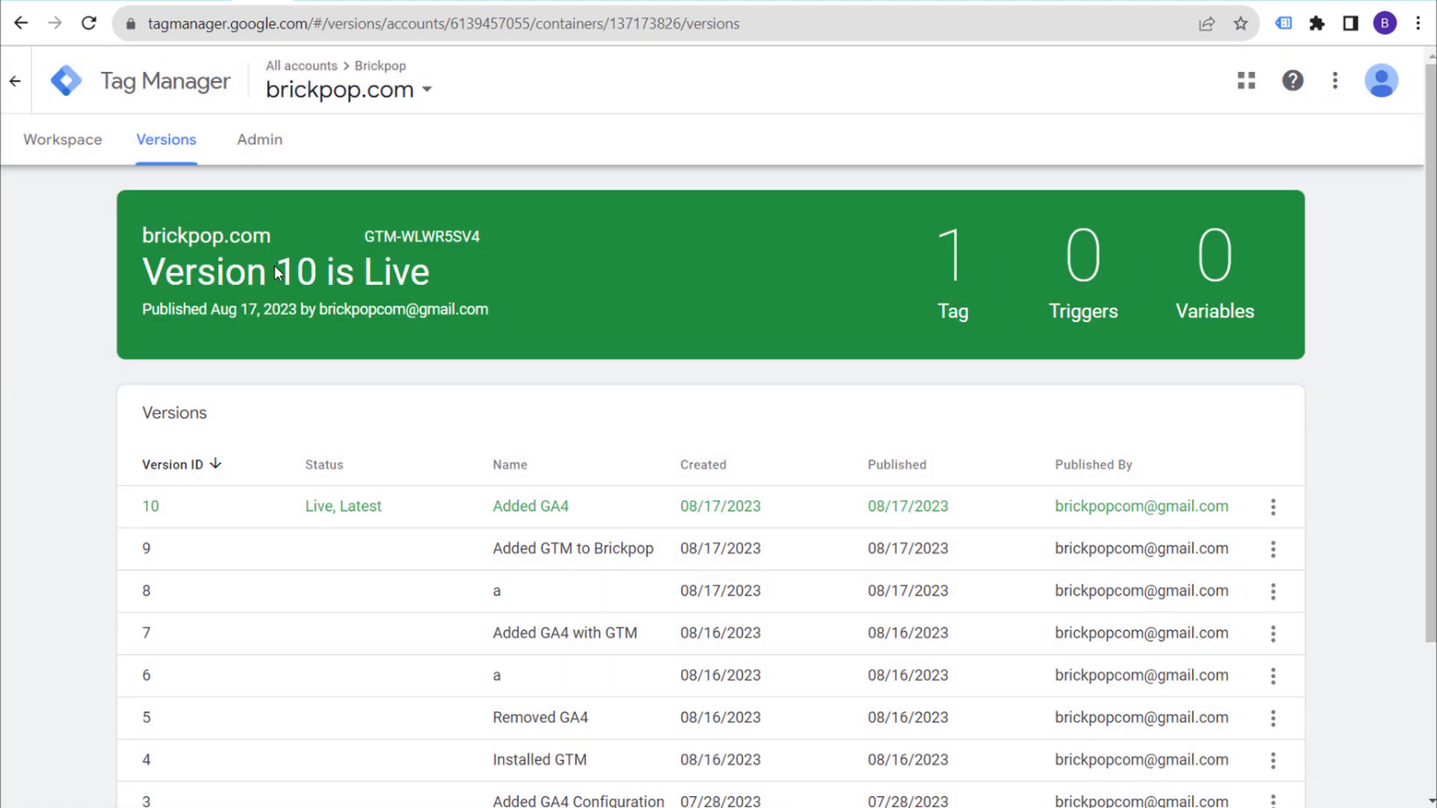
click(218, 3)
click(89, 24)
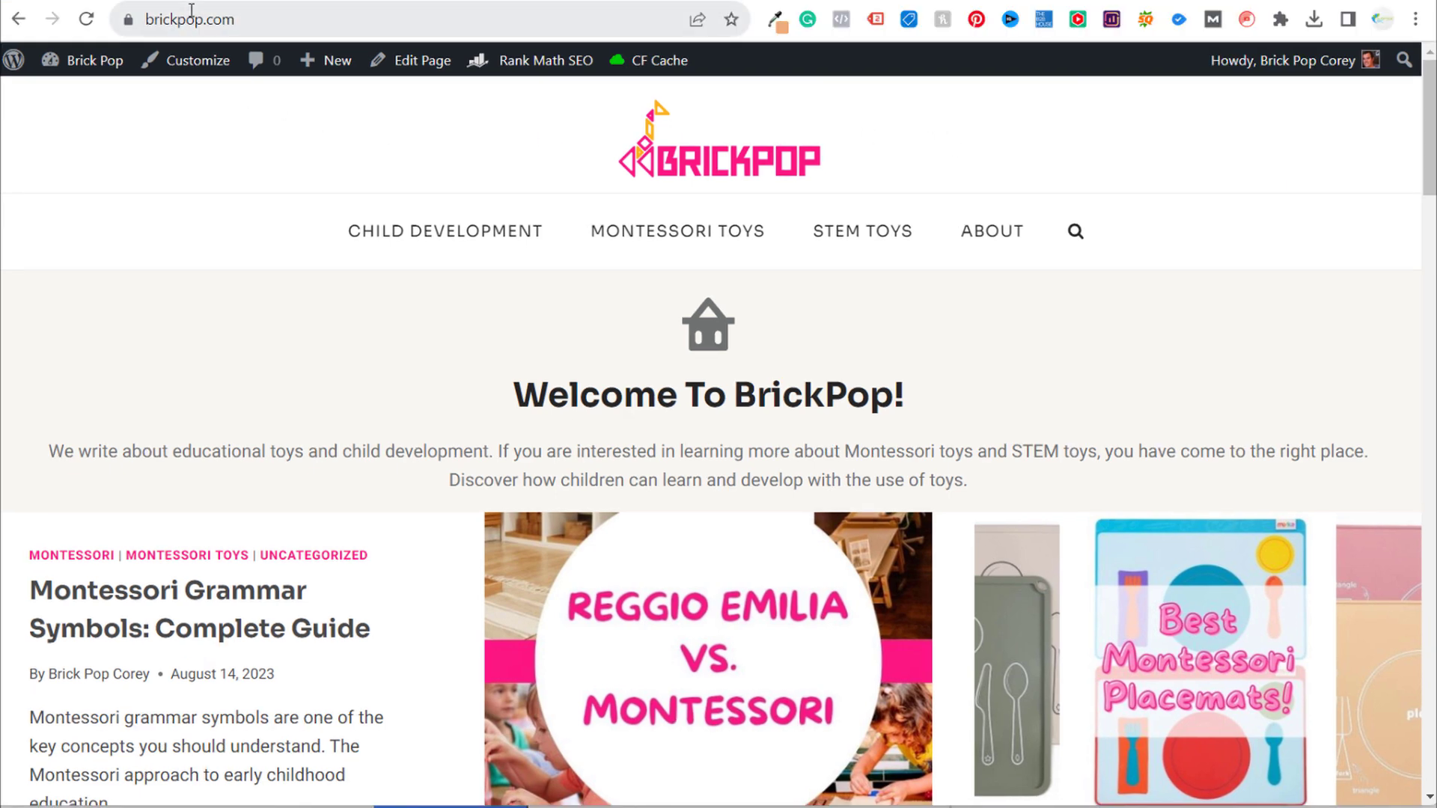
- Check Tag Assistant's Google Tag Manager result and error, then view the Head, Footer and Post Injections page
click(876, 20)
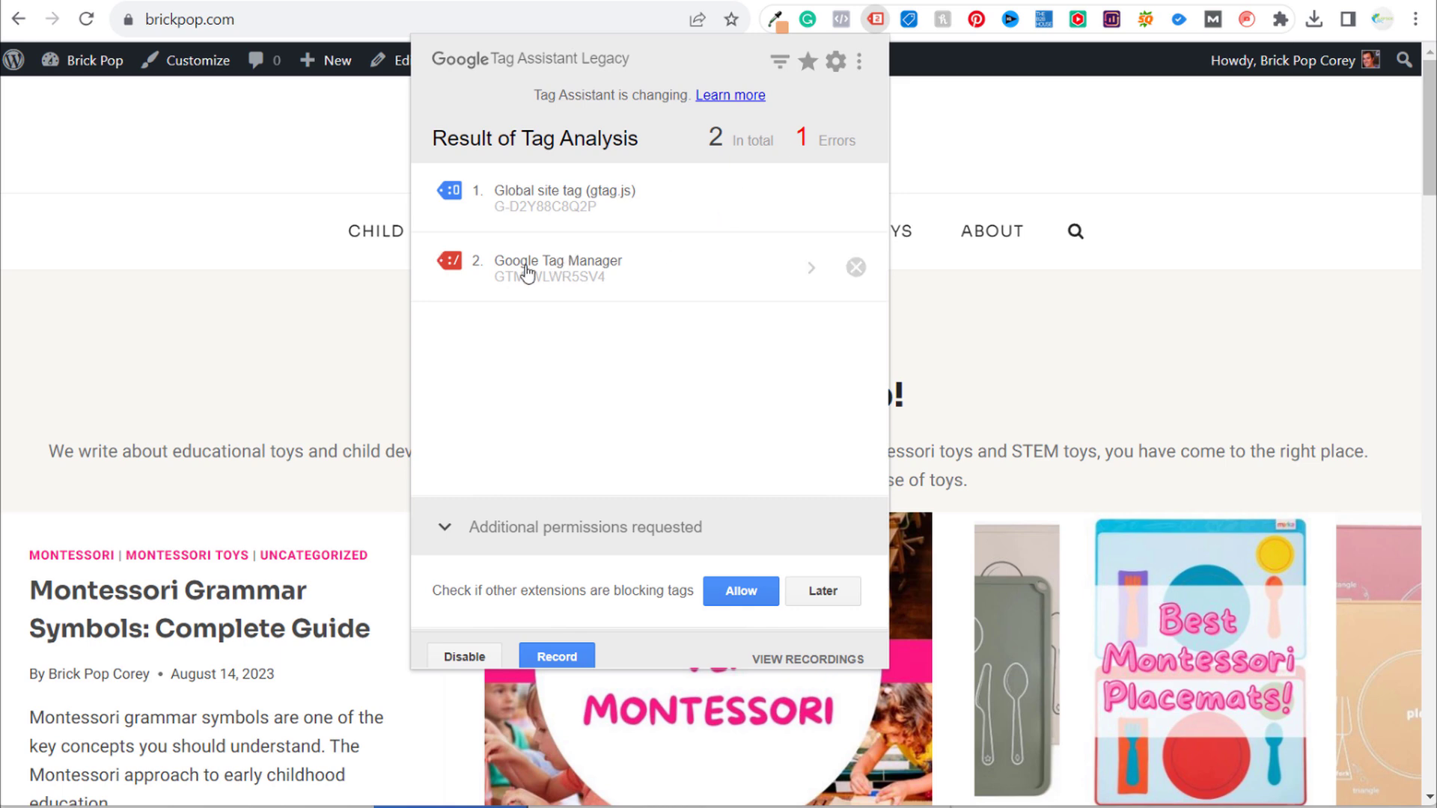
click(702, 276)
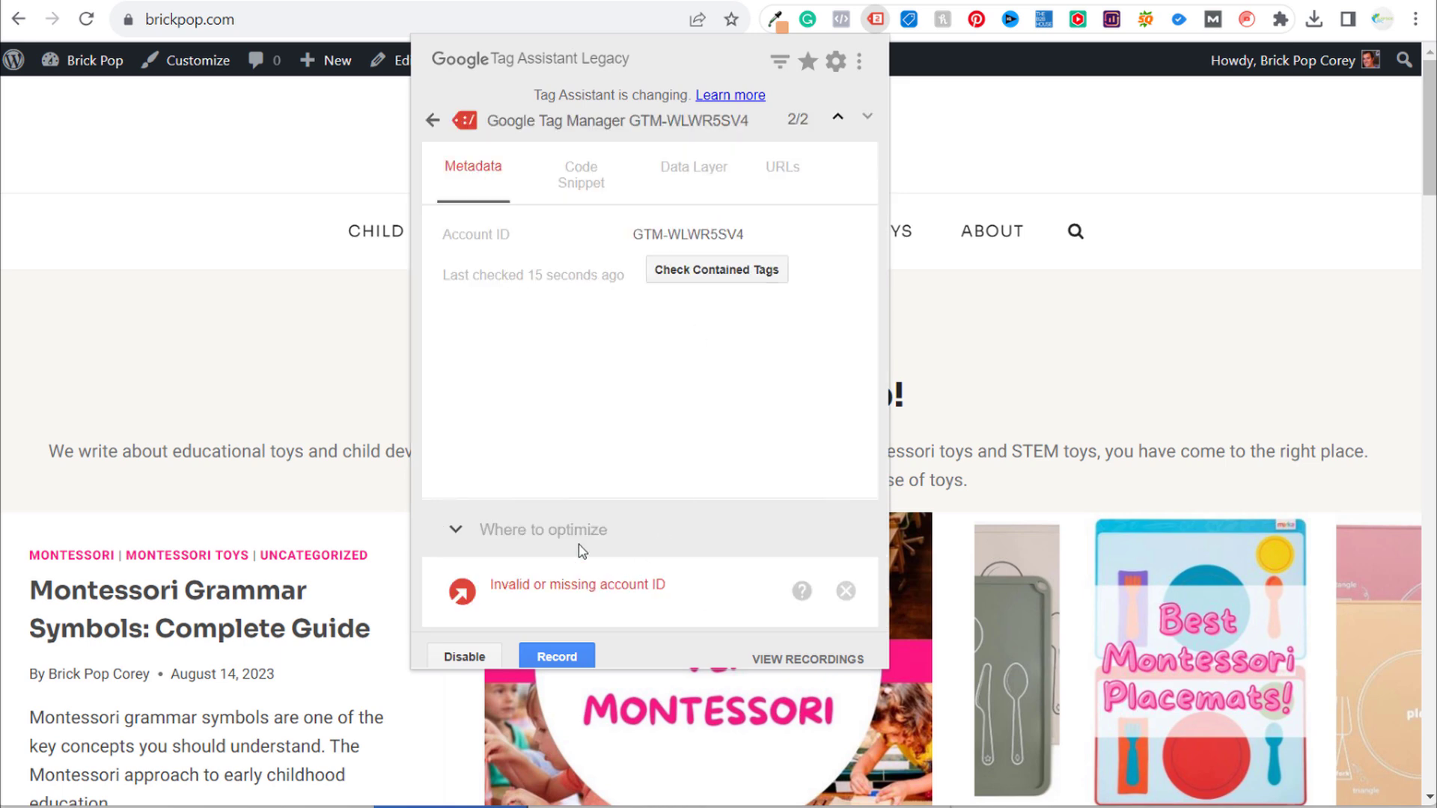
click(436, 122)
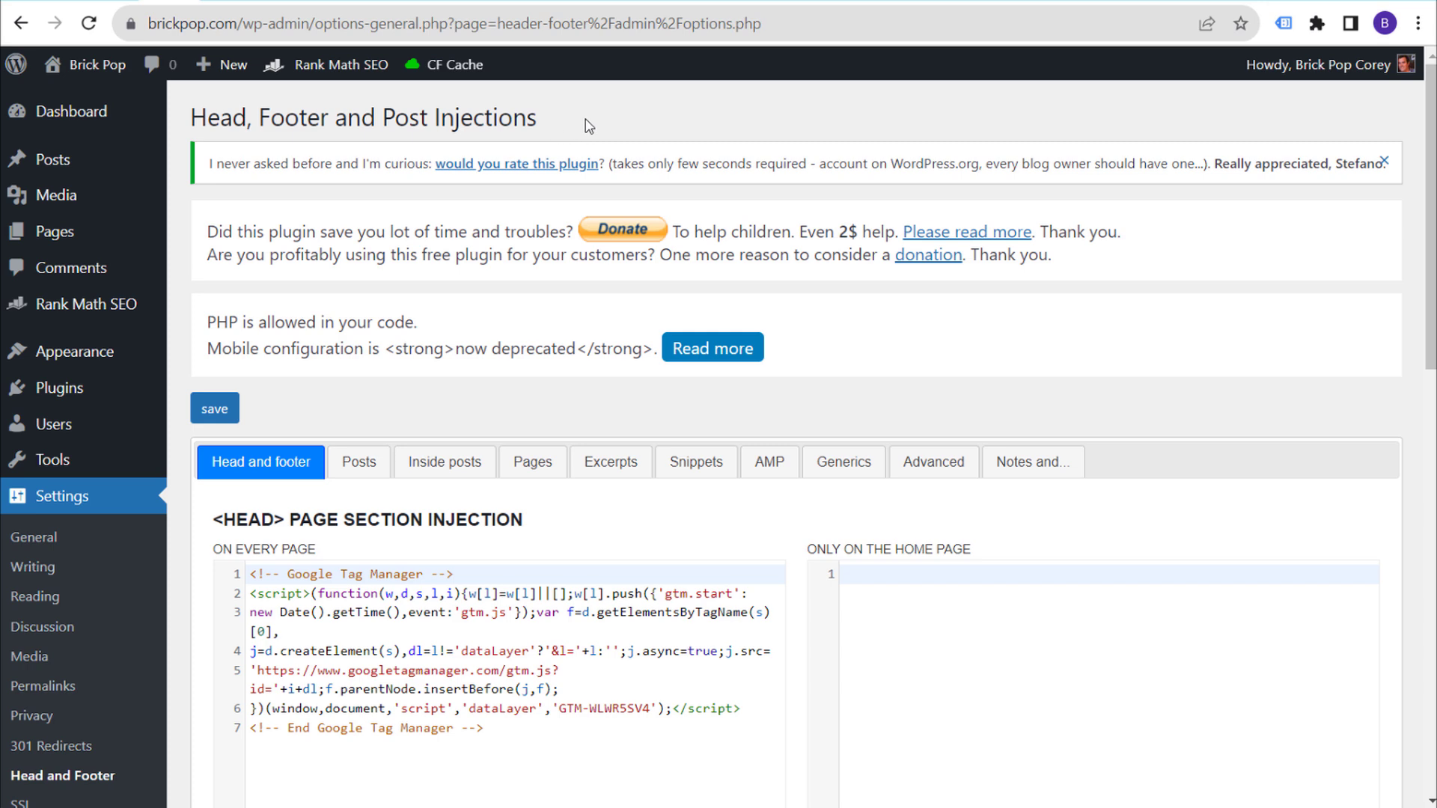
drag(552, 123, 189, 124)
- Scroll the Head and Footer injections to confirm the GTM-WLWR5SV4 snippets, then go to Tag Manager Tags
click(399, 117)
scroll(502, 117, down, 2)
scroll(551, 626, down, 7)
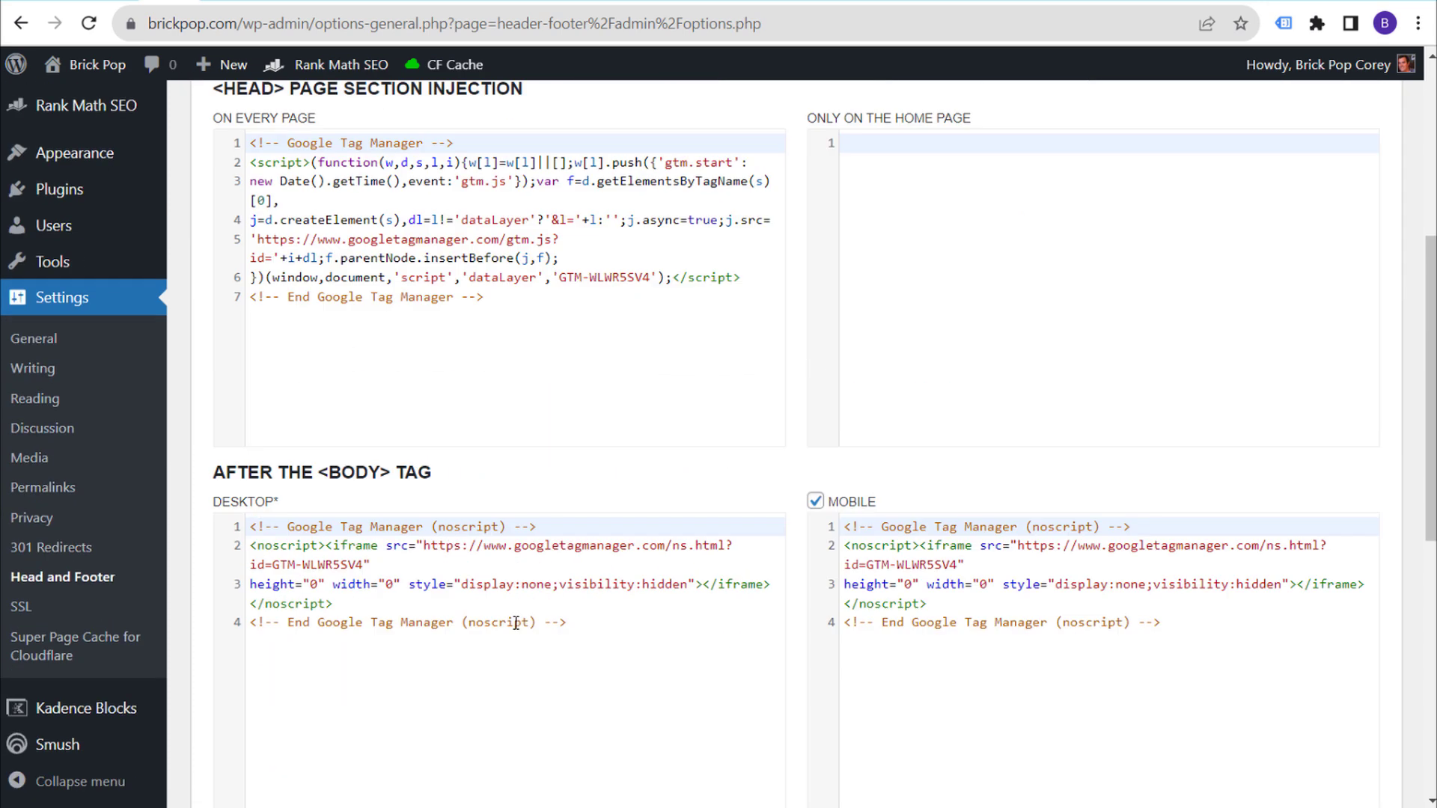
scroll(374, 165, up, 10)
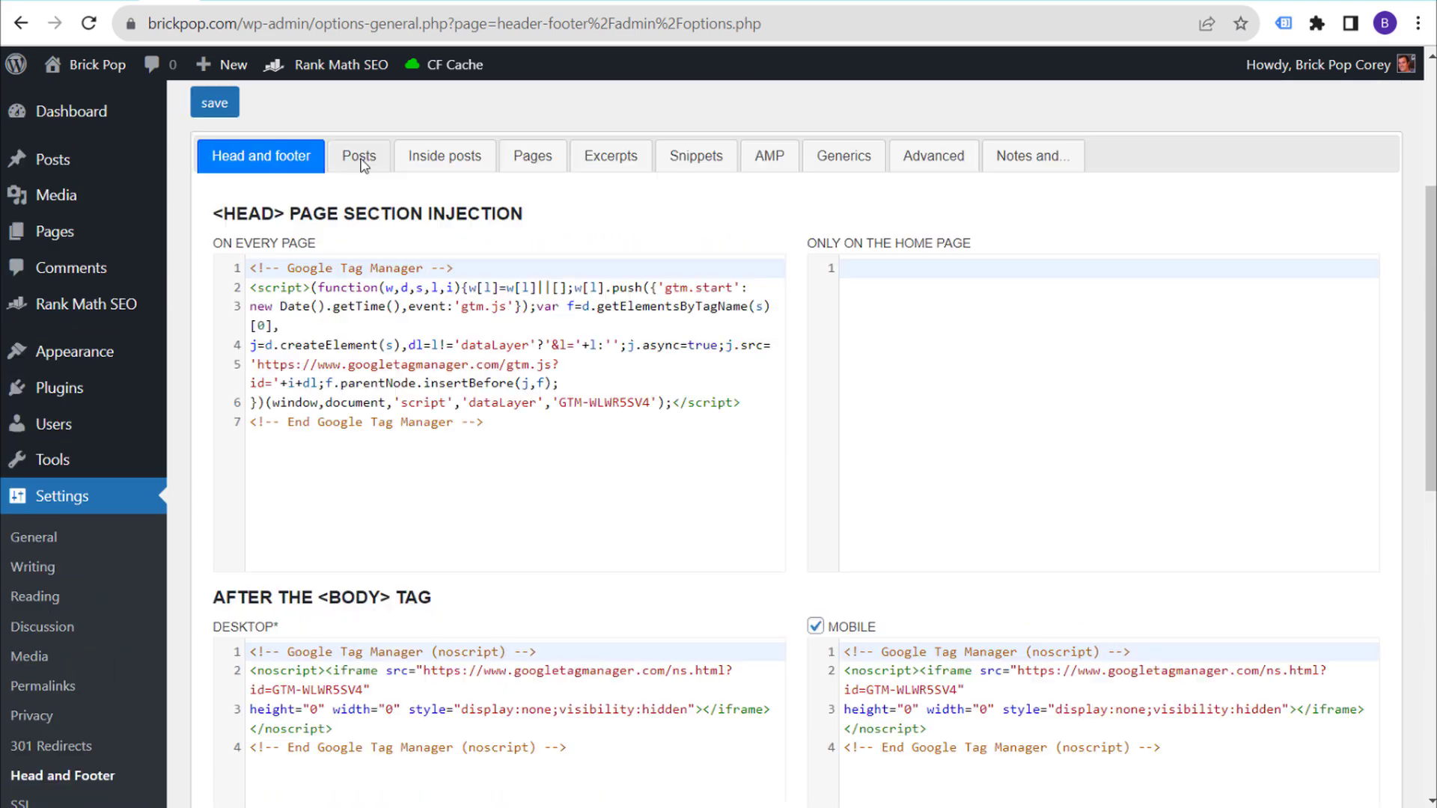
key(ctrl+Tab)
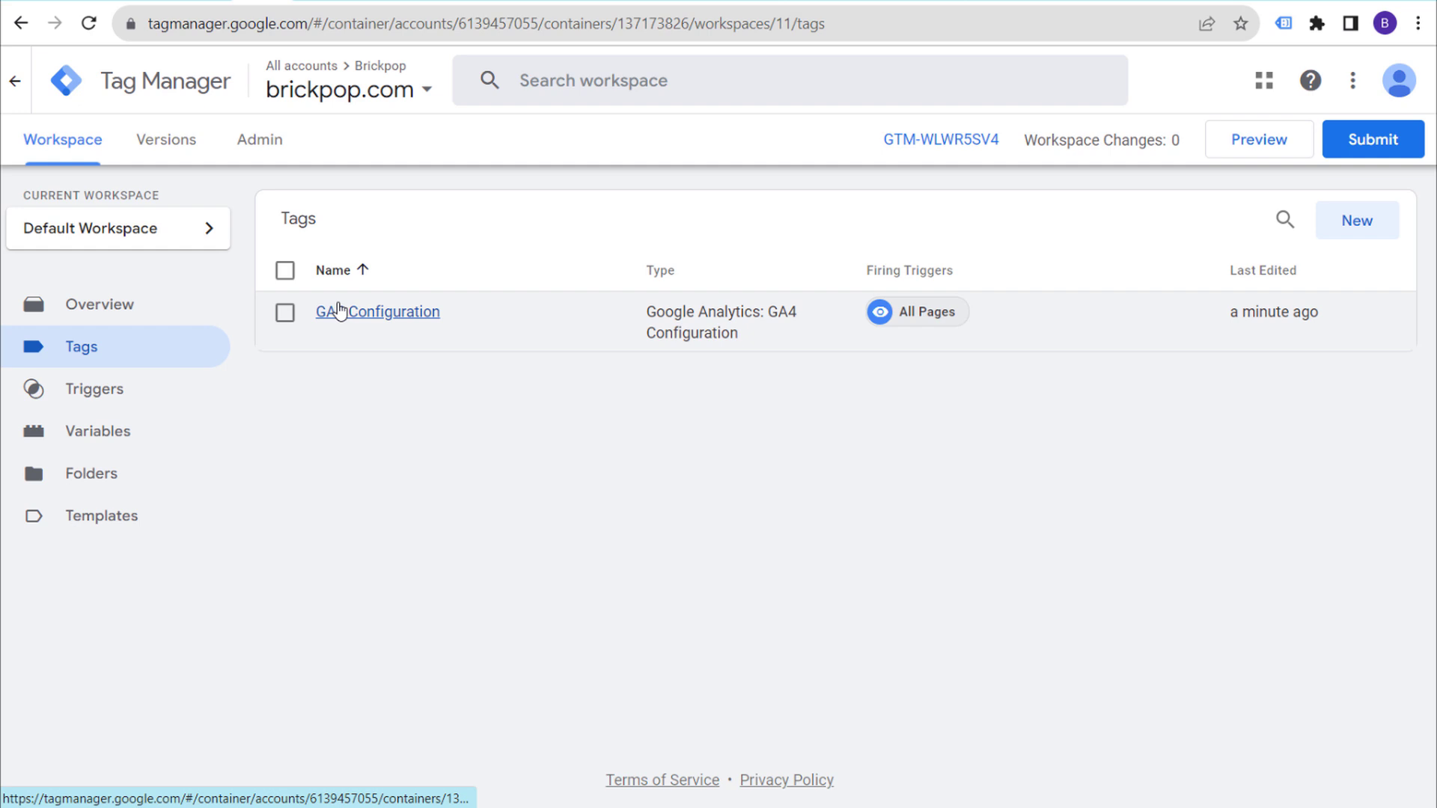
- Switch to the Google Analytics Data Streams list with the BrickPop.com web stream
key(ctrl+Tab)
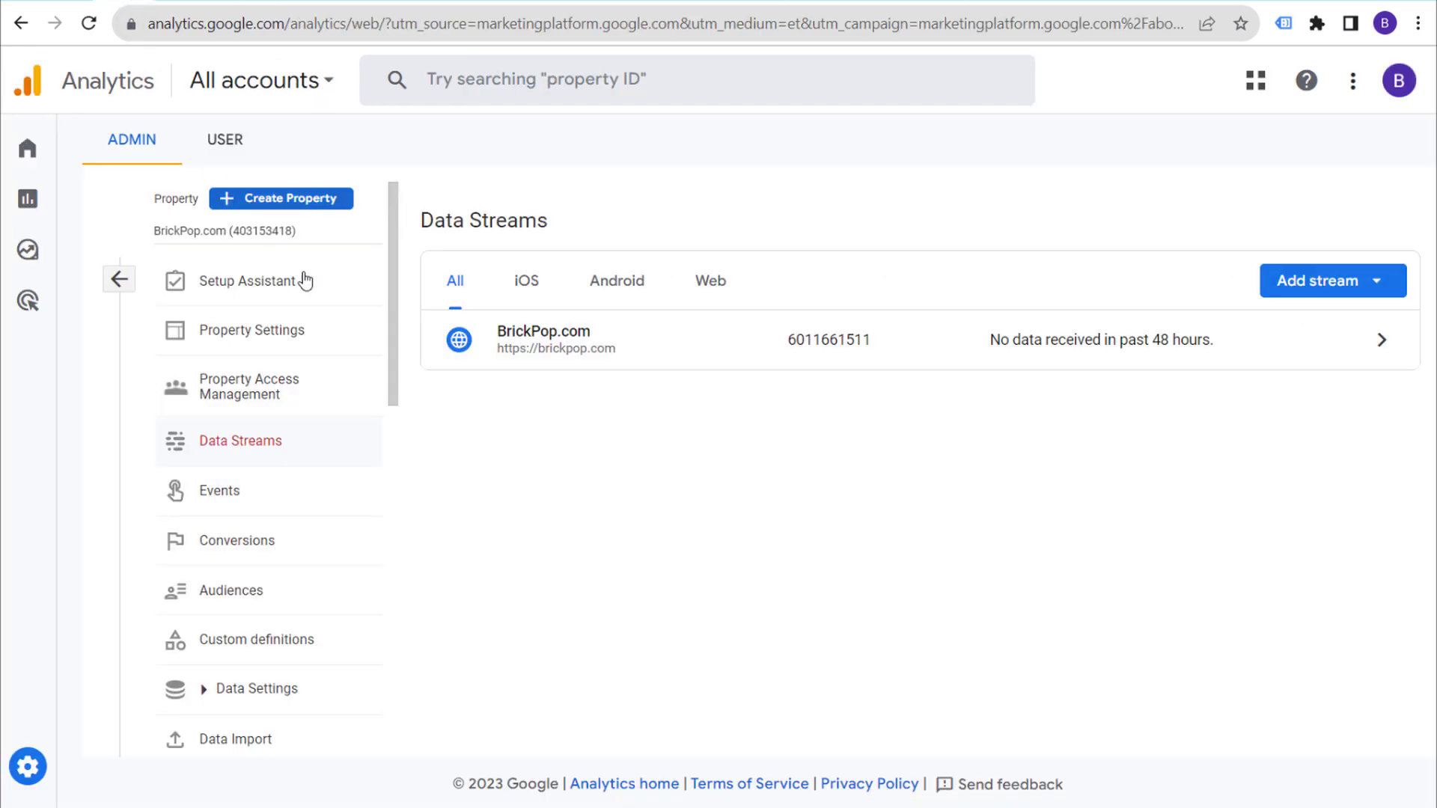